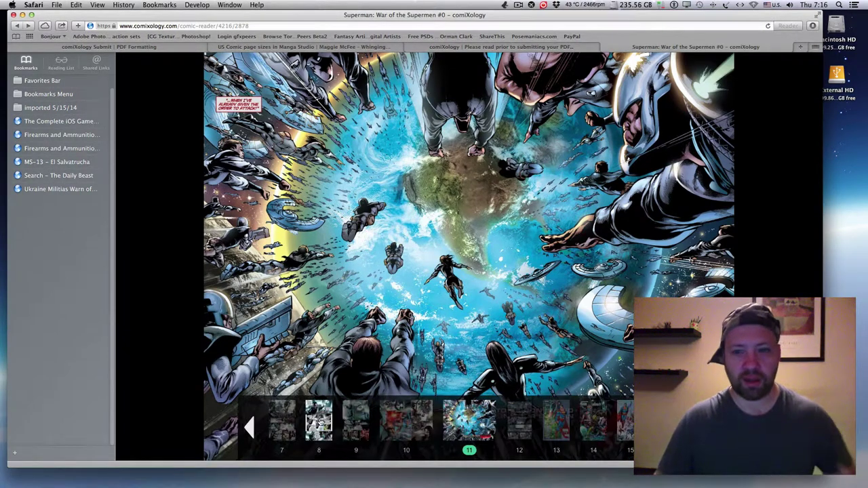
Step: Go to page 8 in the comic reader, switch to single-page view, and page forward to the double-page spread
{"action": "left_click", "coordinate": [318, 422]}
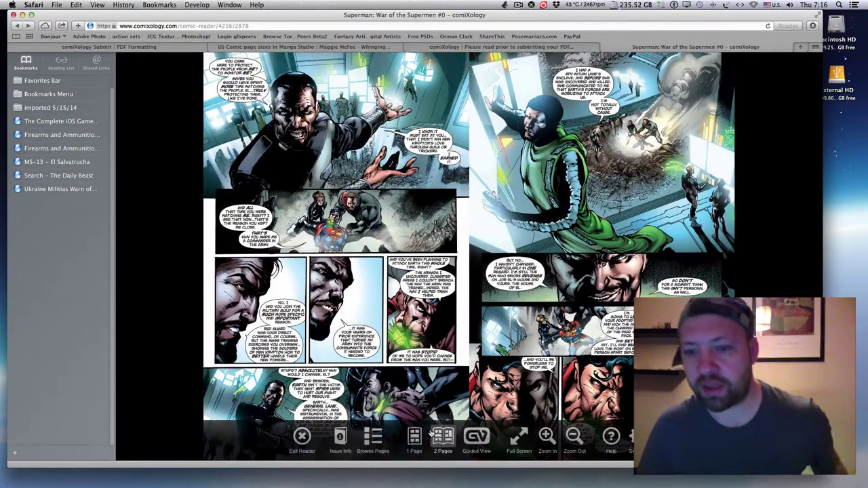
{"action": "left_click", "coordinate": [424, 439]}
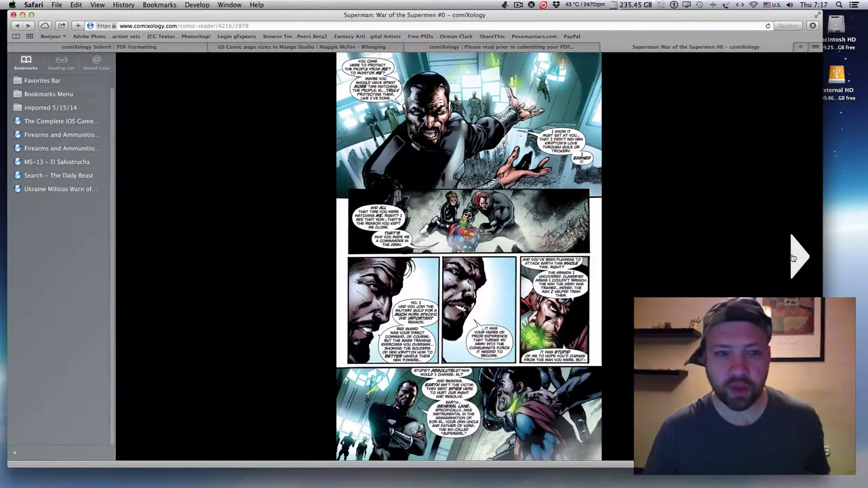
{"action": "left_click", "coordinate": [793, 257]}
{"action": "left_click", "coordinate": [793, 257]}
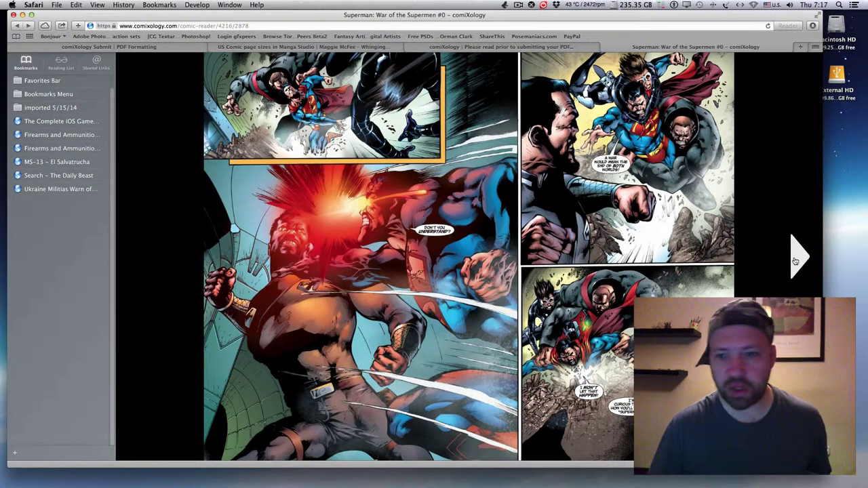
{"action": "left_click", "coordinate": [795, 261]}
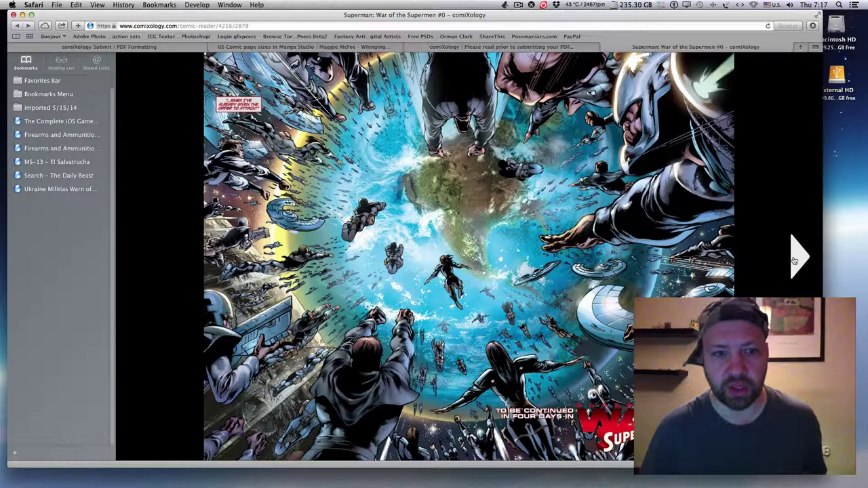
Step: Switch to Finder and preview PAGE_26_COLOP_+WIPER.jpg from the export folder of PAGE 26
{"action": "key", "text": "ctrl+Up"}
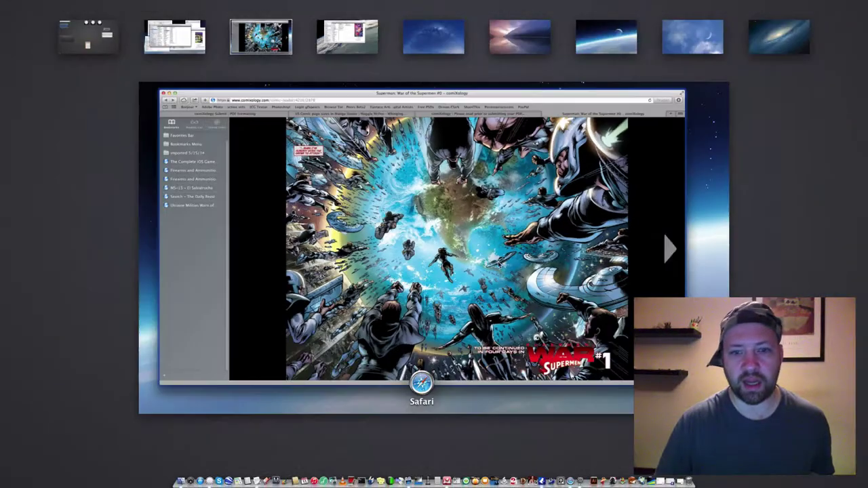
{"action": "left_click", "coordinate": [164, 27]}
{"action": "left_click", "coordinate": [414, 227]}
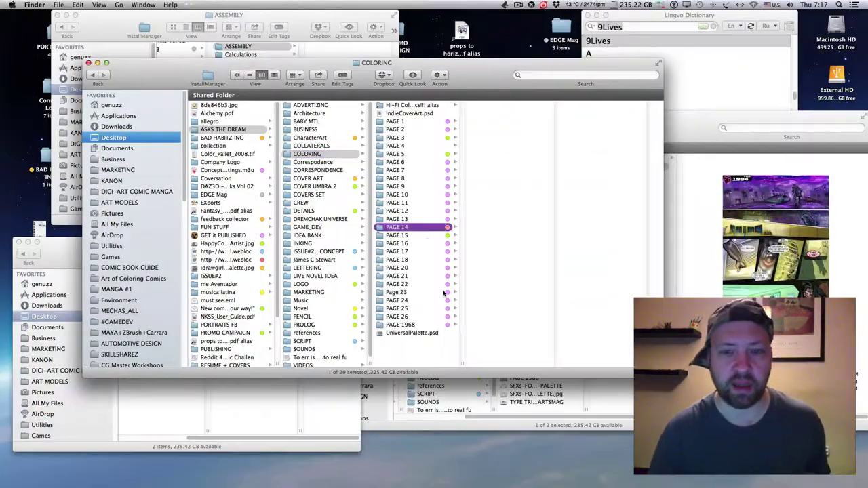
{"action": "left_click", "coordinate": [433, 317]}
{"action": "left_click", "coordinate": [499, 130]}
{"action": "left_click", "coordinate": [517, 122]}
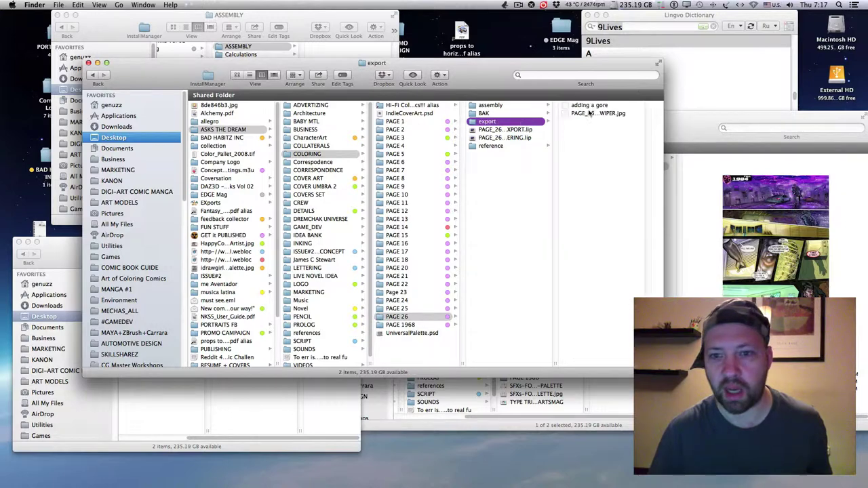
{"action": "left_click", "coordinate": [576, 112]}
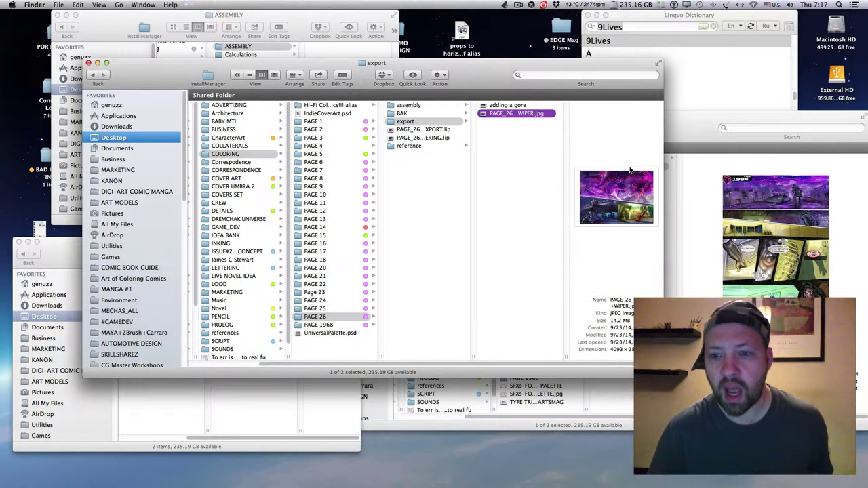
{"action": "key", "text": "space"}
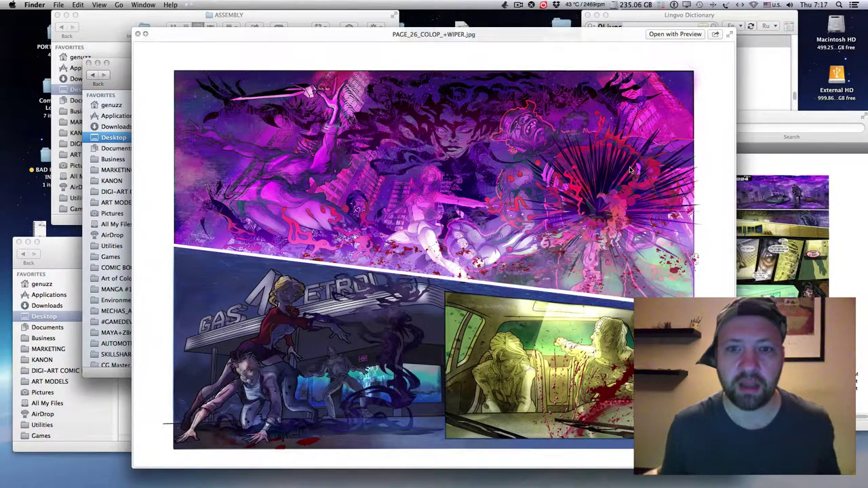
Step: Close the preview and preview PAGE 23 COLOP.jpg from the export folder of Page 23
{"action": "key", "text": "space"}
{"action": "left_click", "coordinate": [344, 294]}
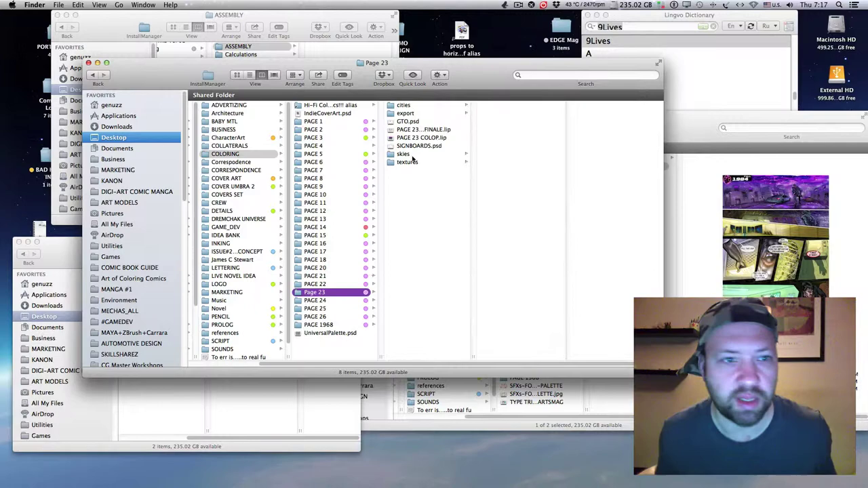
{"action": "left_click", "coordinate": [415, 113]}
{"action": "left_click", "coordinate": [525, 105]}
{"action": "key", "text": "space"}
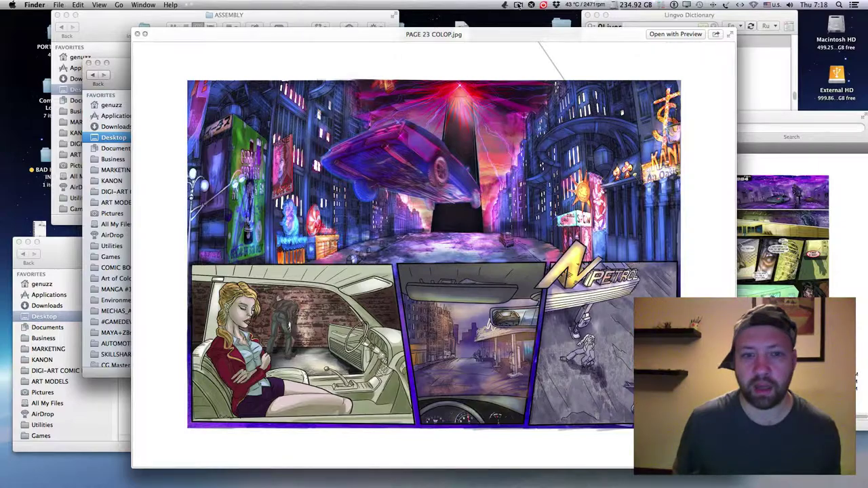
Step: Switch to Safari and examine the double page spread's bleed, trim and live area sizes in comiXology's PDF submission article
{"action": "left_click", "coordinate": [518, 5]}
{"action": "left_click", "coordinate": [525, 33]}
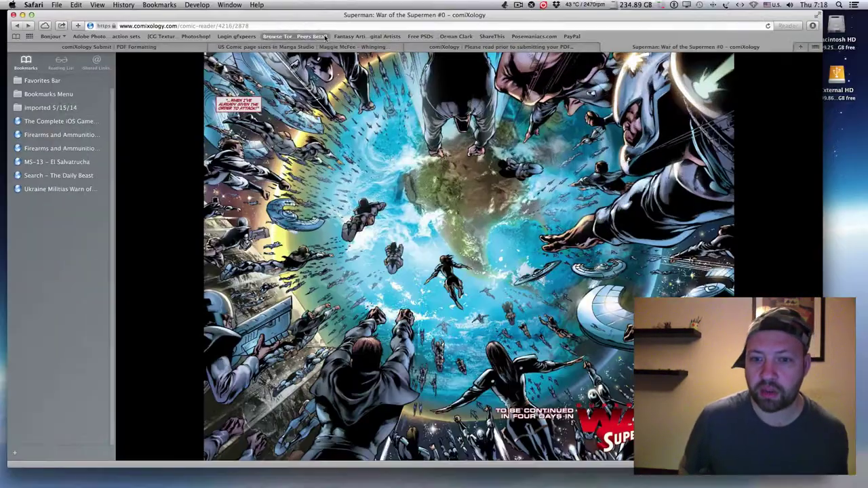
{"action": "left_click", "coordinate": [416, 47]}
{"action": "scroll", "coordinate": [138, 242], "scroll_direction": "down", "scroll_amount": 10}
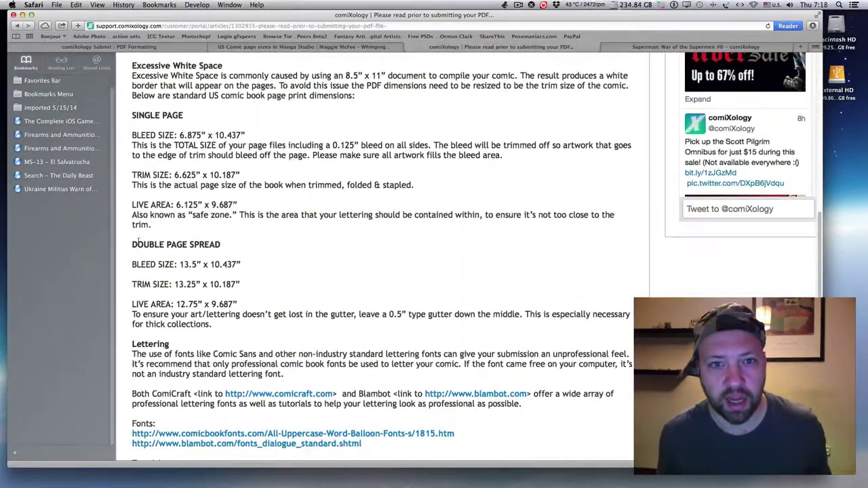
{"action": "left_click_drag", "start_coordinate": [139, 242], "coordinate": [211, 324]}
{"action": "left_click_drag", "start_coordinate": [191, 265], "coordinate": [240, 315]}
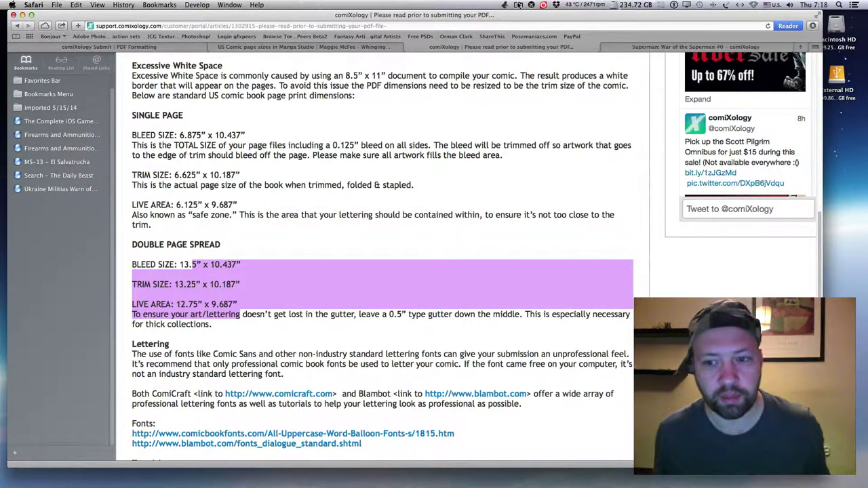
{"action": "left_click", "coordinate": [518, 5]}
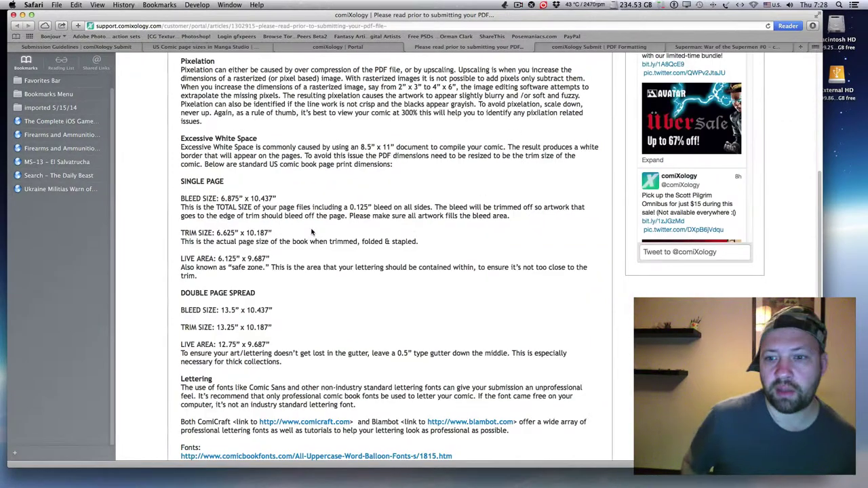
{"action": "left_click_drag", "start_coordinate": [187, 299], "coordinate": [281, 363]}
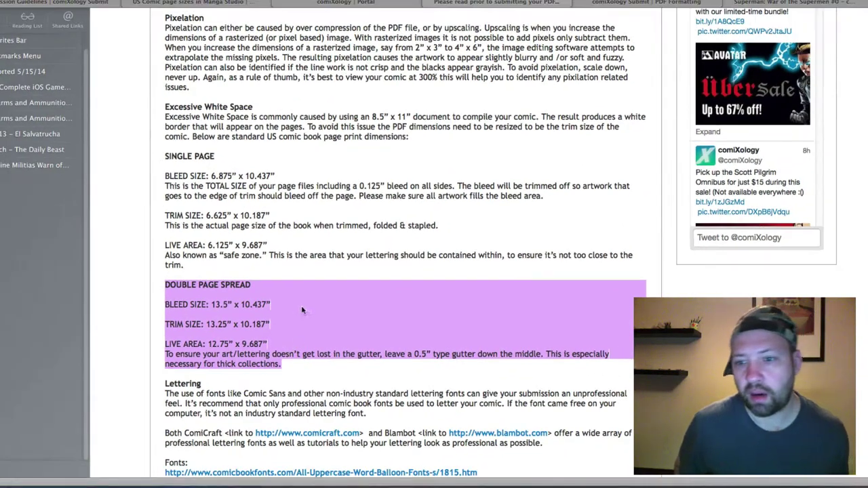
{"action": "left_click", "coordinate": [345, 293]}
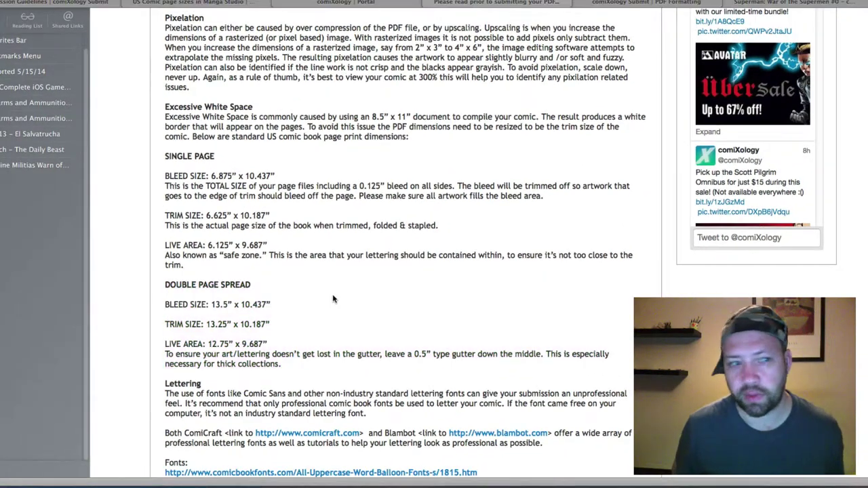
Step: Switch to Manga Studio and reset the Add Page dialog's preset to Custom
{"action": "key", "text": "ctrl+Up"}
{"action": "left_click", "coordinate": [189, 52]}
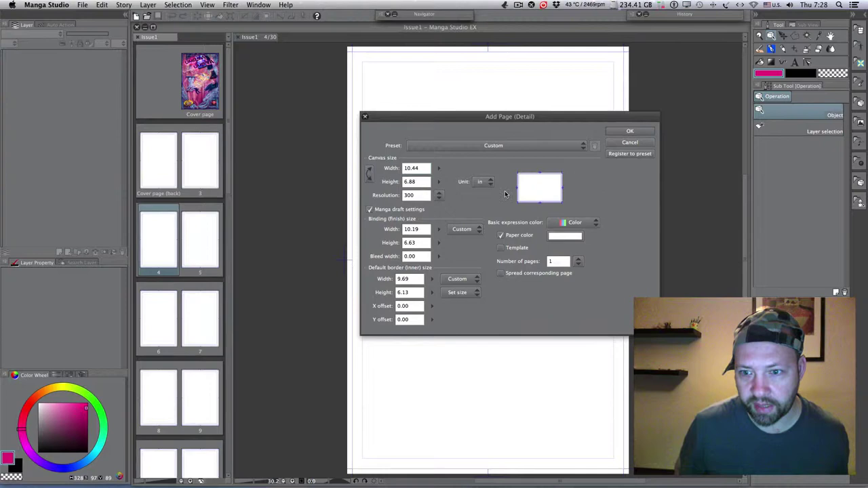
{"action": "left_click", "coordinate": [368, 174]}
{"action": "left_click", "coordinate": [369, 174]}
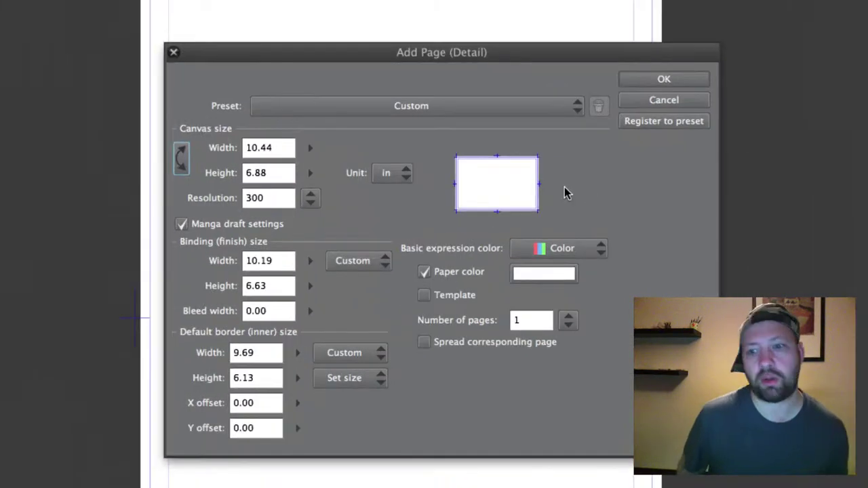
{"action": "left_click", "coordinate": [341, 109]}
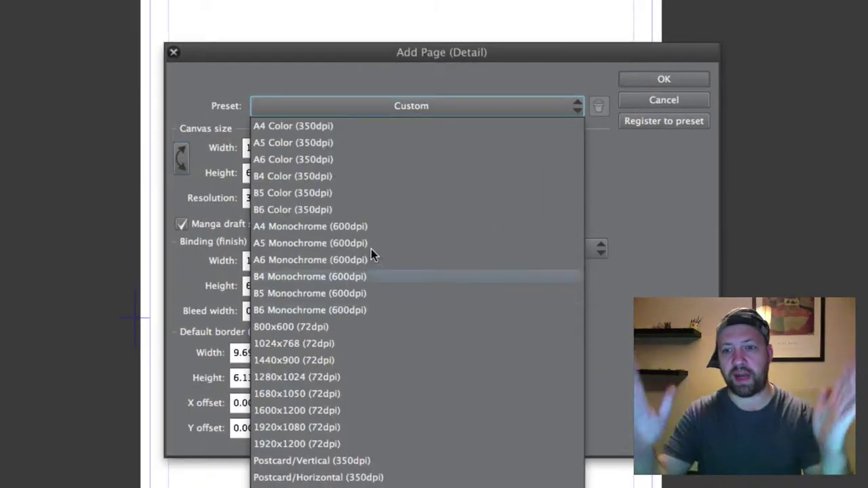
{"action": "left_click", "coordinate": [430, 437]}
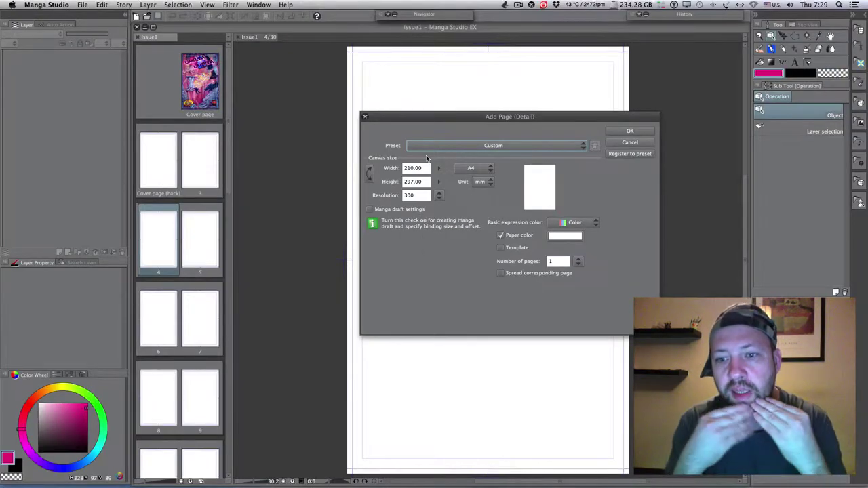
Step: Set the new page's unit to inches and enable the manga draft settings
{"action": "left_click", "coordinate": [480, 182]}
{"action": "left_click", "coordinate": [485, 212]}
{"action": "left_click", "coordinate": [369, 208]}
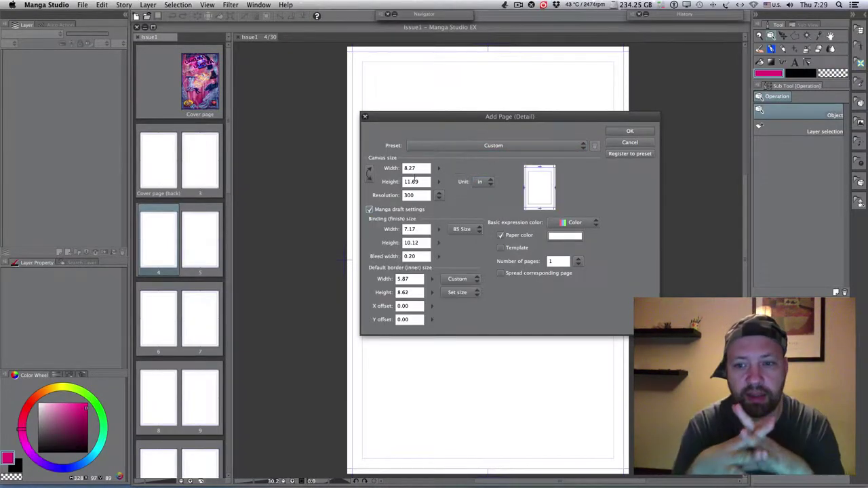
Step: Set the canvas size to 13.5 × 10.437 in and the binding size to 13.25 × 10.187 in with 0.00 bleed width
{"action": "left_click_drag", "start_coordinate": [409, 168], "coordinate": [460, 166]}
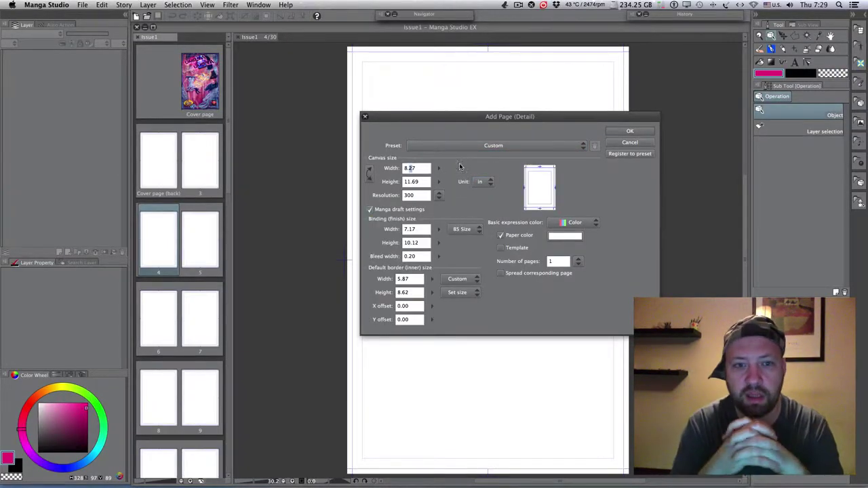
{"action": "left_click", "coordinate": [518, 5]}
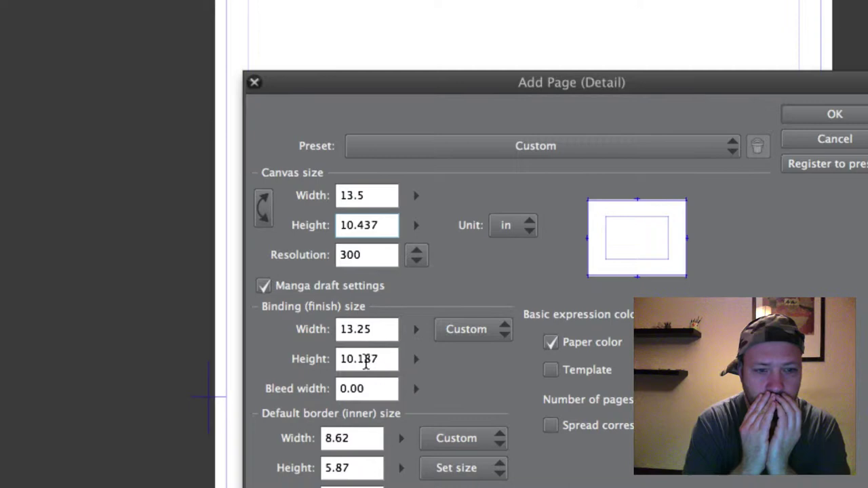
Step: Set the default border (inner) size to 12.75 in wide and 9.689 in high
{"action": "left_click", "coordinate": [358, 439]}
{"action": "key", "text": "BackSpace"}
{"action": "key", "text": "BackSpace"}
{"action": "key", "text": "BackSpace"}
{"action": "key", "text": "BackSpace"}
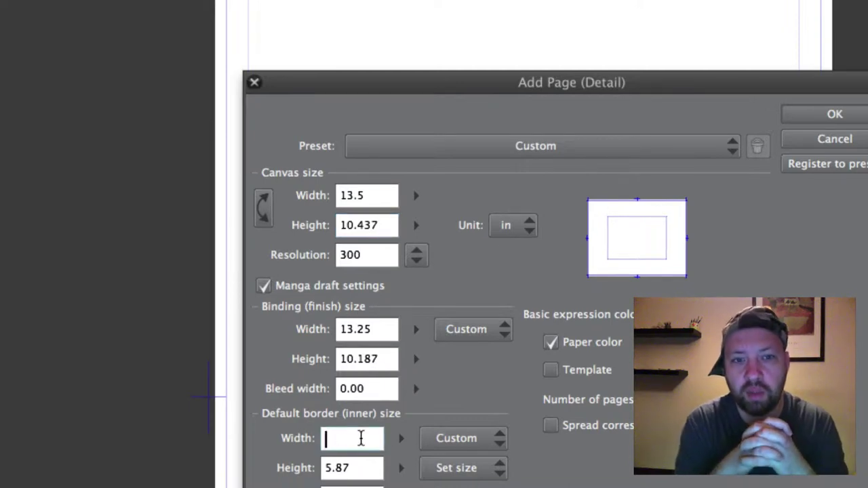
{"action": "type", "text": "12.75"}
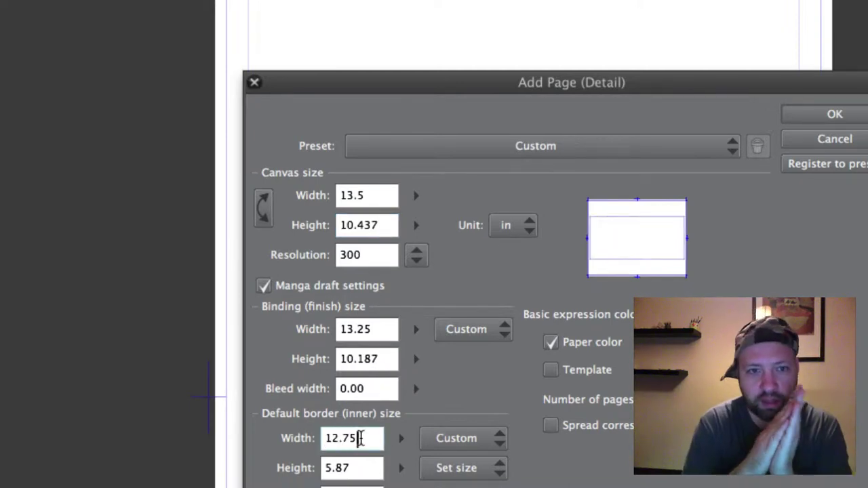
{"action": "key", "text": "Tab"}
{"action": "key", "text": "Tab"}
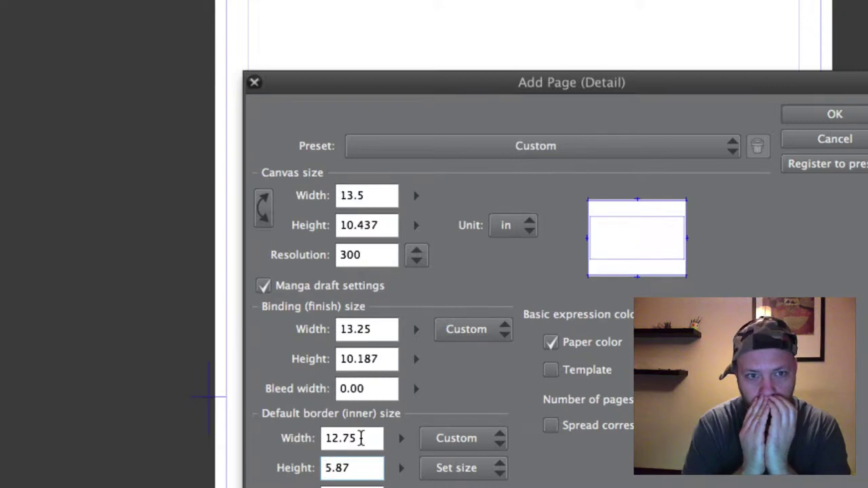
{"action": "key", "text": "shift+Right"}
{"action": "key", "text": "shift+Right"}
{"action": "key", "text": "shift+Right"}
{"action": "key", "text": "shift+Right"}
{"action": "type", "text": "9.689"}
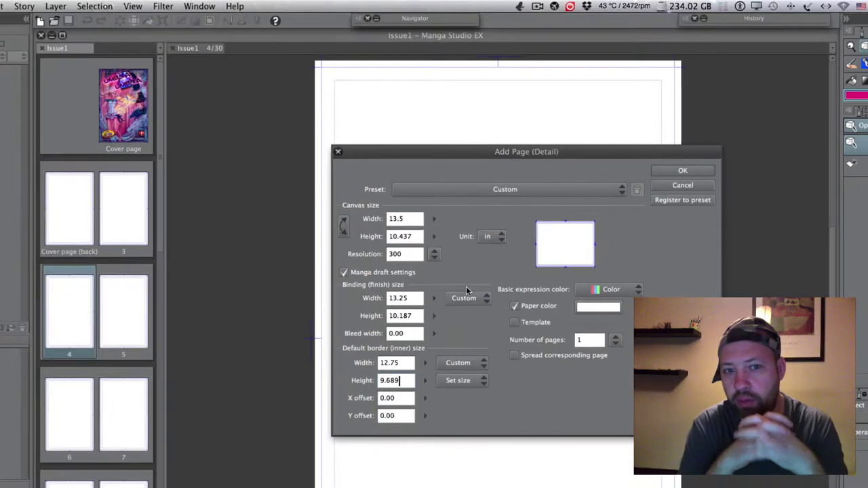
Step: Switch to Safari and recheck the bleed, trim and live area sizes listed for the double page spread
{"action": "key", "text": "ctrl+Up"}
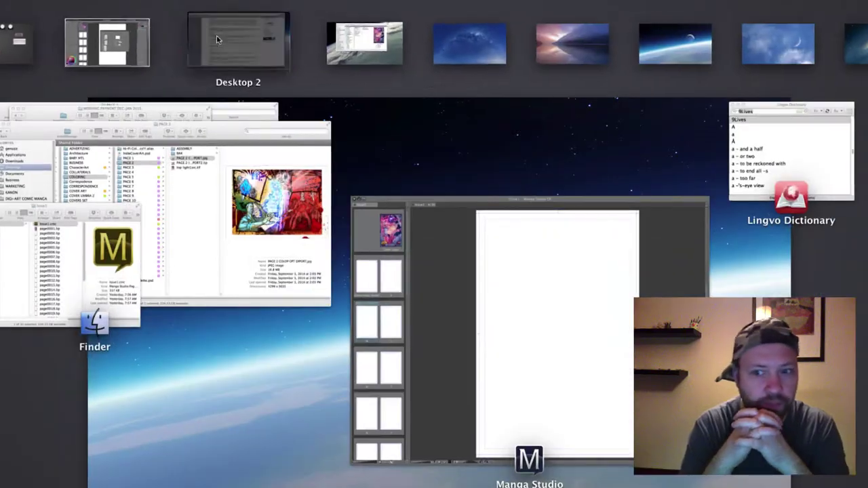
{"action": "left_click", "coordinate": [217, 39]}
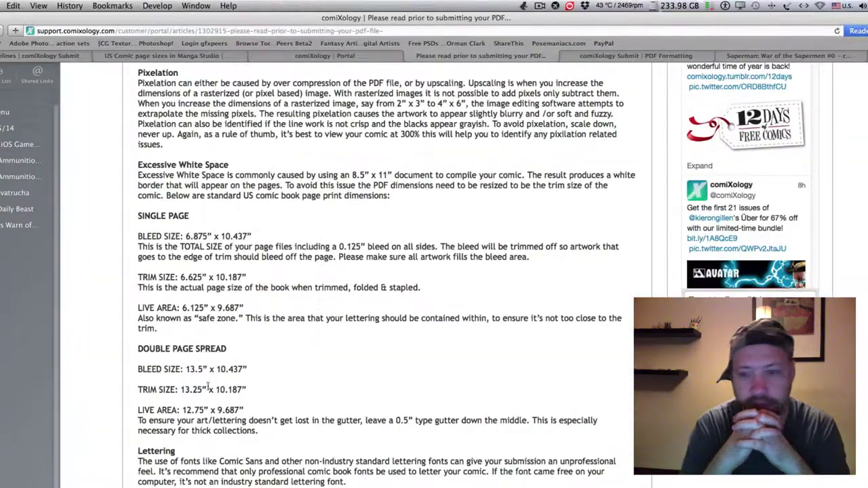
{"action": "left_click_drag", "start_coordinate": [185, 369], "coordinate": [248, 410]}
{"action": "key", "text": "ctrl+Up"}
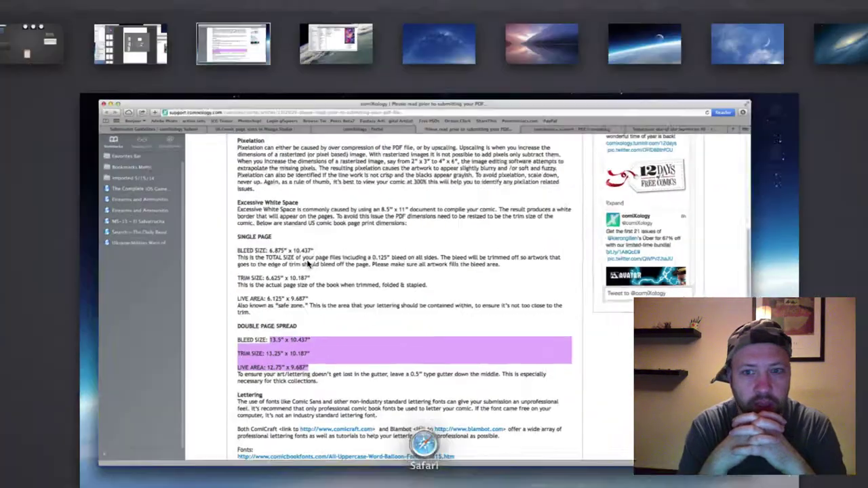
Step: Return to Manga Studio and set the default border height to 9.687 in
{"action": "left_click", "coordinate": [111, 39]}
{"action": "left_click", "coordinate": [425, 348]}
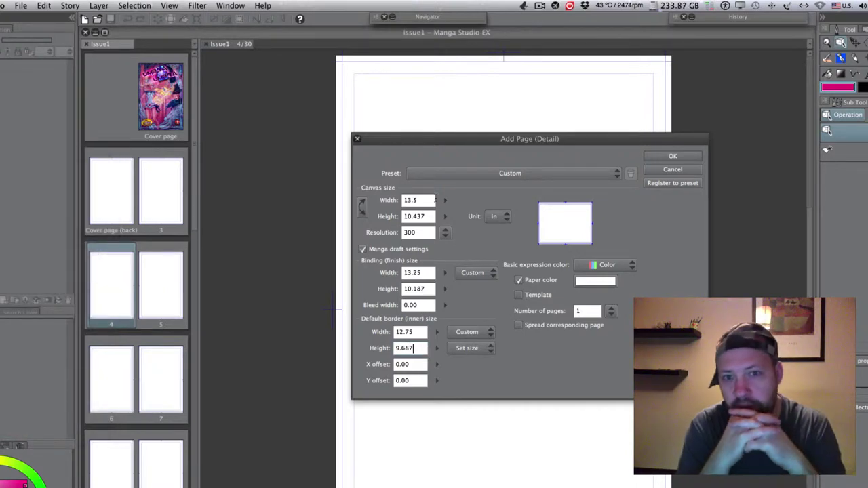
{"action": "left_click", "coordinate": [537, 5]}
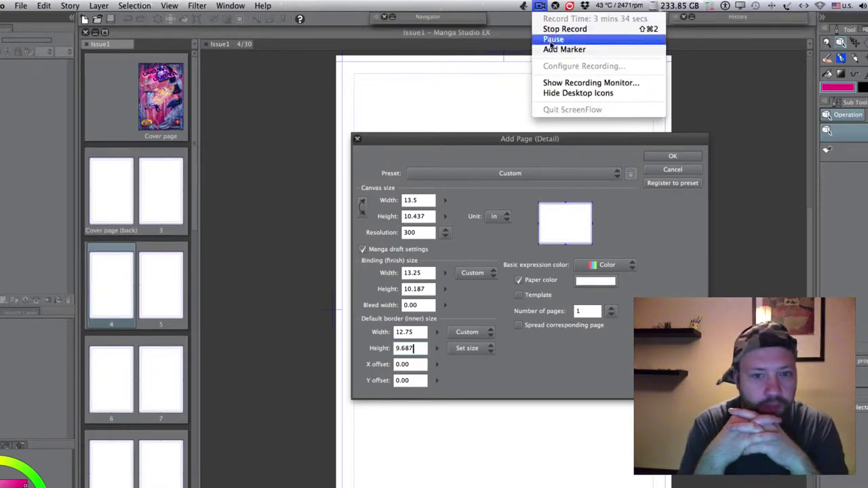
Step: Register the spread setup as a preset named CX Album, including the page settings
{"action": "left_click", "coordinate": [672, 183]}
{"action": "type", "text": "CX"}
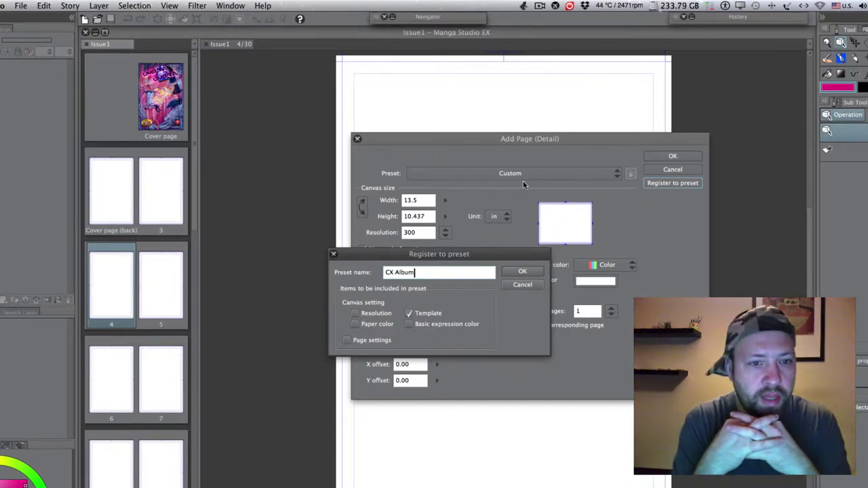
{"action": "type", "text": " Album"}
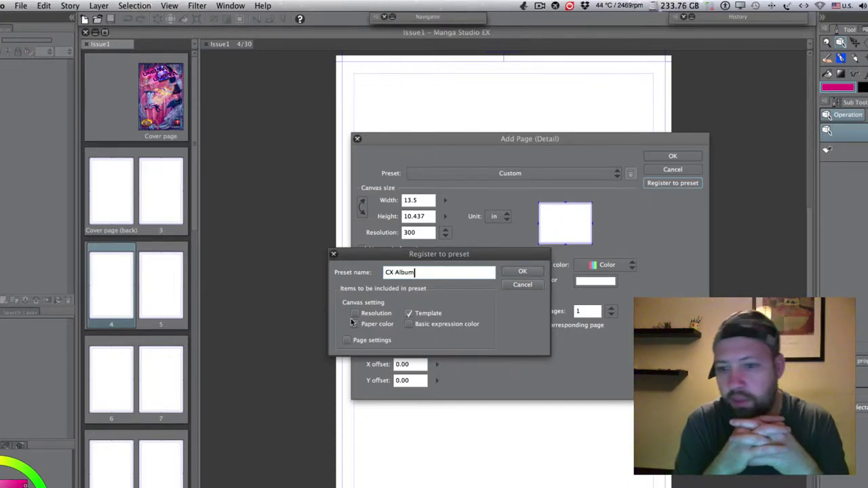
{"action": "left_click", "coordinate": [358, 341]}
{"action": "left_click", "coordinate": [514, 273]}
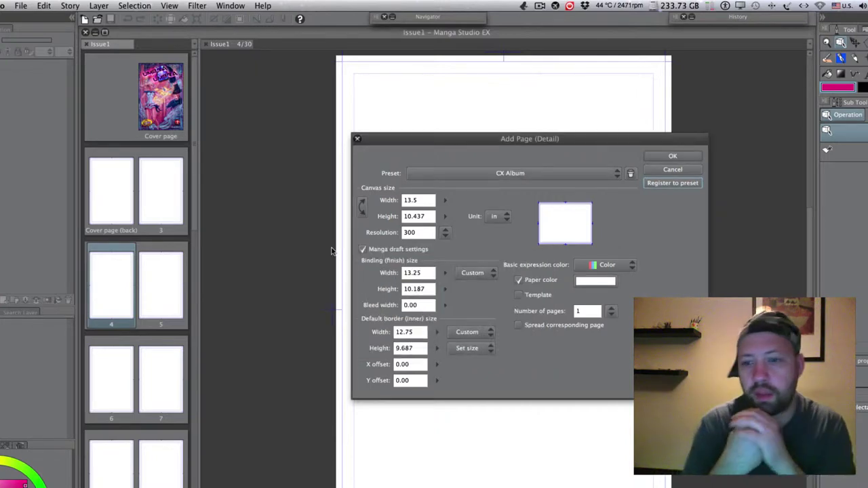
Step: Add the page with the CX Album settings and open the new spread page 5
{"action": "left_click", "coordinate": [671, 156]}
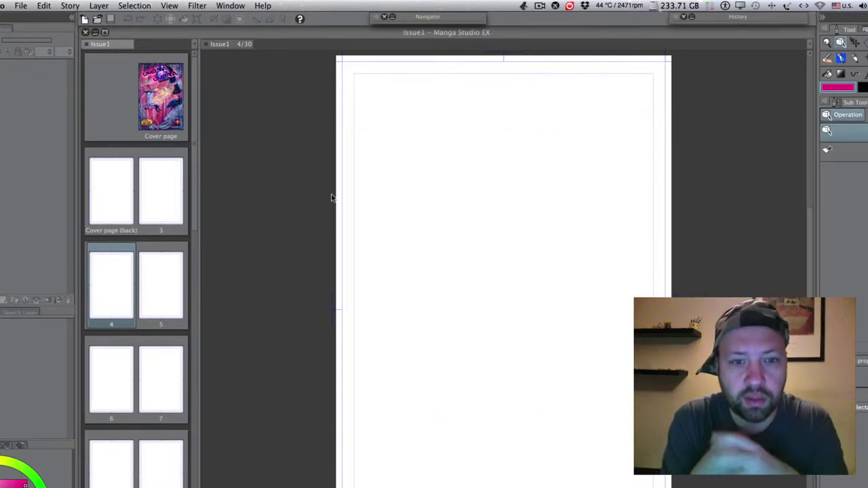
{"action": "left_click", "coordinate": [539, 7]}
{"action": "left_click", "coordinate": [540, 7]}
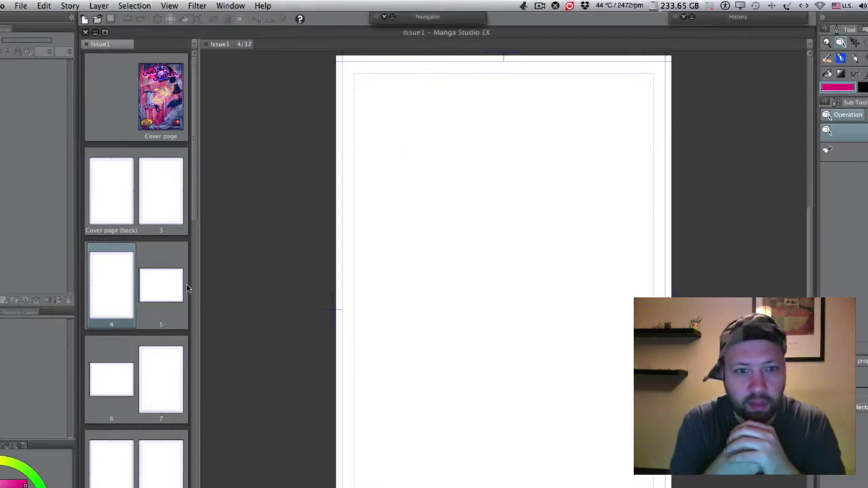
{"action": "double_click", "coordinate": [162, 293]}
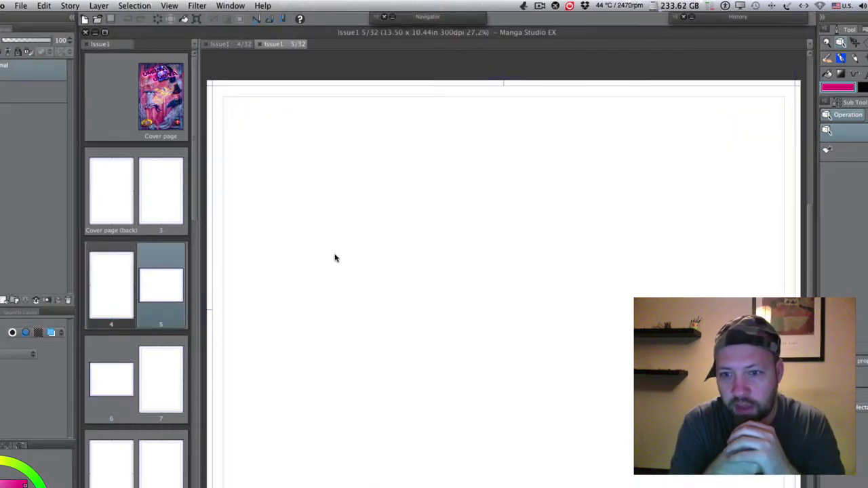
Step: Move the extra landscape page 6 one place further to position 7 and try to delete it
{"action": "left_click", "coordinate": [113, 392]}
{"action": "left_click_drag", "start_coordinate": [113, 384], "coordinate": [157, 359]}
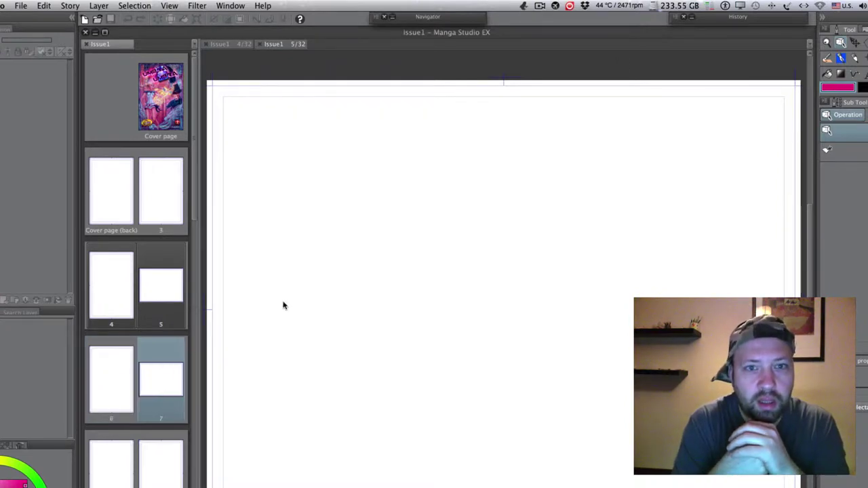
{"action": "right_click", "coordinate": [176, 388]}
{"action": "left_click", "coordinate": [207, 289]}
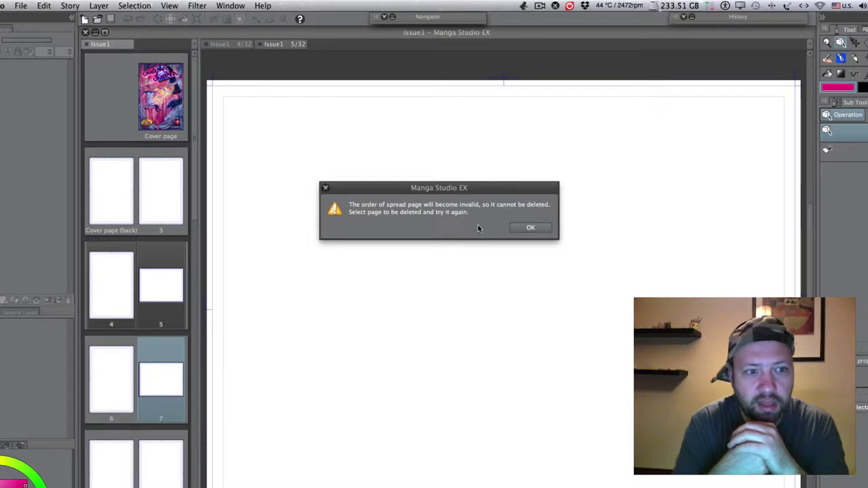
{"action": "left_click", "coordinate": [530, 228]}
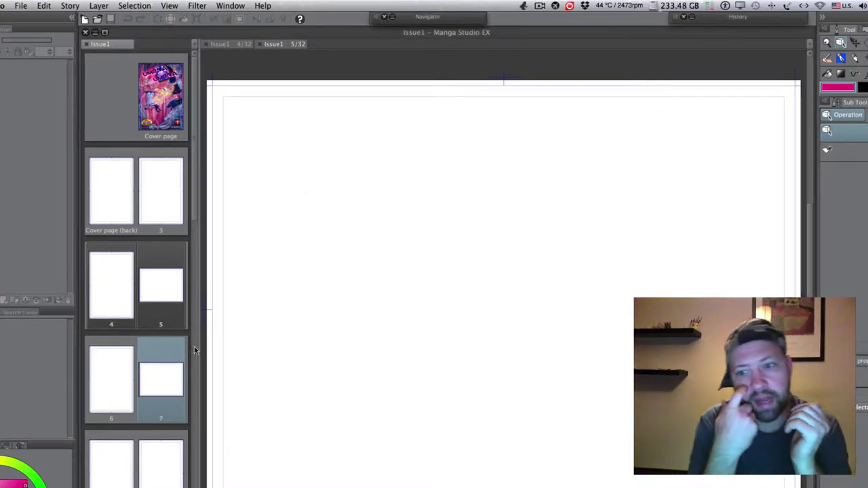
Step: Try to delete the portrait page 6 from the story
{"action": "left_click", "coordinate": [117, 397]}
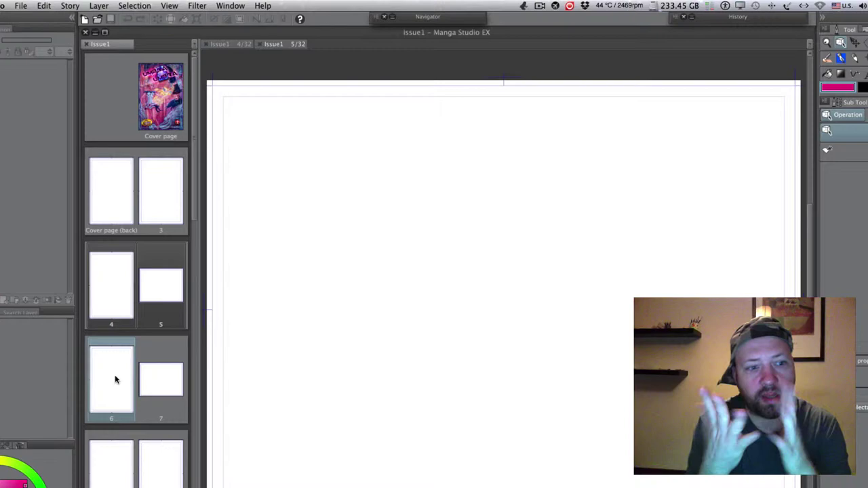
{"action": "right_click", "coordinate": [118, 383]}
{"action": "left_click", "coordinate": [151, 277]}
{"action": "left_click", "coordinate": [528, 227]}
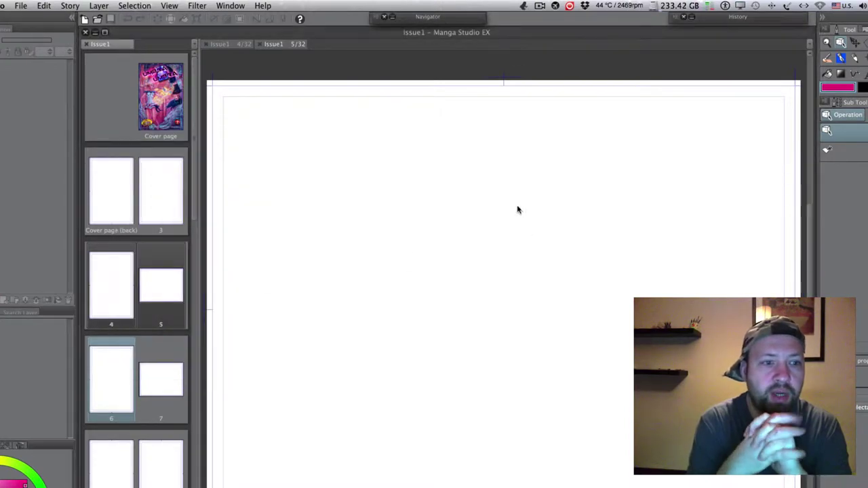
{"action": "left_click", "coordinate": [539, 6]}
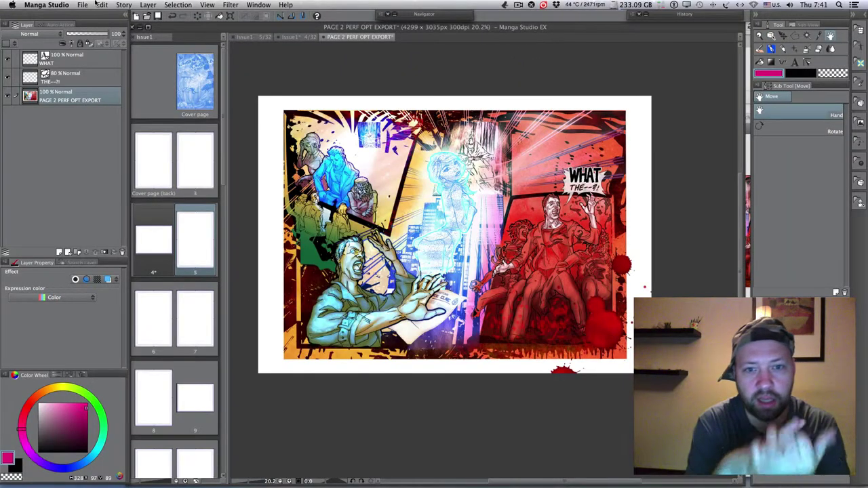
Step: Start a single-layer Photoshop export of the spread artwork, named PAGE 2 OPT 4 TIMES.psd, in the ASSEMBLY folder
{"action": "left_click", "coordinate": [86, 5]}
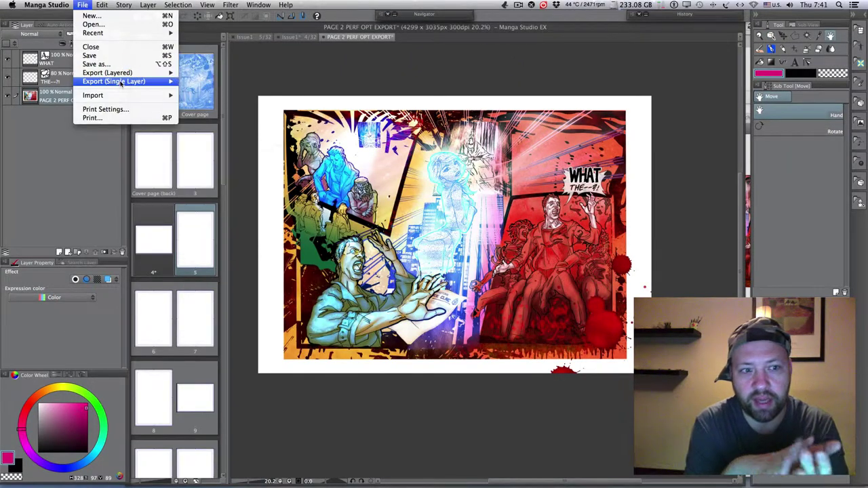
{"action": "mouse_move", "coordinate": [122, 84]}
{"action": "left_click", "coordinate": [201, 134]}
{"action": "left_click", "coordinate": [603, 136]}
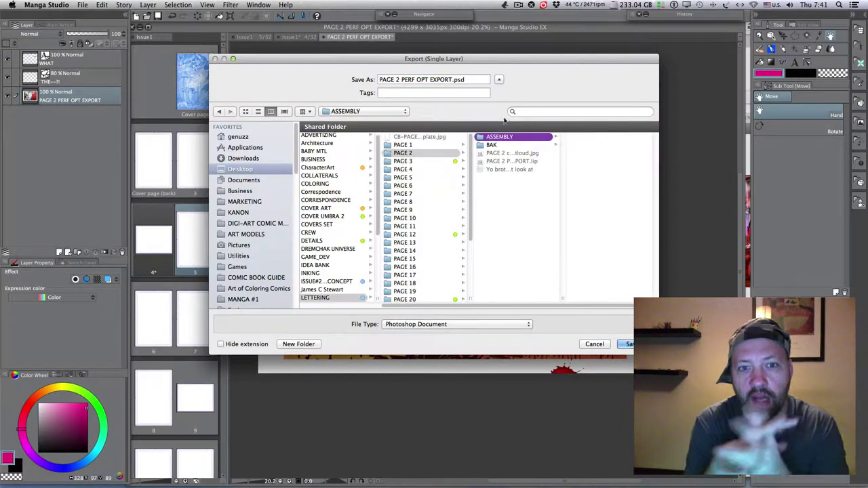
{"action": "left_click", "coordinate": [452, 79]}
{"action": "key", "text": "BackSpace"}
{"action": "key", "text": "BackSpace"}
{"action": "key", "text": "BackSpace"}
{"action": "key", "text": "BackSpace"}
{"action": "key", "text": "BackSpace"}
{"action": "key", "text": "BackSpace"}
{"action": "key", "text": "BackSpace"}
{"action": "key", "text": "BackSpace"}
{"action": "key", "text": "BackSpace"}
{"action": "key", "text": "BackSpace"}
{"action": "key", "text": "BackSpace"}
{"action": "key", "text": "BackSpace"}
{"action": "key", "text": "BackSpace"}
{"action": "key", "text": "BackSpace"}
{"action": "key", "text": "BackSpace"}
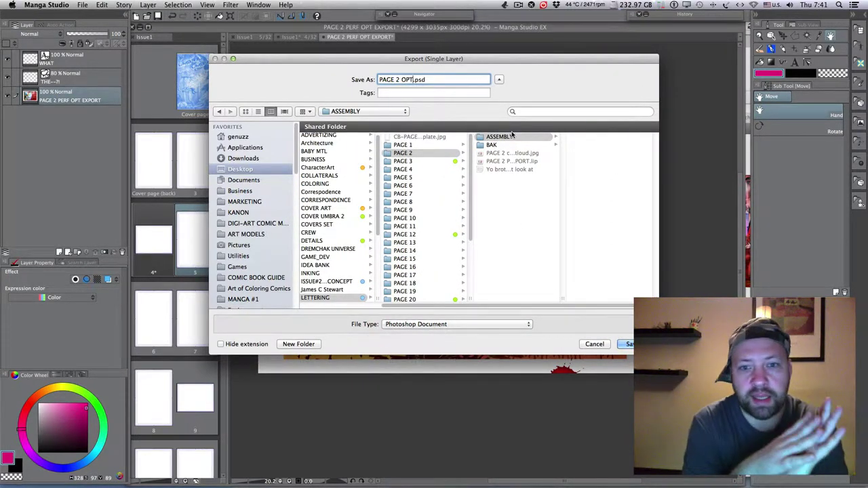
{"action": "key", "text": "Return"}
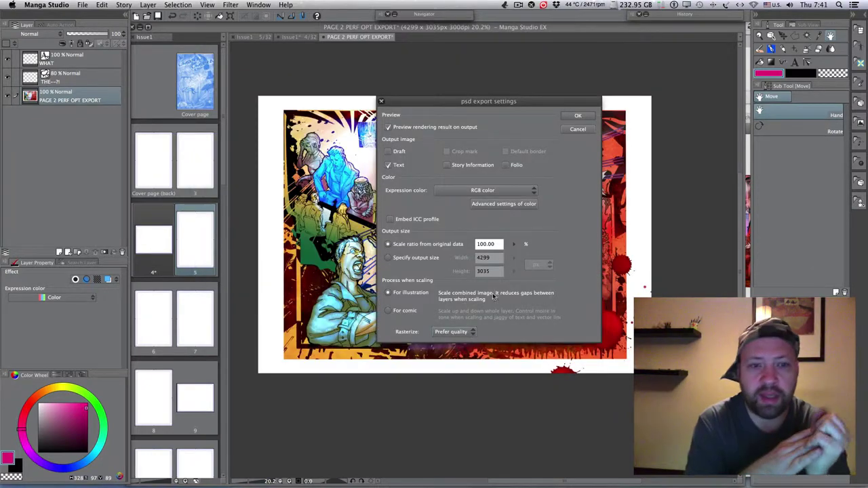
Step: Switch the PSD export to a specified output size in inches and select its height for editing
{"action": "left_click", "coordinate": [415, 260]}
{"action": "left_click", "coordinate": [541, 264]}
{"action": "left_click", "coordinate": [541, 295]}
{"action": "double_click", "coordinate": [486, 258]}
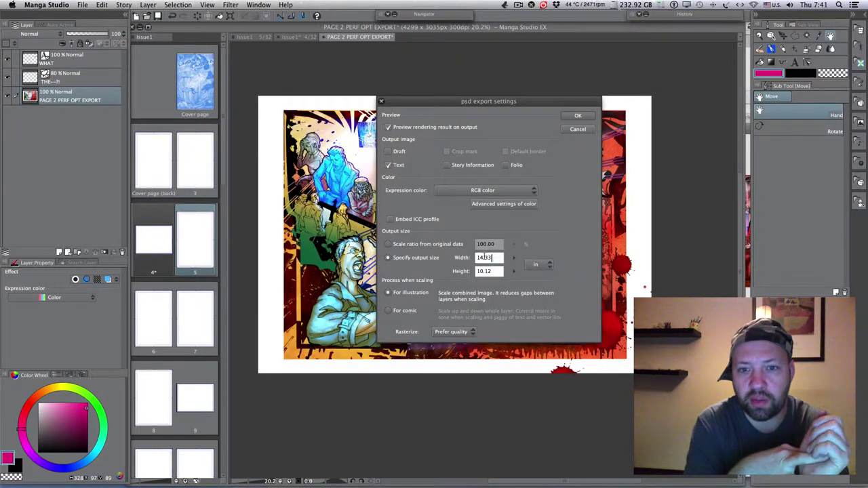
{"action": "left_click", "coordinate": [492, 271]}
{"action": "double_click", "coordinate": [492, 271]}
Step: Switch to Safari to recheck comiXology's double page spread sizes, and return to Manga Studio's export settings
{"action": "key", "text": "ctrl+Up"}
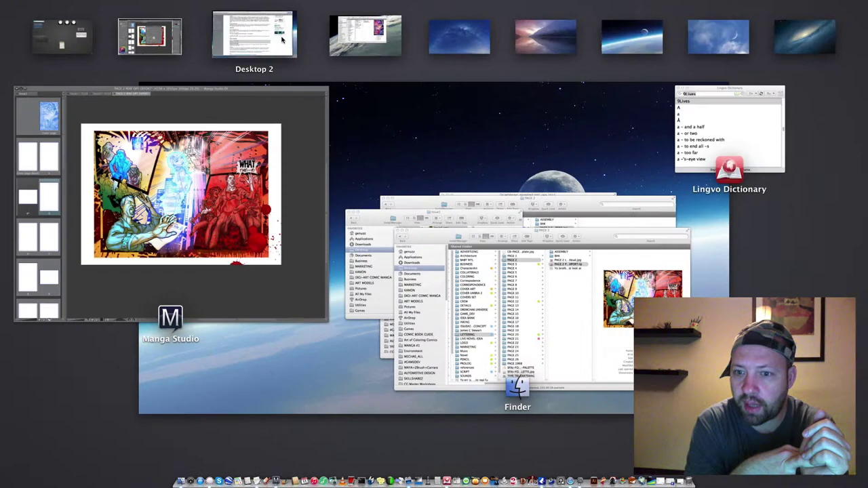
{"action": "left_click", "coordinate": [253, 34]}
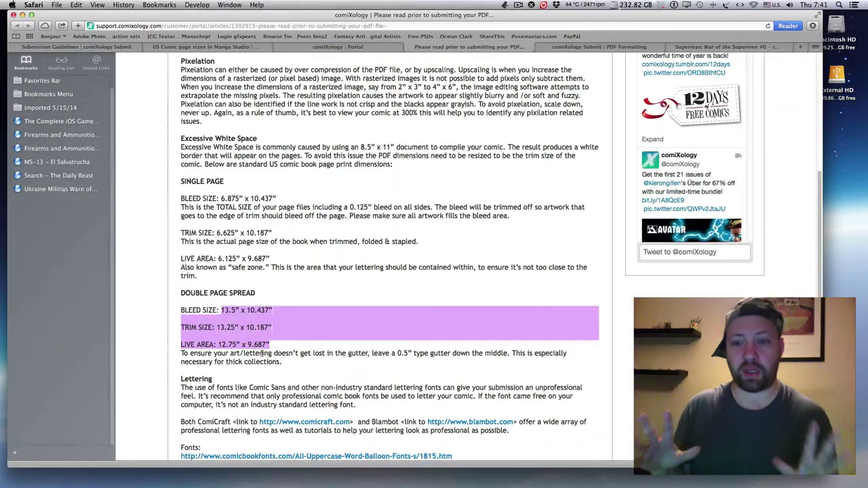
{"action": "key", "text": "ctrl+Up"}
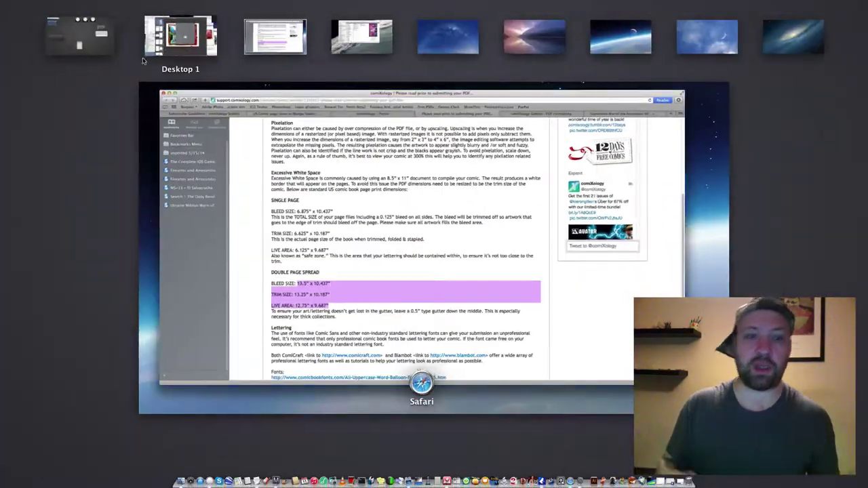
{"action": "left_click", "coordinate": [146, 56]}
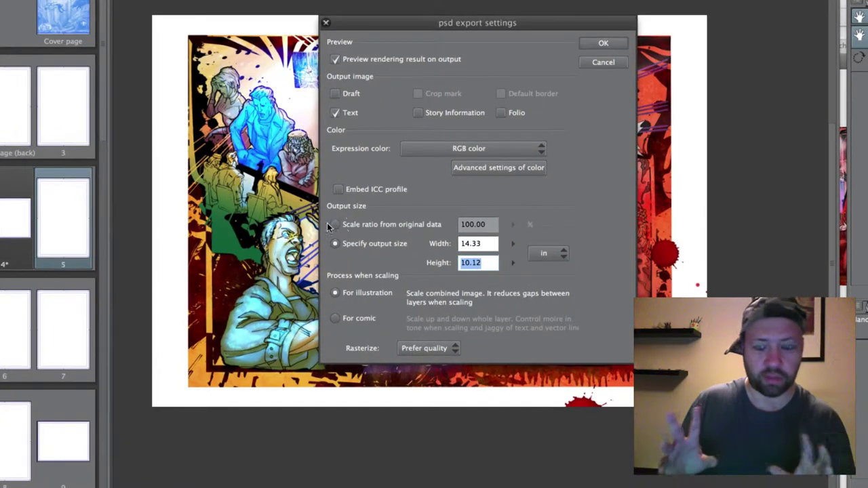
Step: Set the export scale ratio to 130% of the original data and export the PSD
{"action": "left_click", "coordinate": [334, 224]}
{"action": "left_click", "coordinate": [473, 224]}
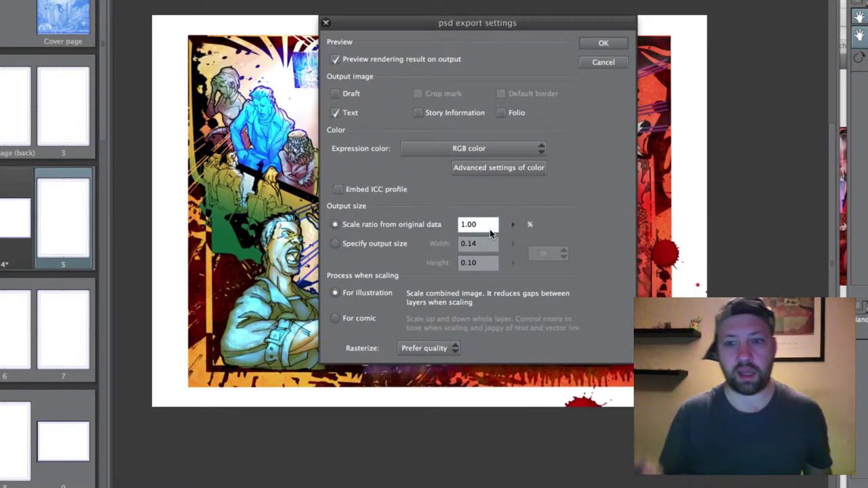
{"action": "type", "text": "30"}
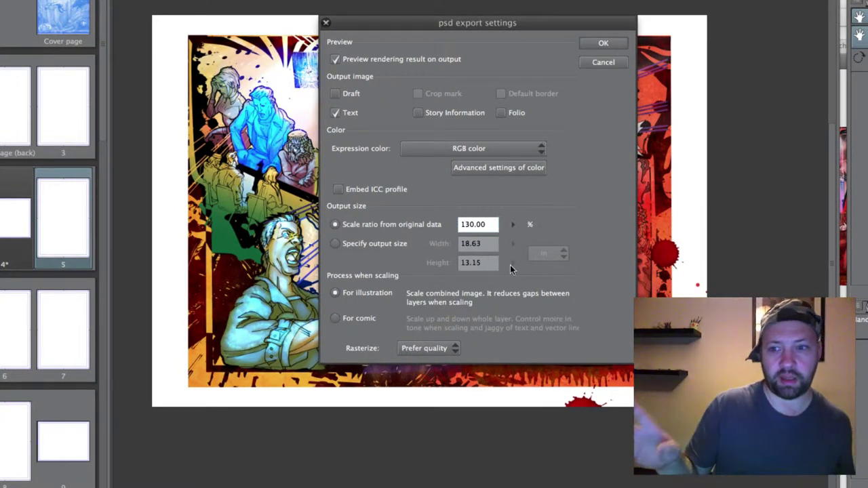
{"action": "left_click", "coordinate": [618, 41]}
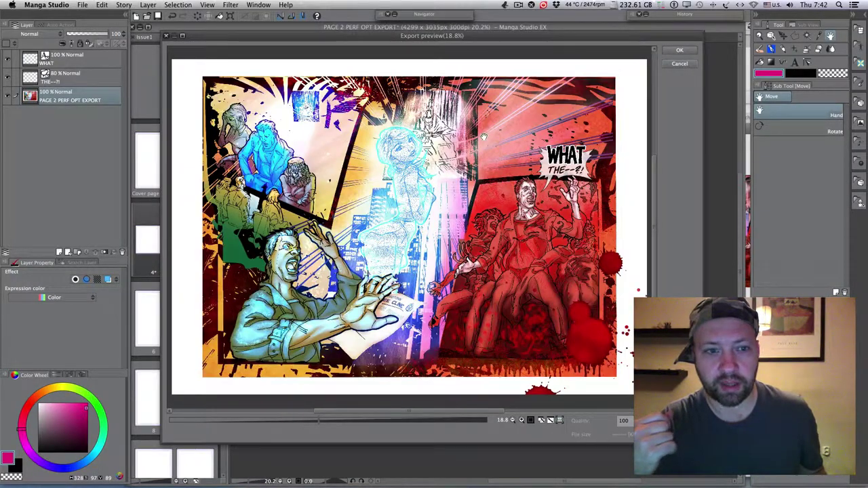
{"action": "left_click", "coordinate": [521, 4]}
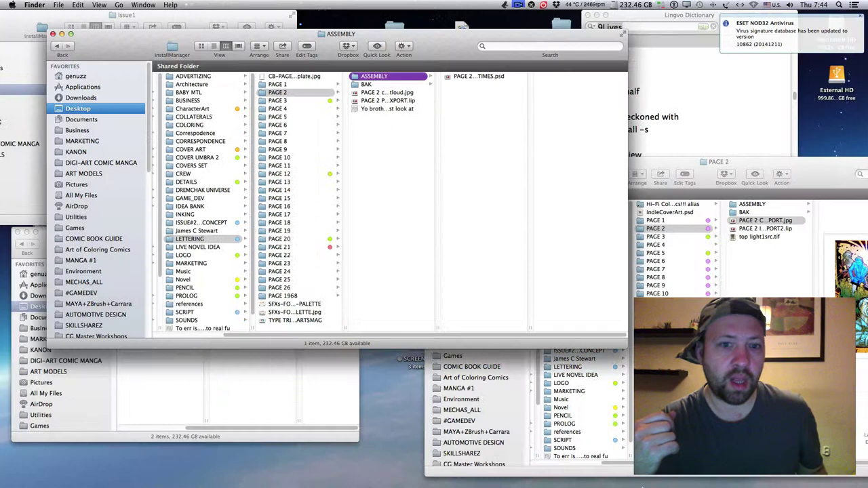
Step: Switch to GraphicConverter 9, view its version information and close it
{"action": "left_click", "coordinate": [604, 459]}
{"action": "left_click", "coordinate": [54, 5]}
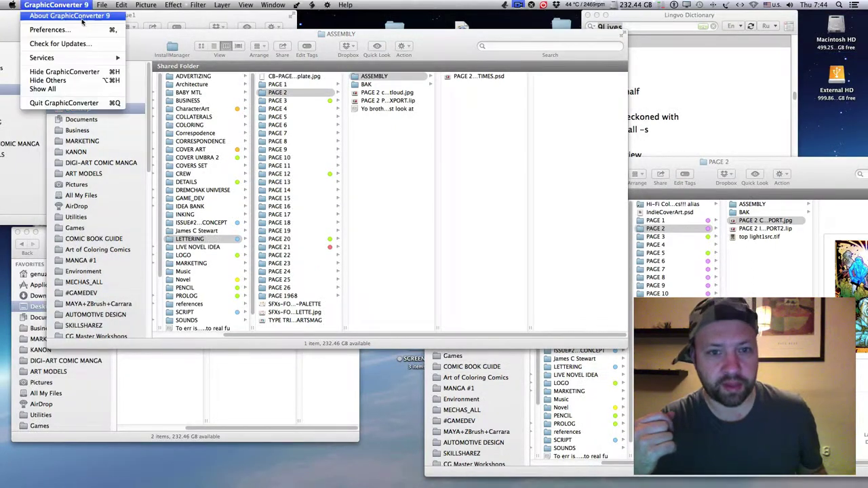
{"action": "left_click", "coordinate": [68, 15]}
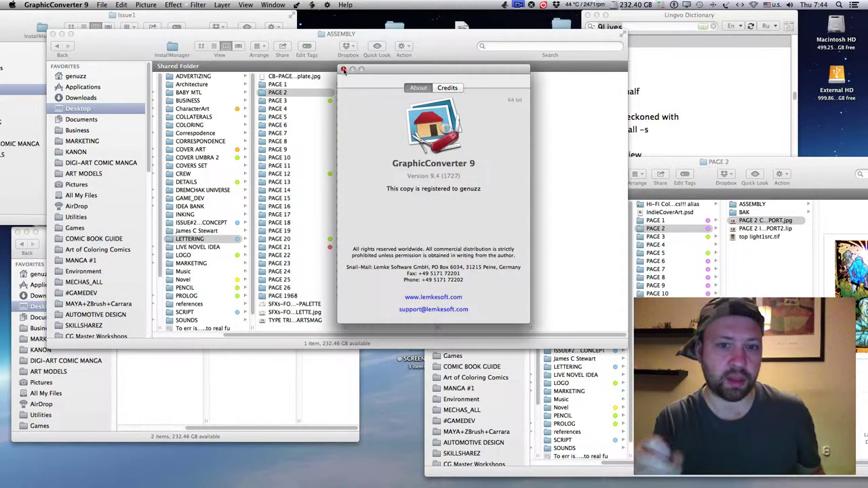
{"action": "left_click", "coordinate": [343, 71]}
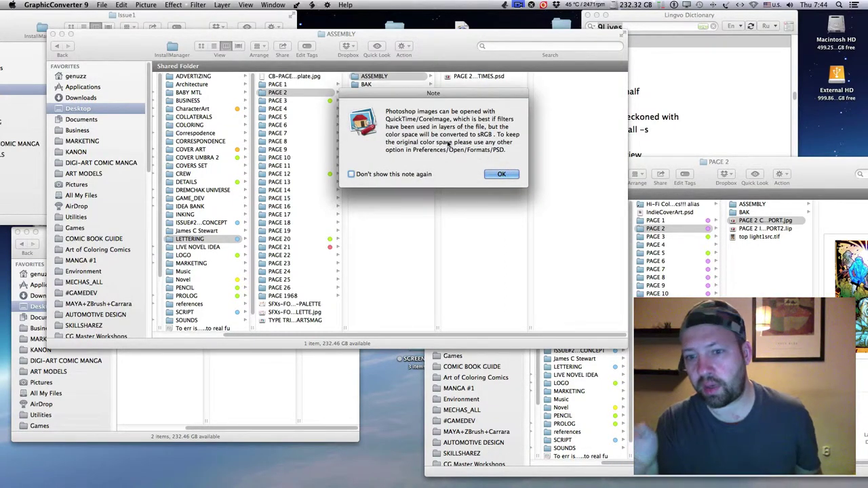
Step: Open PAGE 2 OPT 4 TIMES.psd in GraphicConverter and trim its outer white margins with Smart Crop
{"action": "left_click", "coordinate": [499, 175]}
{"action": "left_click", "coordinate": [518, 5]}
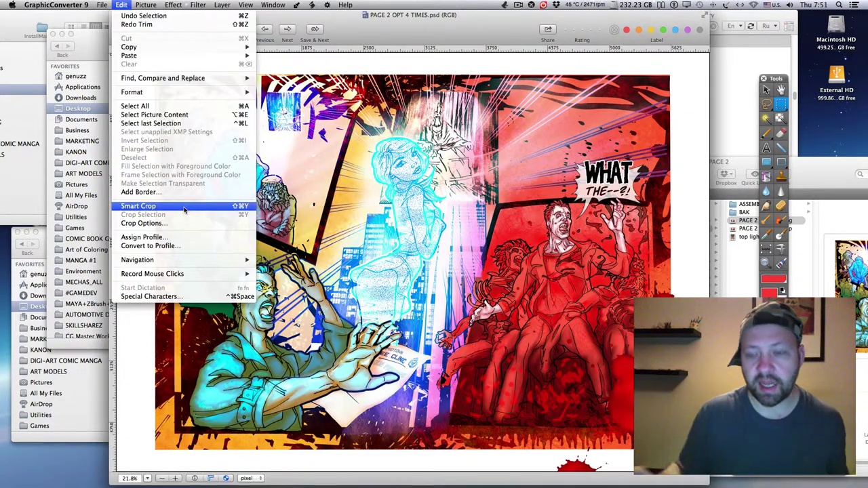
{"action": "left_click", "coordinate": [183, 207]}
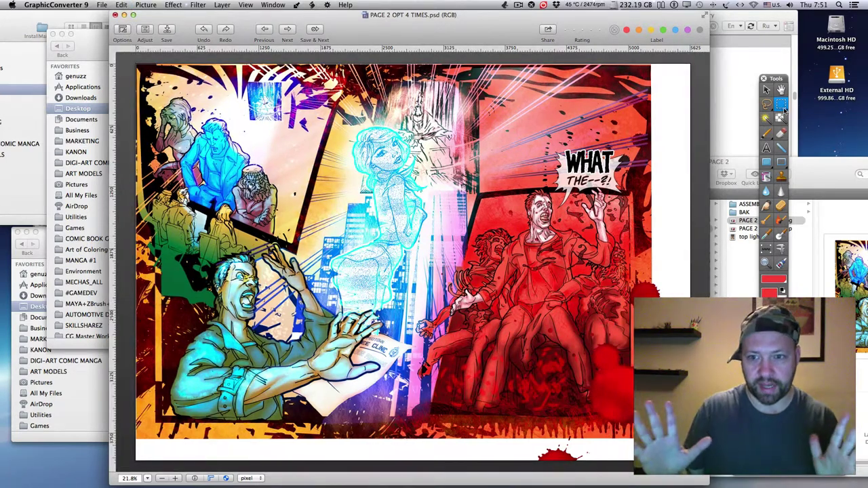
Step: Select the rectangular artwork without the remaining white margins and crop the image to that selection
{"action": "left_click", "coordinate": [783, 107]}
{"action": "left_click", "coordinate": [800, 104]}
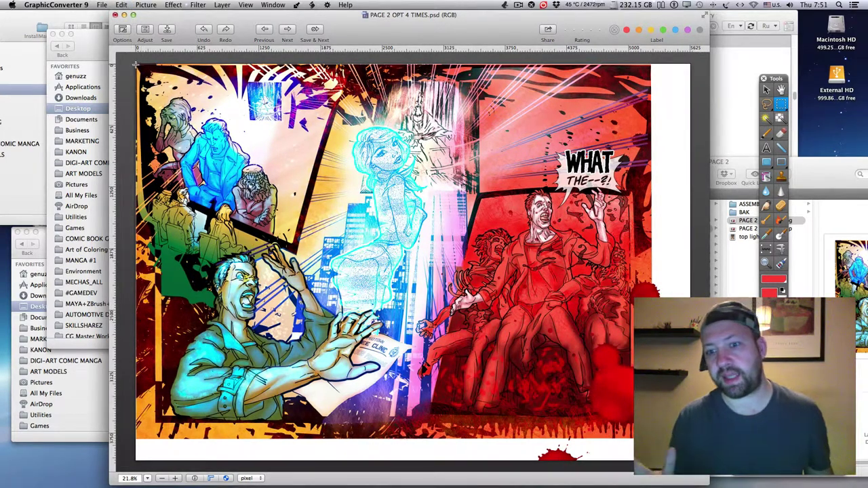
{"action": "left_click_drag", "start_coordinate": [135, 65], "coordinate": [651, 439]}
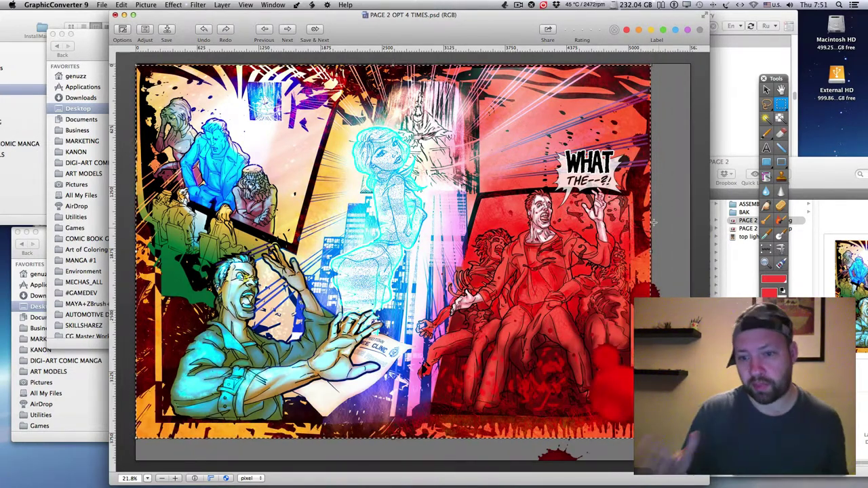
{"action": "left_click", "coordinate": [121, 5]}
{"action": "left_click", "coordinate": [136, 220]}
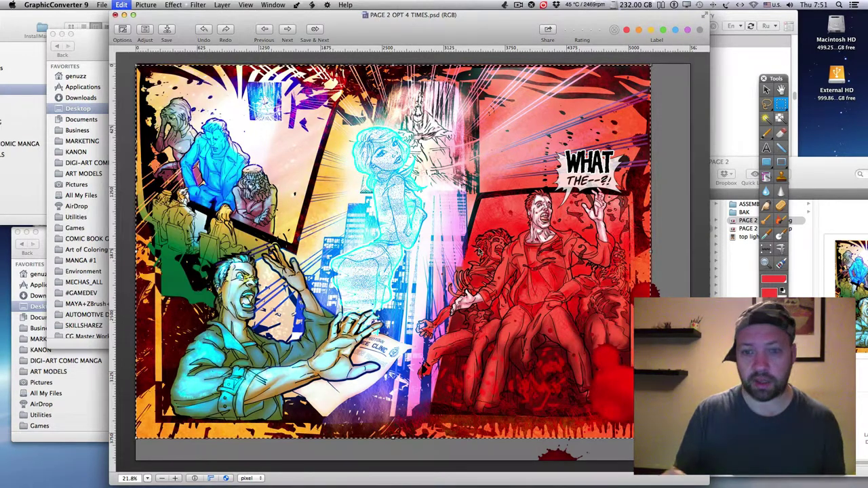
Step: Open the canvas size settings for the cropped spread and switch both width and height units to inches
{"action": "left_click", "coordinate": [146, 5]}
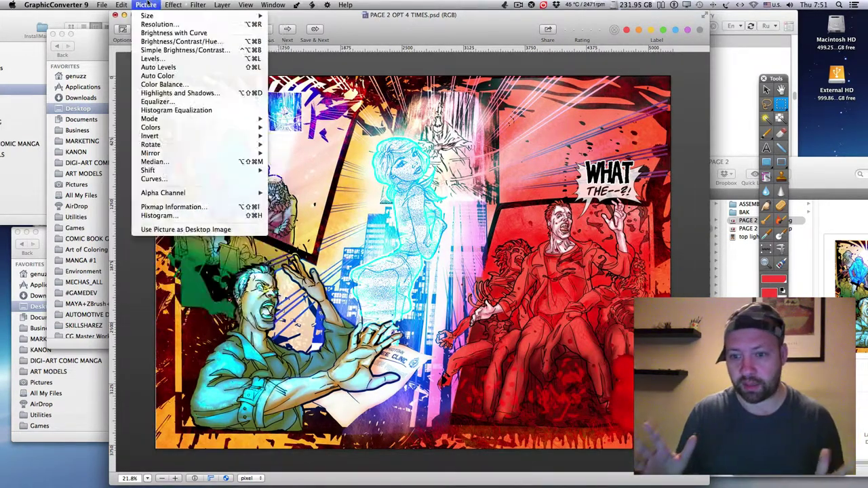
{"action": "mouse_move", "coordinate": [258, 15]}
{"action": "left_click", "coordinate": [290, 18]}
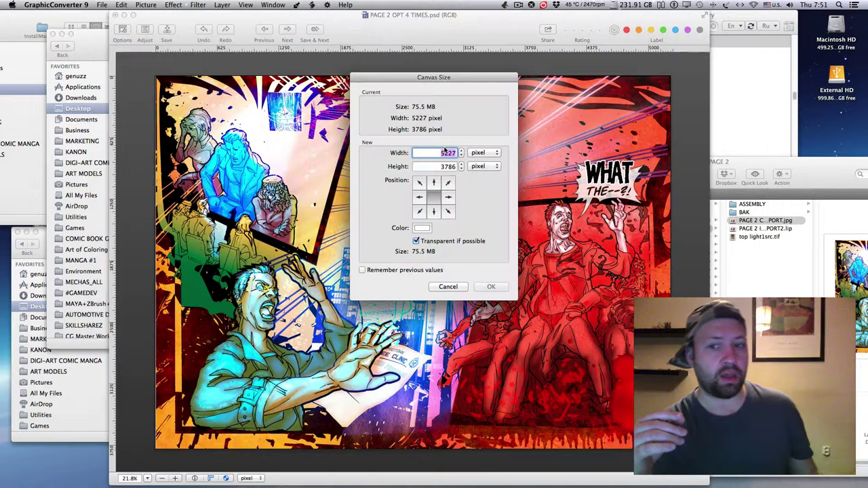
{"action": "left_click", "coordinate": [483, 153]}
{"action": "left_click", "coordinate": [484, 163]}
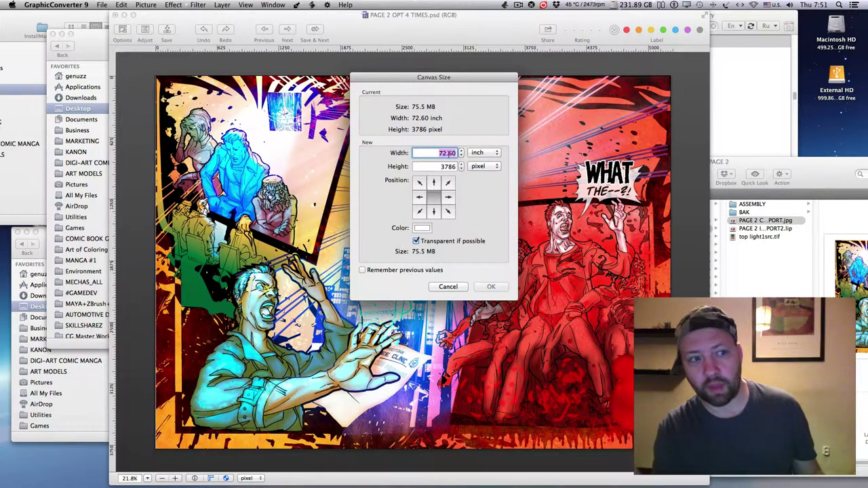
{"action": "left_click", "coordinate": [494, 169]}
{"action": "left_click", "coordinate": [493, 192]}
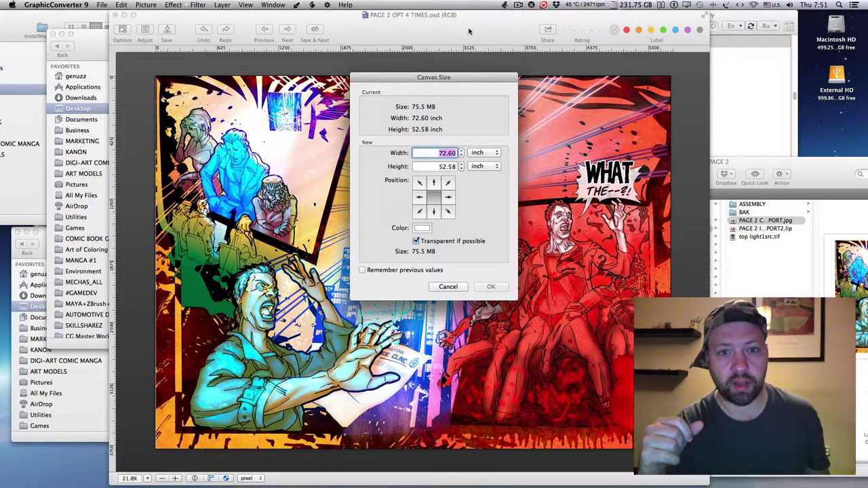
{"action": "left_click", "coordinate": [517, 6]}
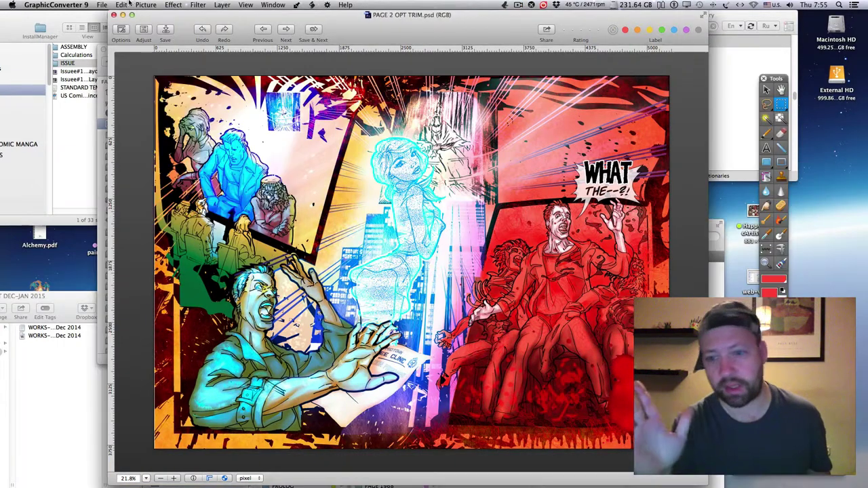
Step: Start a new image measured in inches, with 300 ppi resolution, True Color (32 Bit) depth and a transparent background
{"action": "left_click", "coordinate": [102, 4]}
{"action": "mouse_move", "coordinate": [115, 16]}
{"action": "left_click", "coordinate": [271, 16]}
{"action": "left_click", "coordinate": [257, 89]}
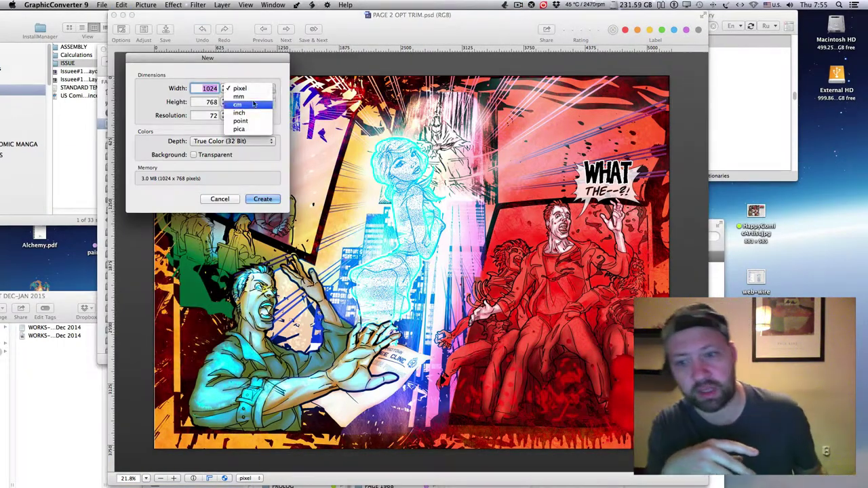
{"action": "left_click", "coordinate": [260, 102]}
{"action": "left_click", "coordinate": [260, 102]}
{"action": "left_click", "coordinate": [260, 114]}
{"action": "key", "text": "Tab"}
{"action": "key", "text": "Tab"}
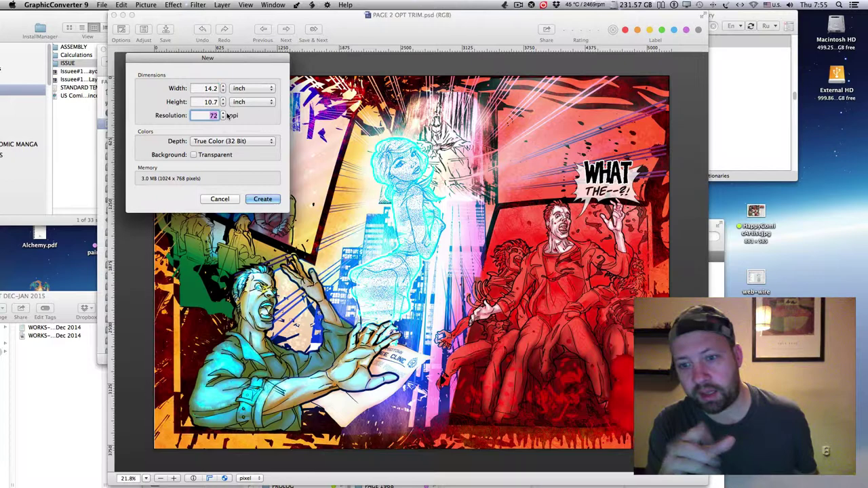
{"action": "left_click", "coordinate": [253, 142]}
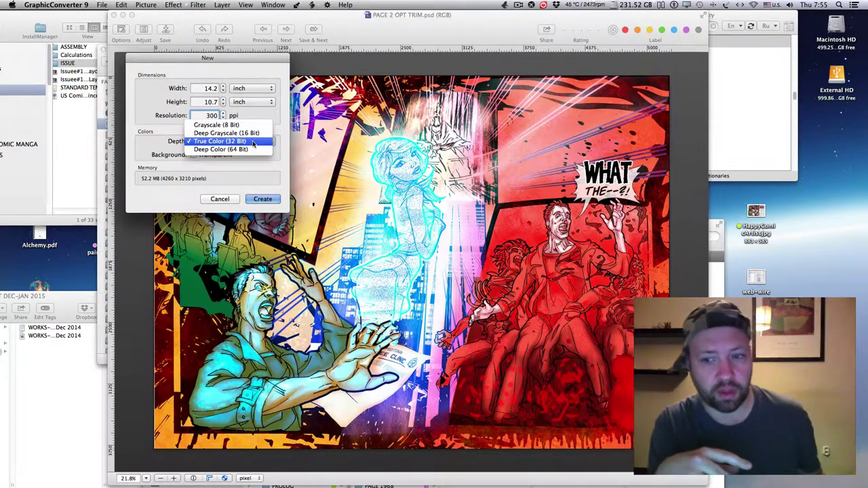
{"action": "left_click", "coordinate": [253, 142]}
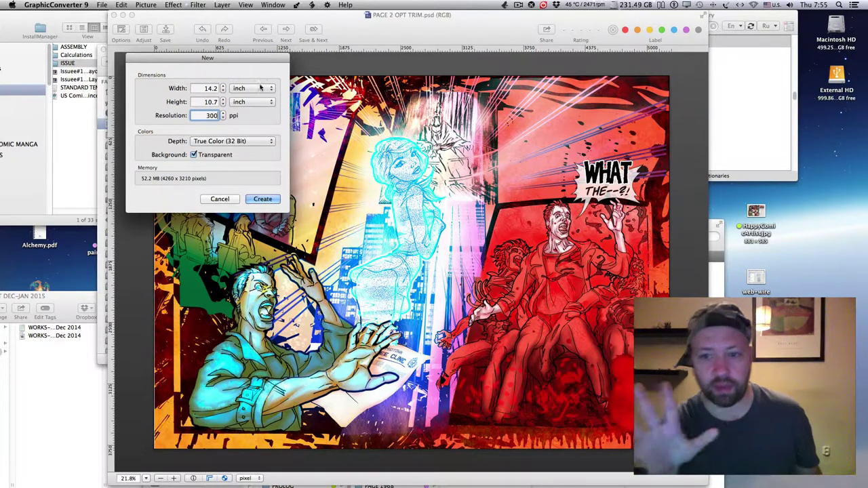
Step: Set the new image's width to 13.5 inches and its height to 10.437 inches
{"action": "double_click", "coordinate": [208, 87]}
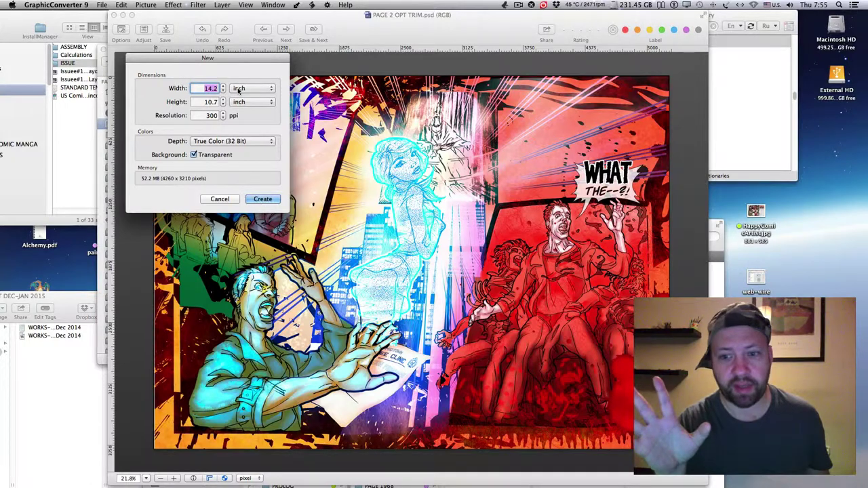
{"action": "type", "text": "13"}
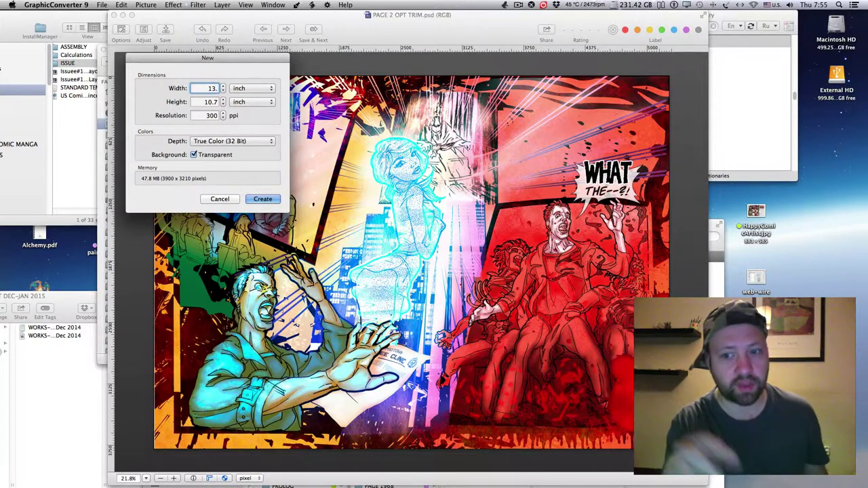
{"action": "type", "text": ".5"}
{"action": "key", "text": "Tab"}
{"action": "type", "text": "10"}
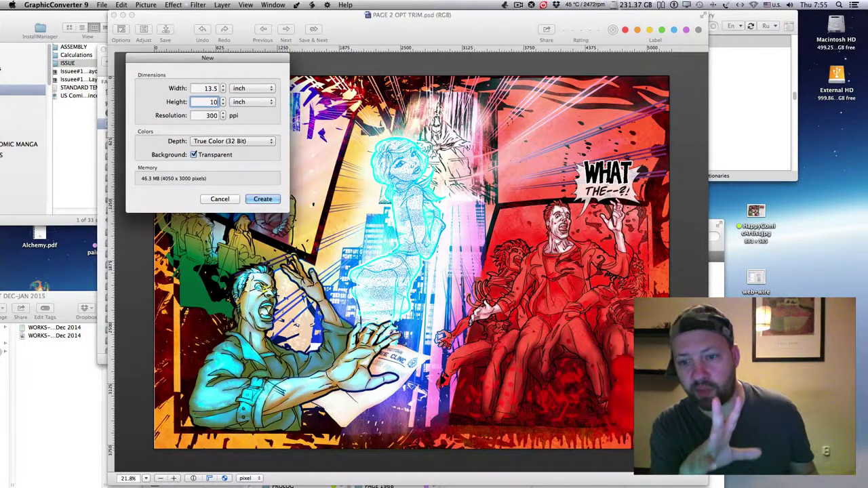
{"action": "type", "text": ".437"}
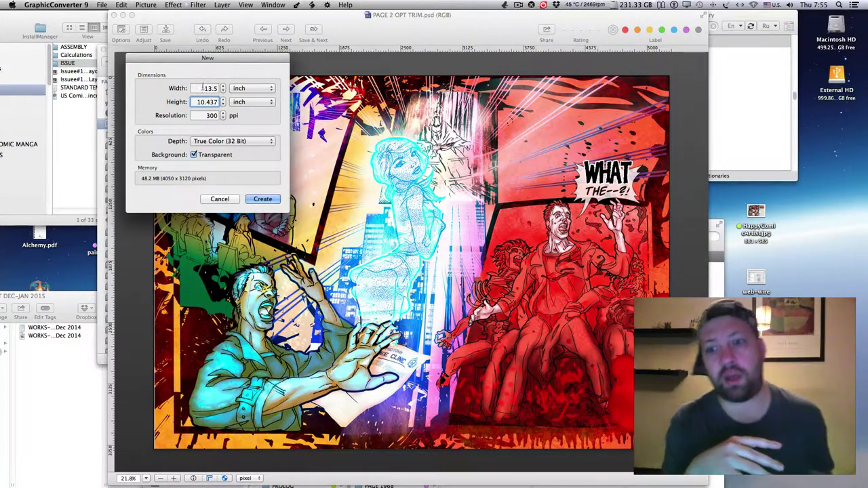
Step: Change the new image's width to 13.3 inches and create the image
{"action": "double_click", "coordinate": [202, 87]}
{"action": "type", "text": "1"}
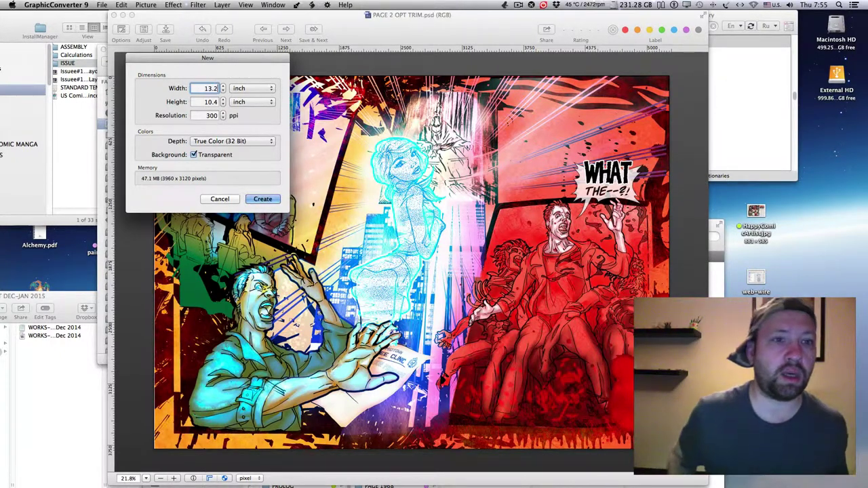
{"action": "key", "text": "Tab"}
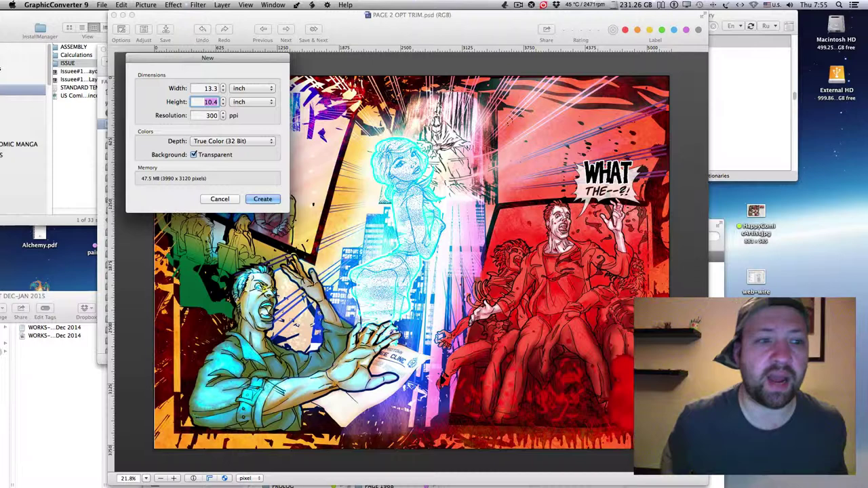
{"action": "left_click", "coordinate": [263, 200]}
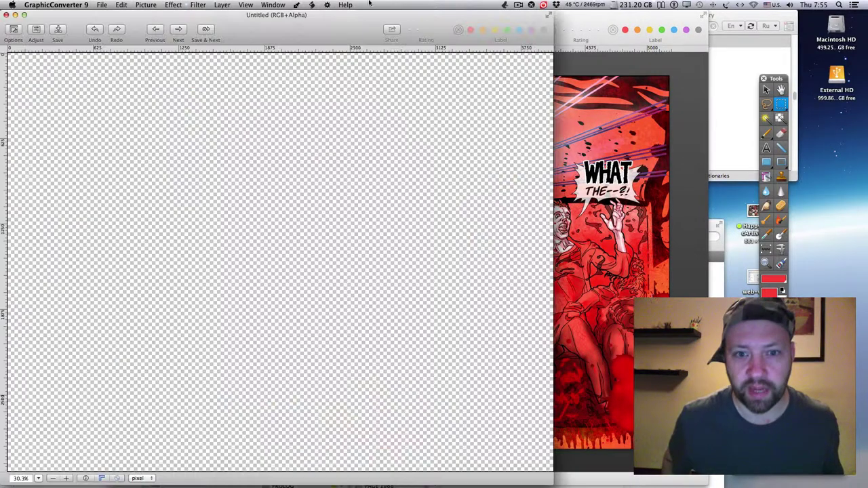
{"action": "left_click", "coordinate": [345, 5]}
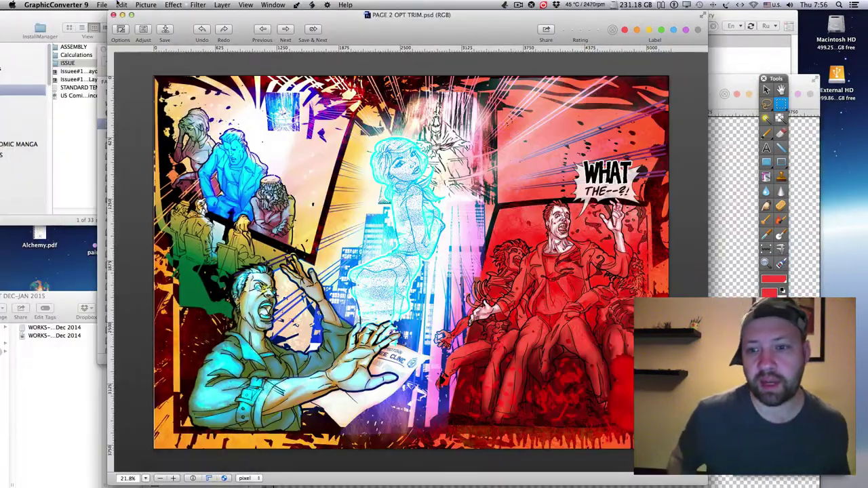
Step: Select the entire artwork in PAGE 2 OPT TRIM.psd and cut it
{"action": "left_click", "coordinate": [120, 5]}
{"action": "left_click", "coordinate": [135, 105]}
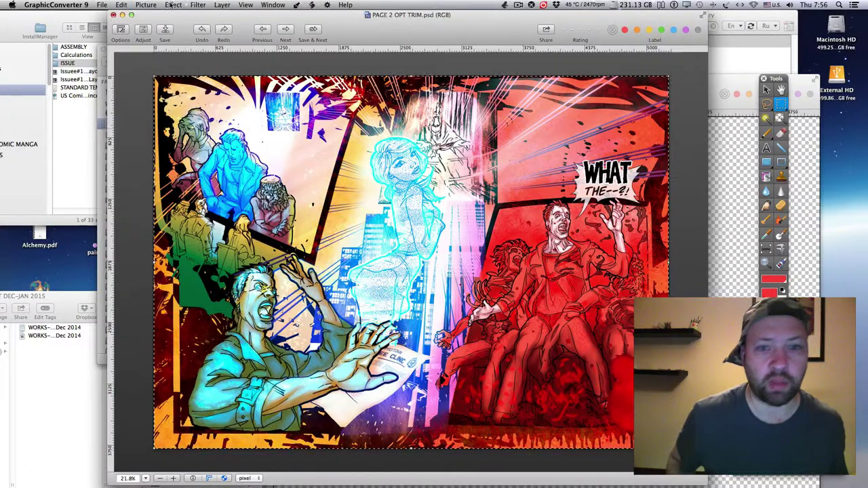
{"action": "left_click", "coordinate": [121, 5]}
{"action": "left_click", "coordinate": [138, 38]}
Step: Bring the untitled transparent image into view and paste the cut artwork into it
{"action": "left_click_drag", "start_coordinate": [464, 31], "coordinate": [242, 31]}
{"action": "left_click_drag", "start_coordinate": [559, 103], "coordinate": [454, 47]}
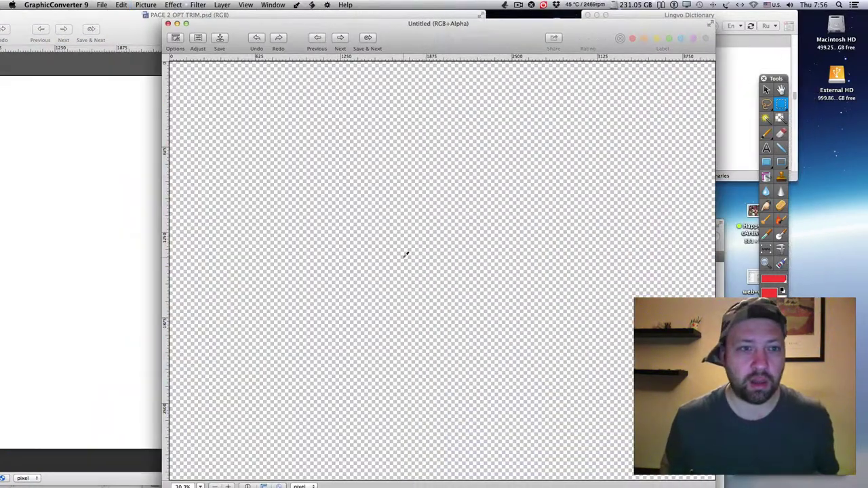
{"action": "key", "text": "super+minus"}
{"action": "key", "text": "super+minus"}
{"action": "key", "text": "super+minus"}
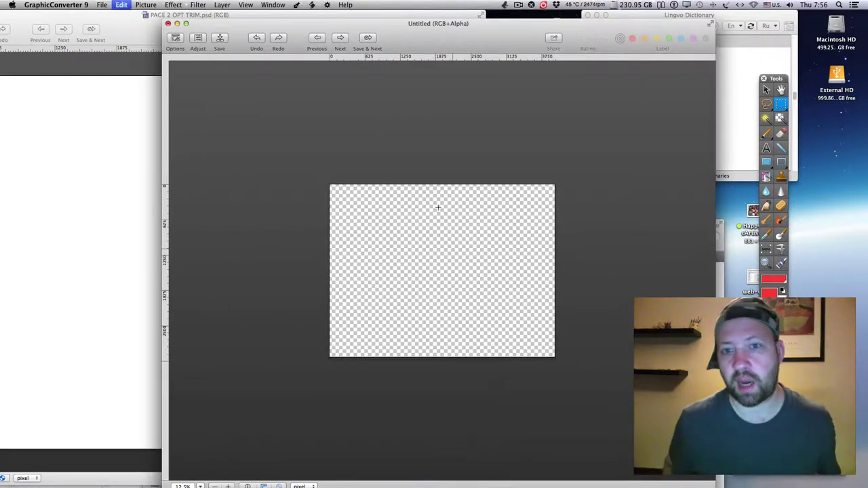
{"action": "key", "text": "super+v"}
{"action": "key", "text": "super+minus"}
{"action": "key", "text": "super+plus"}
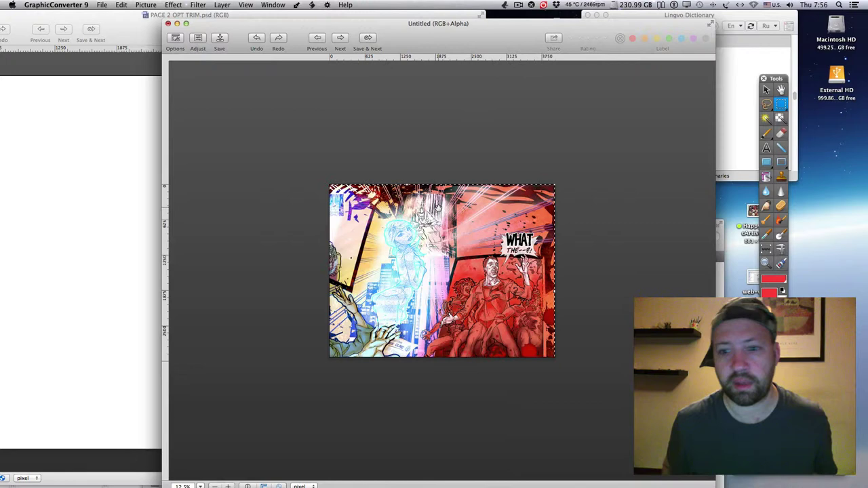
{"action": "left_click", "coordinate": [129, 5]}
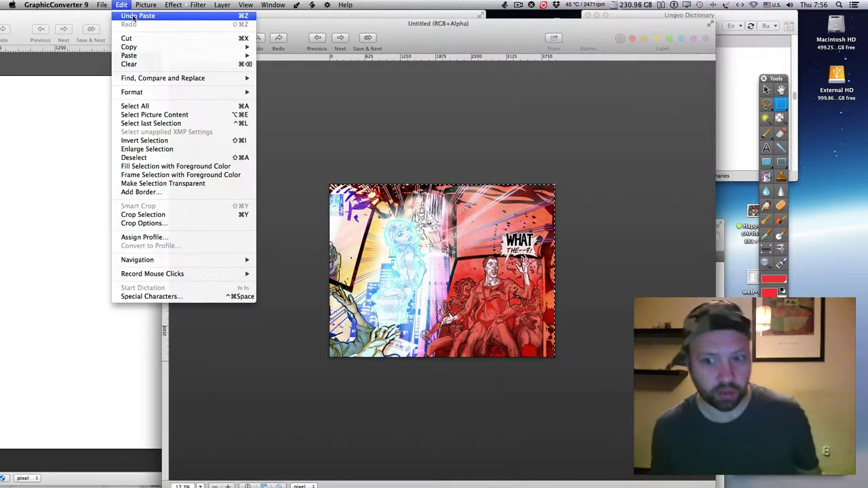
{"action": "mouse_move", "coordinate": [137, 5]}
{"action": "key", "text": "Escape"}
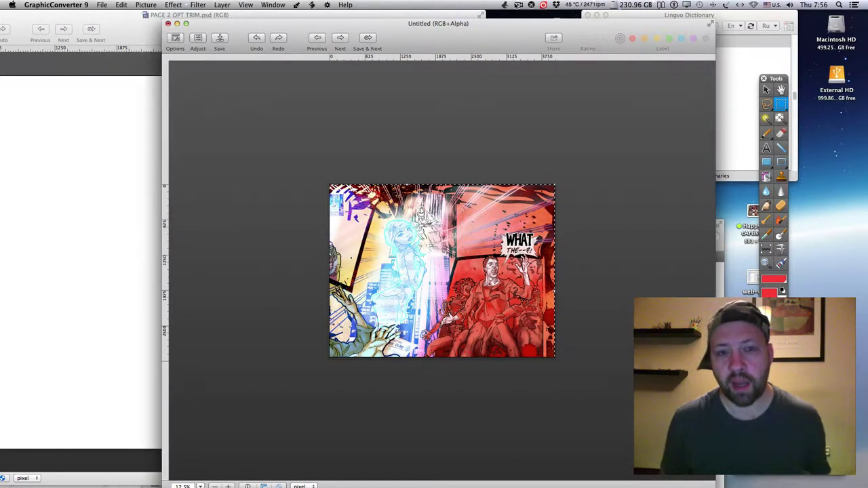
{"action": "left_click", "coordinate": [518, 4]}
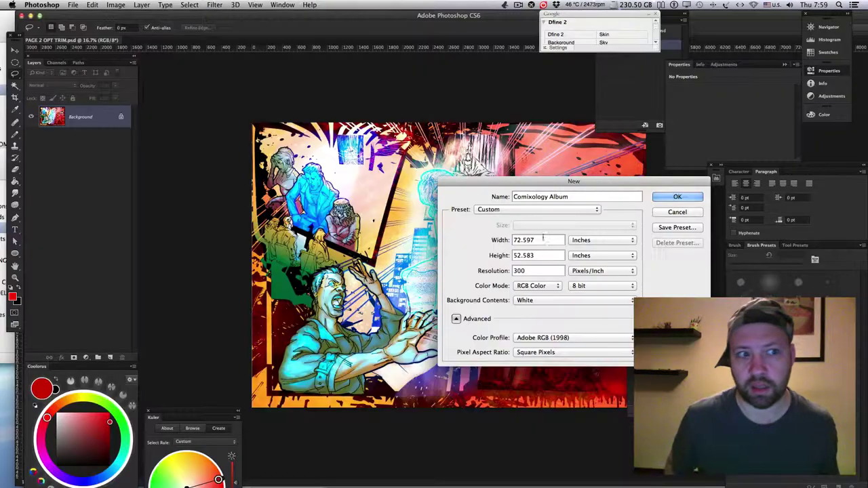
Step: In Photoshop, set the new Comixology Album document to 13.25 by 10.187 inches with transparent background contents
{"action": "double_click", "coordinate": [523, 240]}
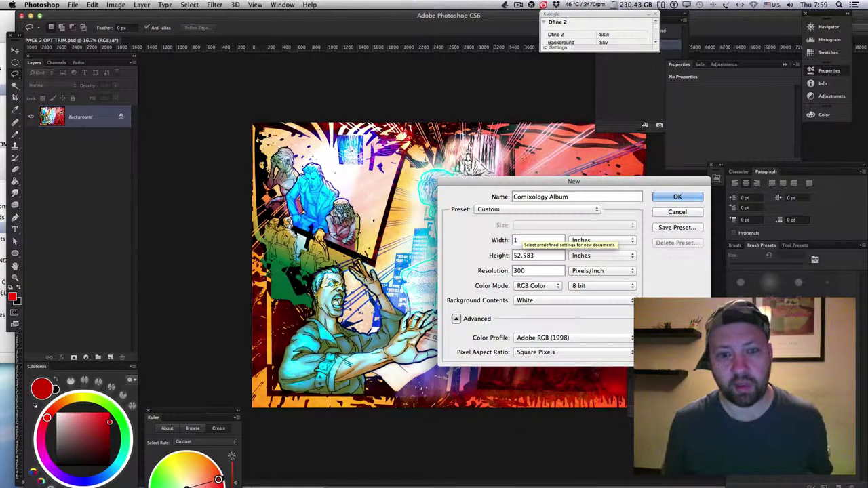
{"action": "type", "text": "13.25"}
{"action": "key", "text": "Tab"}
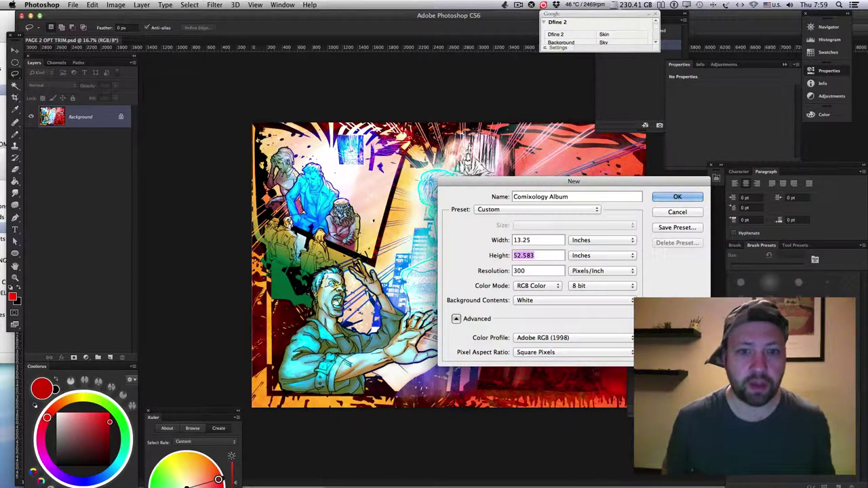
{"action": "type", "text": "10.187"}
{"action": "key", "text": "Tab"}
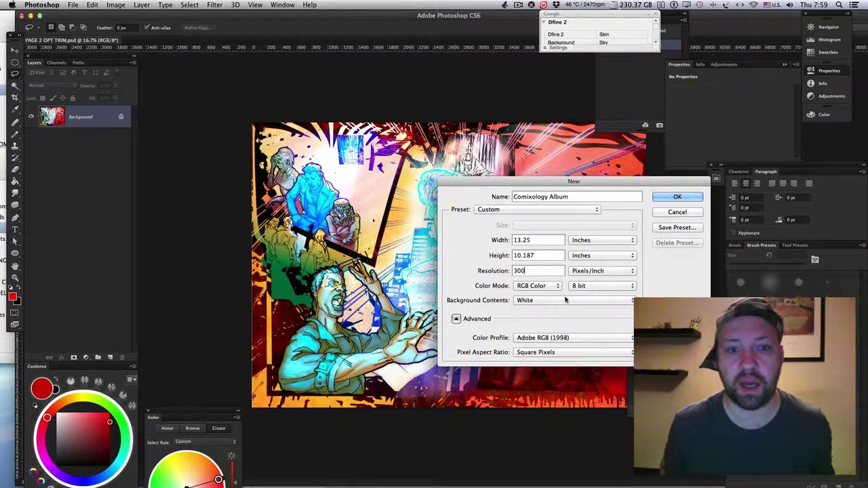
{"action": "left_click", "coordinate": [565, 300]}
{"action": "left_click", "coordinate": [565, 320]}
Step: Save the settings as the document preset "13.25 in X 10.187 in CX TRIM" and create the document
{"action": "left_click", "coordinate": [675, 227]}
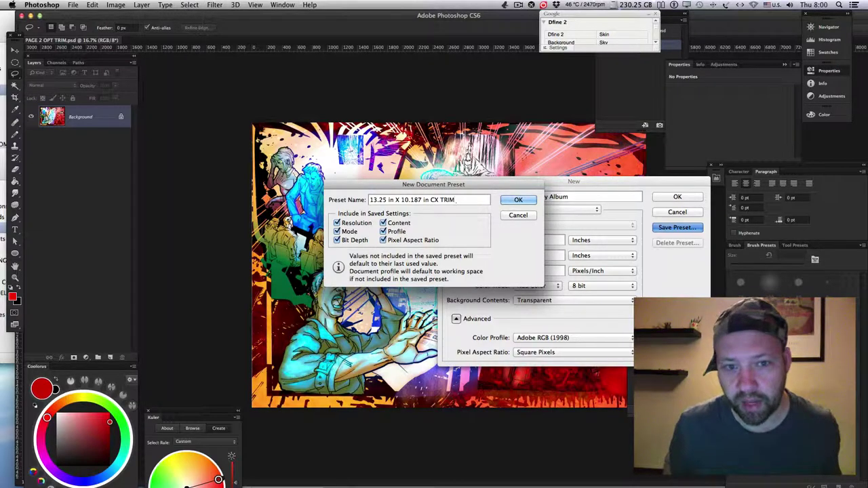
{"action": "left_click", "coordinate": [518, 200]}
{"action": "key", "text": "Return"}
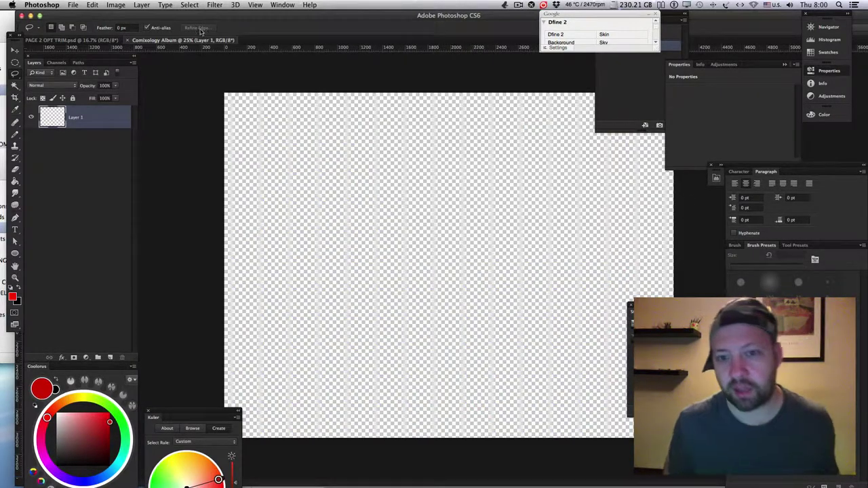
Step: Cut the entire artwork from PAGE 2 OPT TRIM.psd and paste it into the Comixology Album document
{"action": "left_click", "coordinate": [95, 40]}
{"action": "key", "text": "super+a"}
{"action": "key", "text": "super+x"}
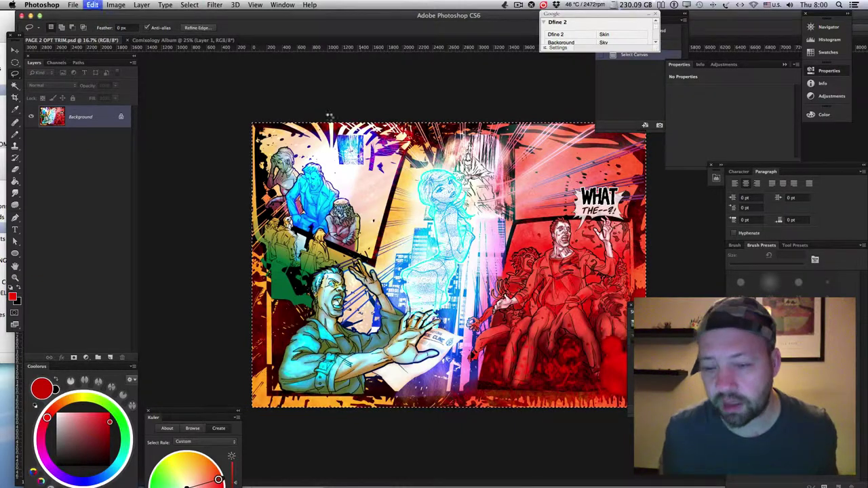
{"action": "left_click", "coordinate": [184, 40]}
{"action": "scroll", "coordinate": [386, 216], "scroll_direction": "down", "scroll_amount": 10}
{"action": "scroll", "coordinate": [386, 216], "scroll_direction": "up", "scroll_amount": 8}
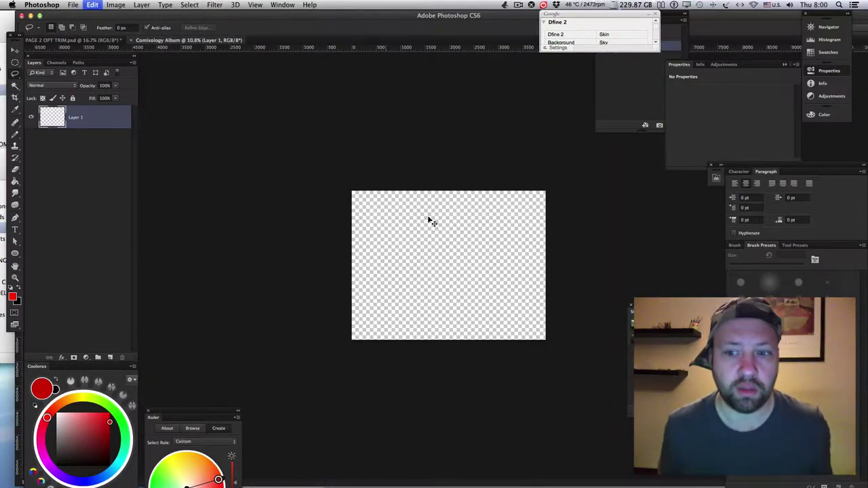
{"action": "key", "text": "super+v"}
Step: Scale the pasted artwork to about 79.5% with Free Transform, position it over the canvas and apply the transform
{"action": "left_click", "coordinate": [99, 5]}
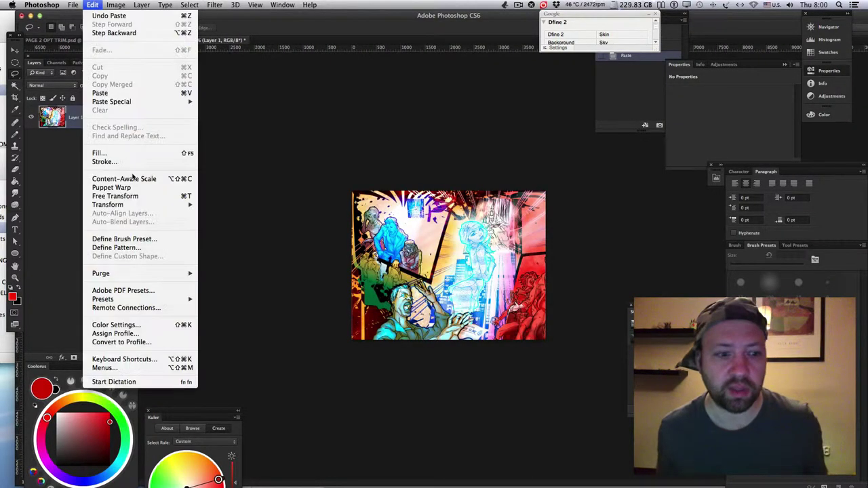
{"action": "left_click", "coordinate": [163, 195]}
{"action": "left_click_drag", "start_coordinate": [614, 380], "coordinate": [560, 344]}
{"action": "left_click_drag", "start_coordinate": [513, 278], "coordinate": [505, 278]}
{"action": "left_click_drag", "start_coordinate": [552, 342], "coordinate": [549, 339]}
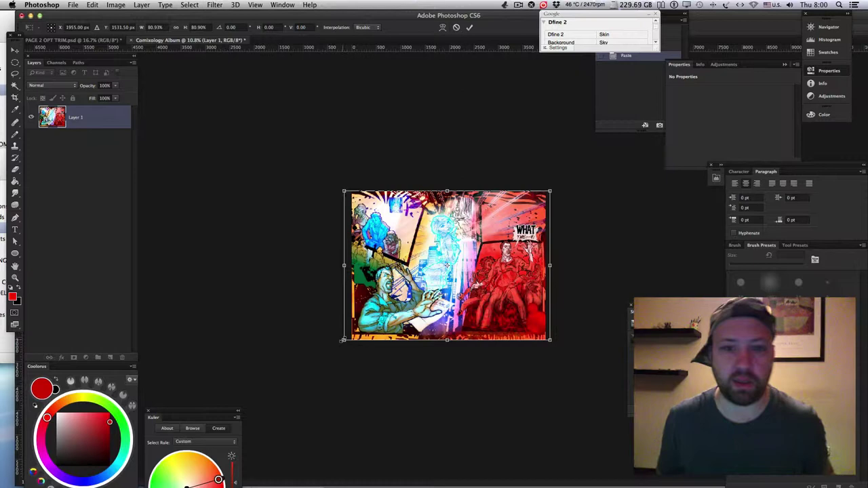
{"action": "left_click_drag", "start_coordinate": [342, 341], "coordinate": [348, 338]}
{"action": "key", "text": "Left"}
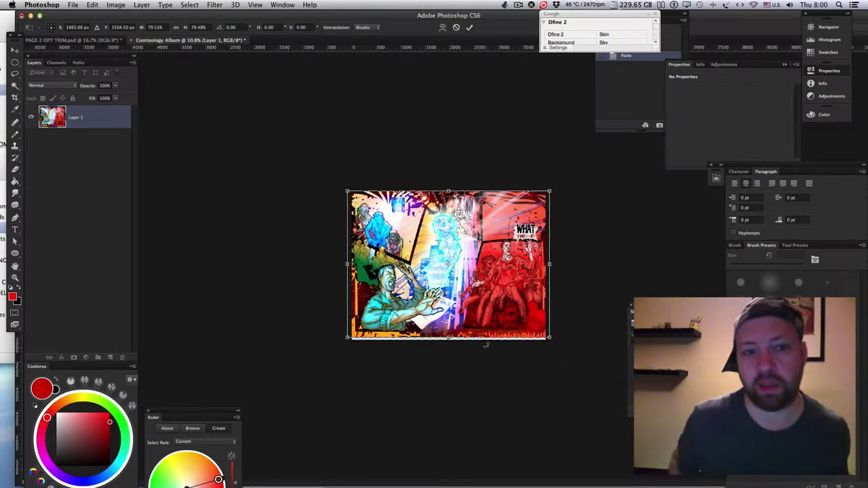
{"action": "key", "text": "Right"}
{"action": "key", "text": "Return"}
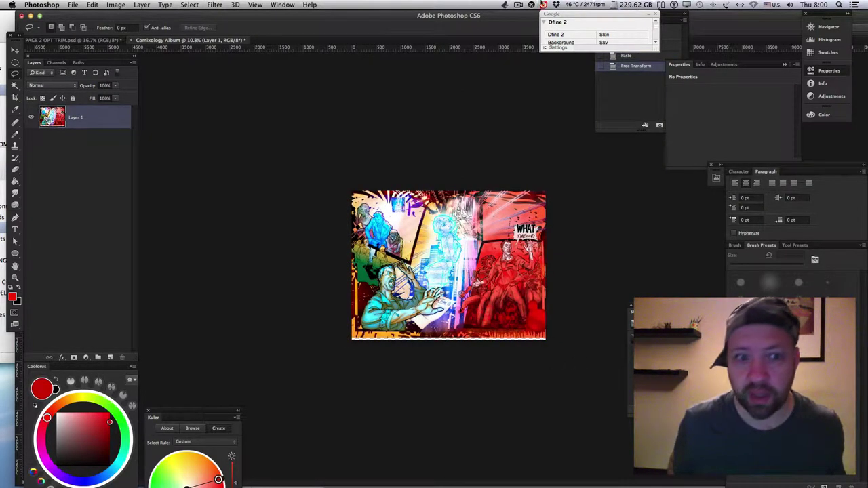
Step: Check the canvas size of PAGE 2 ALL.psd in inches and leave it as it is
{"action": "left_click", "coordinate": [515, 6]}
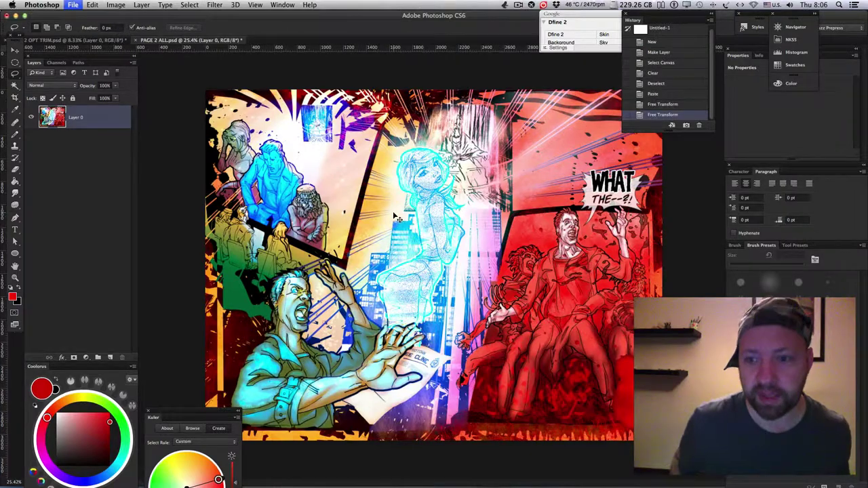
{"action": "left_click_drag", "start_coordinate": [370, 13], "coordinate": [358, 16]}
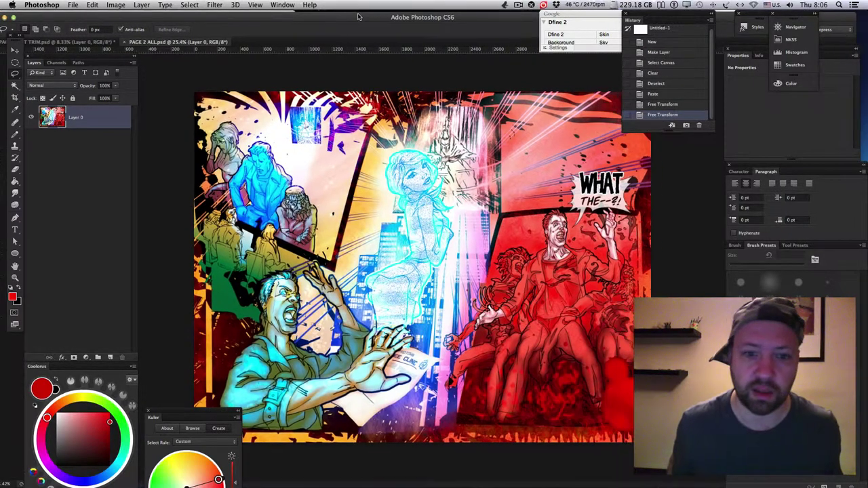
{"action": "scroll", "coordinate": [422, 235], "scroll_direction": "down", "scroll_amount": 3}
{"action": "left_click", "coordinate": [115, 5]}
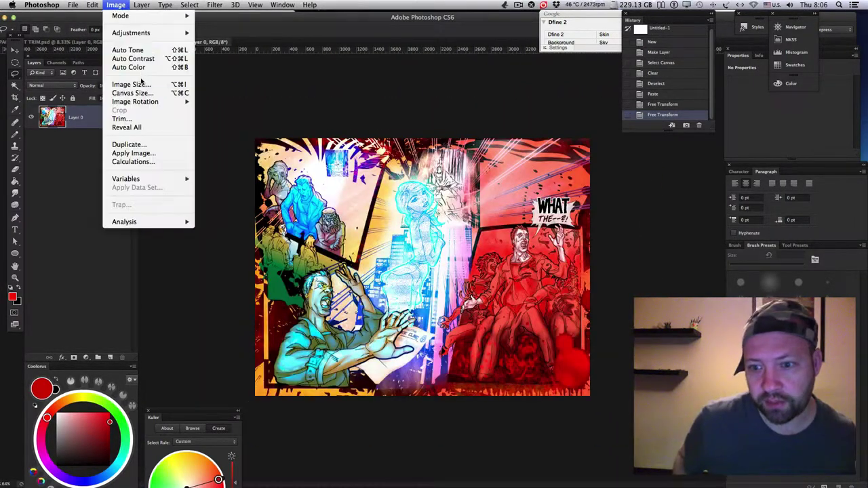
{"action": "left_click", "coordinate": [132, 90]}
{"action": "left_click", "coordinate": [292, 182]}
{"action": "left_click", "coordinate": [289, 190]}
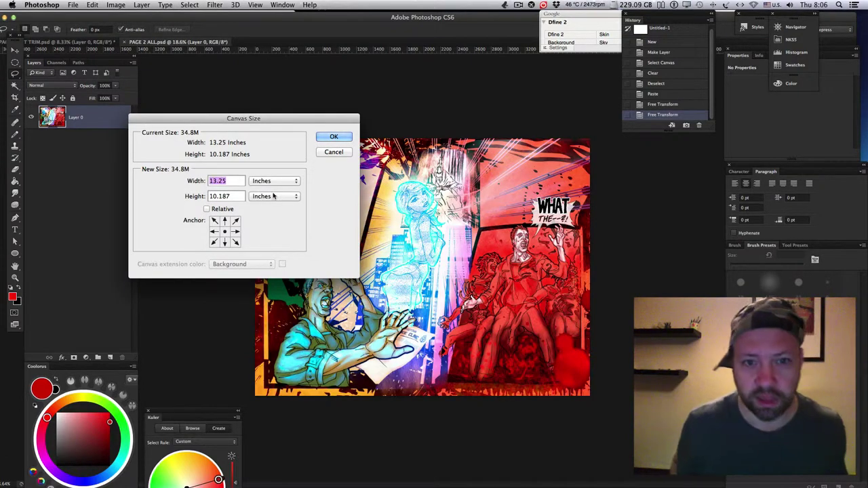
{"action": "key", "text": "Return"}
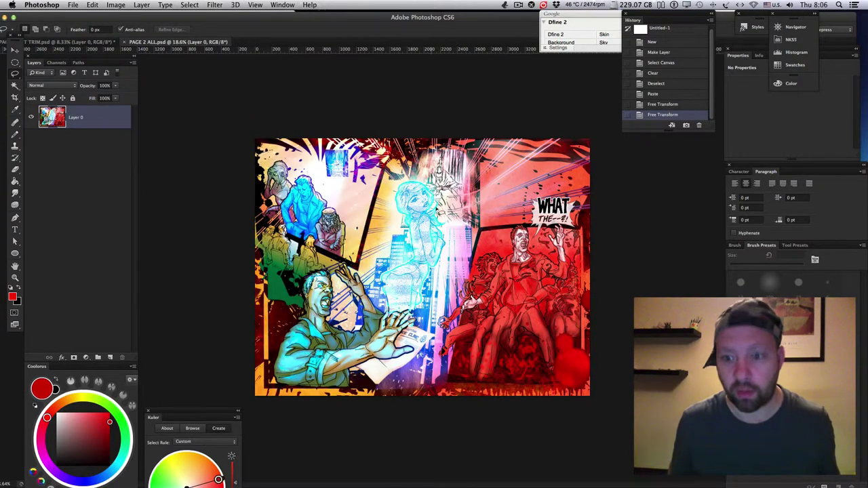
{"action": "scroll", "coordinate": [467, 269], "scroll_direction": "up", "scroll_amount": 3}
{"action": "left_click", "coordinate": [518, 5]}
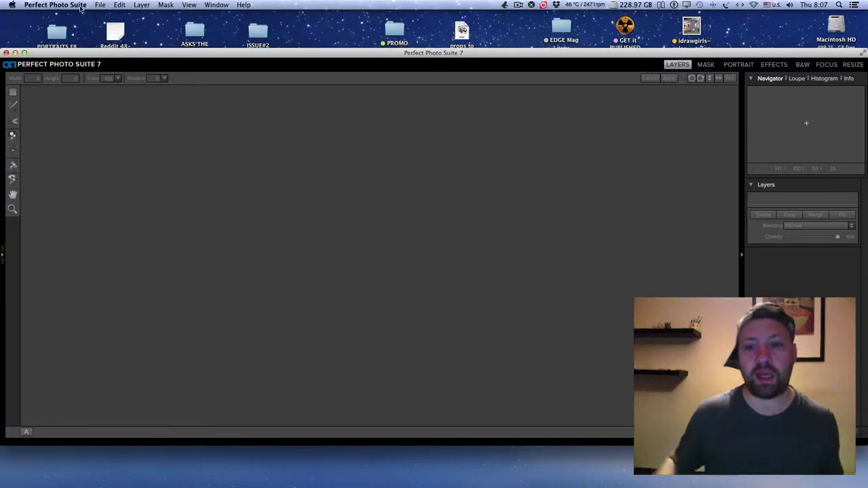
Step: In Perfect Photo Suite 7, view the application's version information and close it
{"action": "left_click", "coordinate": [56, 5]}
{"action": "left_click", "coordinate": [68, 15]}
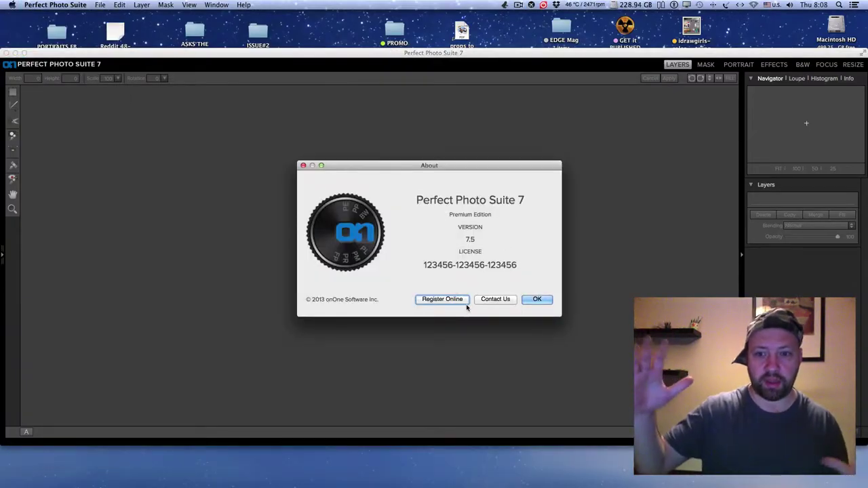
{"action": "left_click", "coordinate": [536, 299]}
Step: Open PAGE 2 ALL.psd from the PAGE 2 folder in Perfect Photo Suite 7 and enlarge the program window
{"action": "left_click_drag", "start_coordinate": [425, 52], "coordinate": [440, 106]}
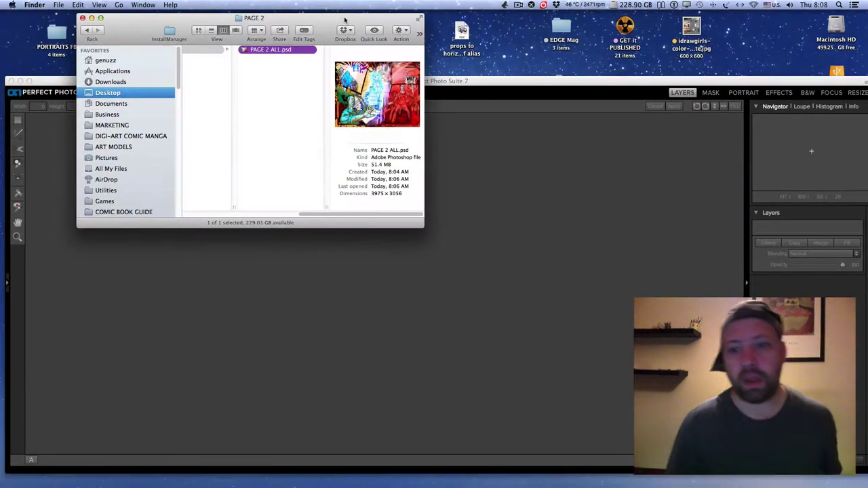
{"action": "left_click_drag", "start_coordinate": [271, 50], "coordinate": [511, 248]}
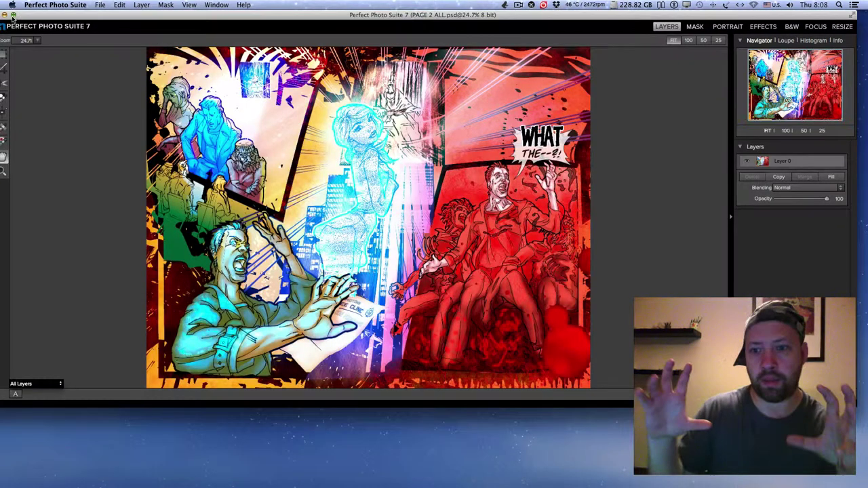
{"action": "left_click", "coordinate": [13, 15]}
Step: Review the spread's pixel dimensions and document size in the Resize module, leave it without resizing and save the file
{"action": "left_click", "coordinate": [854, 28]}
{"action": "left_click", "coordinate": [852, 28]}
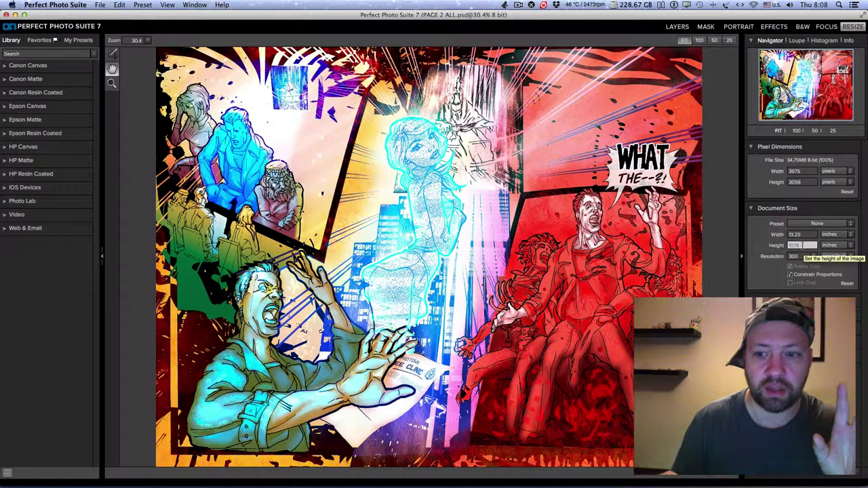
{"action": "left_click", "coordinate": [848, 477]}
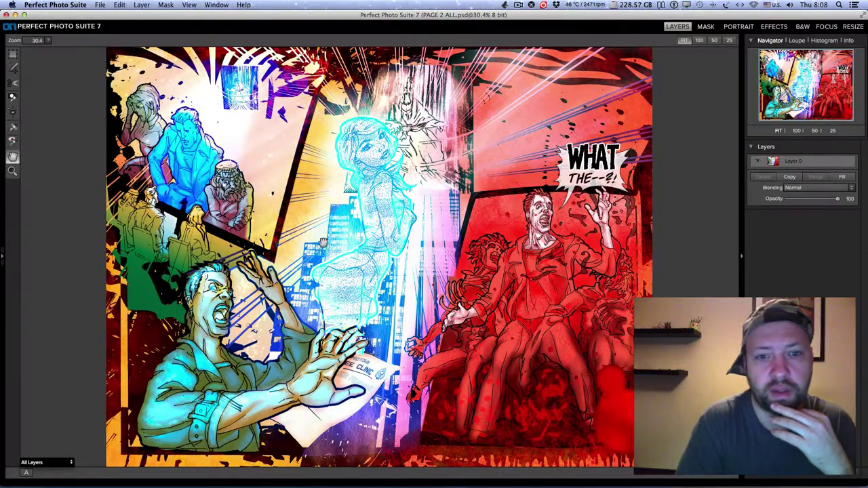
{"action": "key", "text": "super+s"}
{"action": "left_click", "coordinate": [517, 5]}
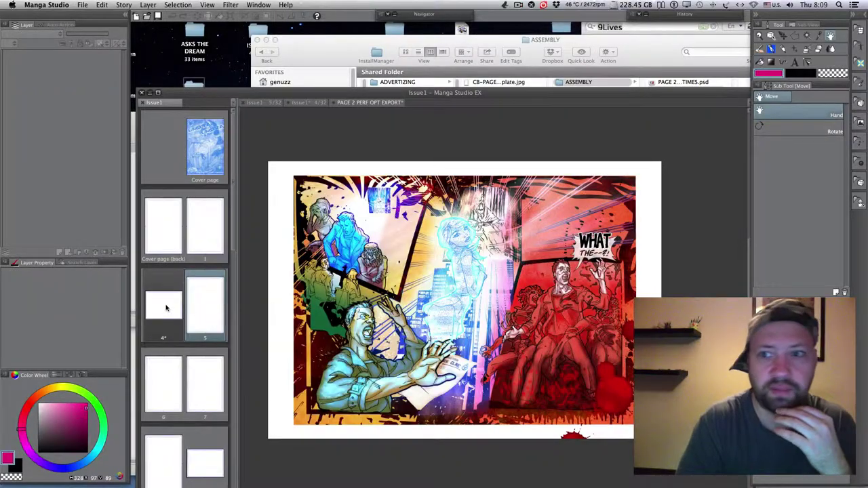
Step: In Manga Studio EX, open the page 4 spread of Issue1 and close the PAGE 2 PERF OPT EXPORT document
{"action": "double_click", "coordinate": [165, 308]}
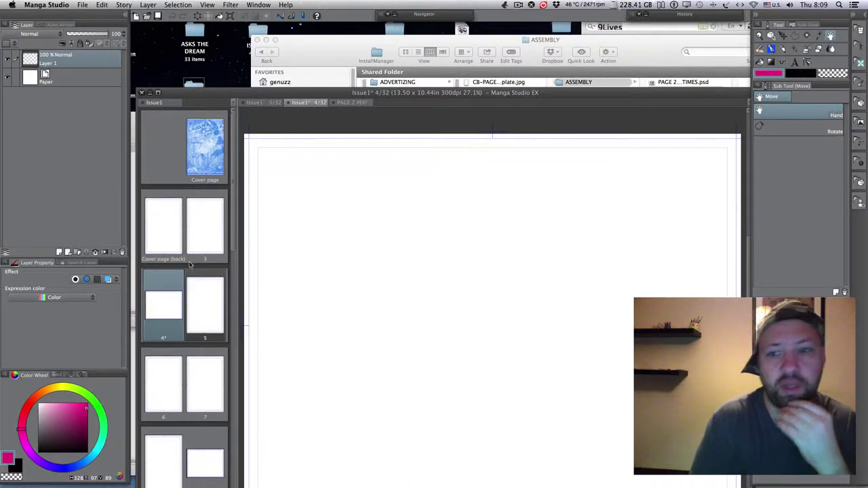
{"action": "left_click", "coordinate": [352, 101]}
{"action": "left_click", "coordinate": [334, 102]}
{"action": "left_click", "coordinate": [427, 190]}
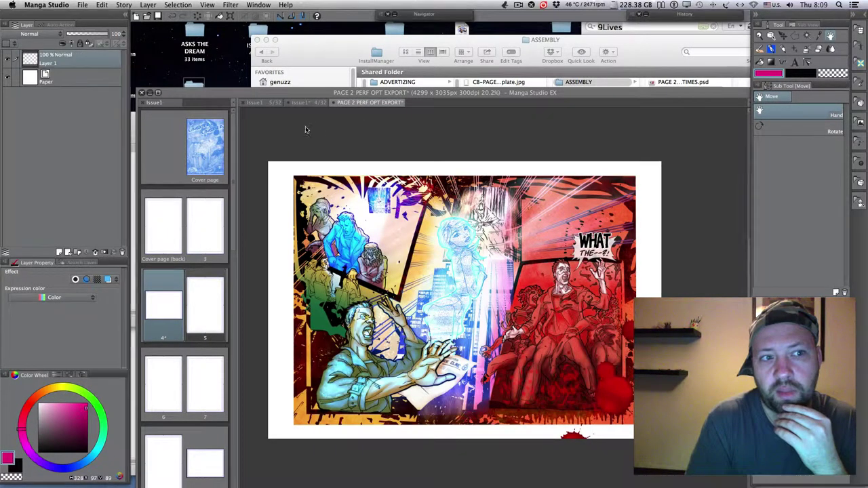
{"action": "left_click", "coordinate": [266, 105]}
{"action": "left_click", "coordinate": [305, 103]}
{"action": "left_click_drag", "start_coordinate": [330, 92], "coordinate": [320, 93]}
Step: Import PAGE 2 ALL from the ASSEMBLY folder in PUBLISHING into the page 4 spread with Pattern from Image
{"action": "left_click", "coordinate": [82, 5]}
{"action": "mouse_move", "coordinate": [95, 96]}
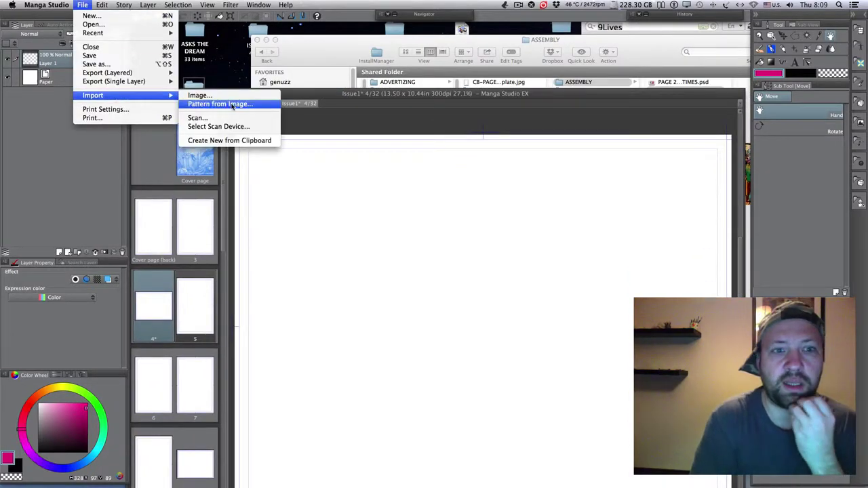
{"action": "left_click", "coordinate": [234, 103]}
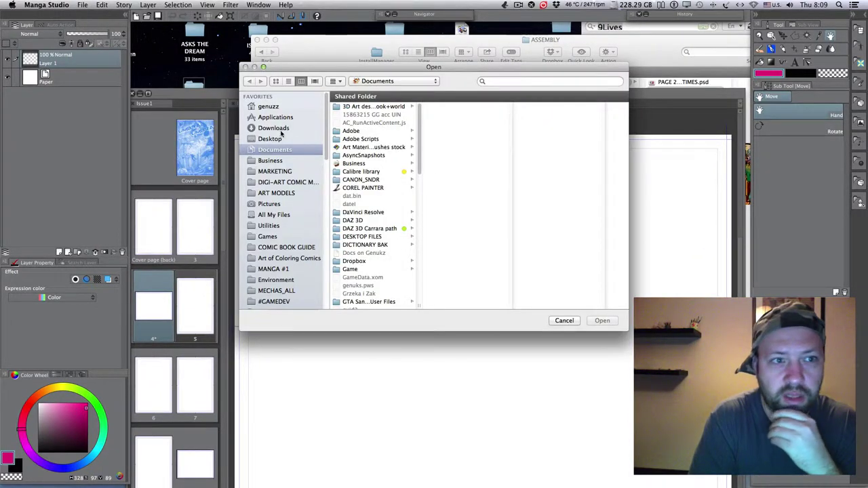
{"action": "scroll", "coordinate": [391, 231], "scroll_direction": "down", "scroll_amount": 5}
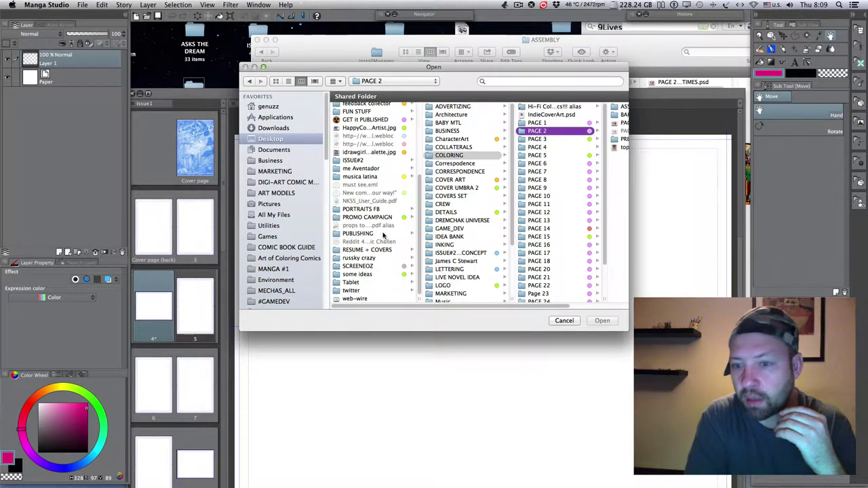
{"action": "left_click", "coordinate": [382, 235]}
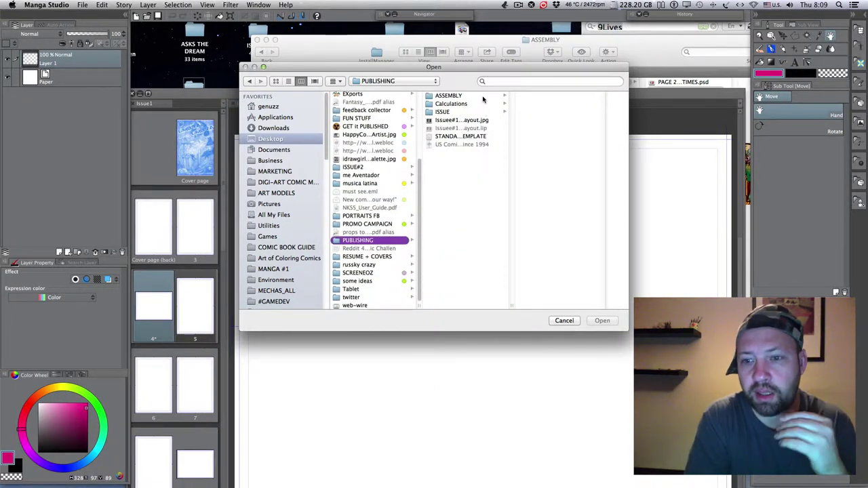
{"action": "left_click", "coordinate": [483, 98]}
{"action": "left_click", "coordinate": [532, 96]}
{"action": "left_click", "coordinate": [582, 97]}
{"action": "left_click", "coordinate": [601, 320]}
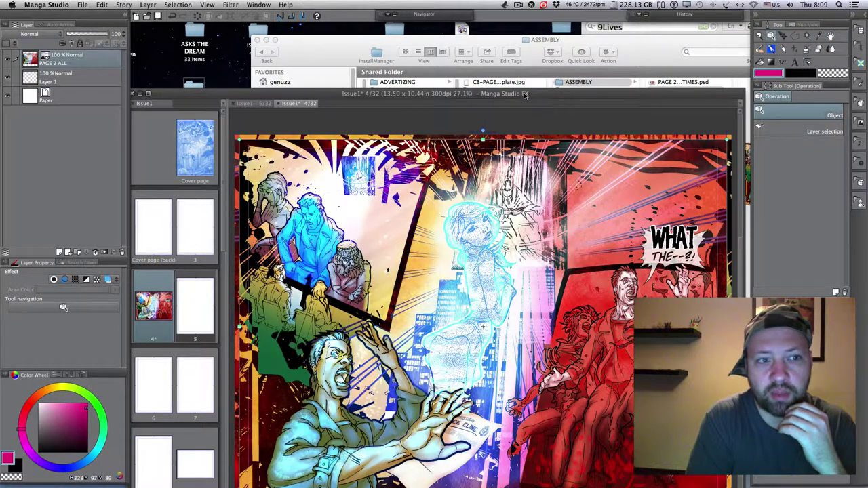
Step: Enlarge the Issue1 window and save all of its changed pages together
{"action": "double_click", "coordinate": [524, 94]}
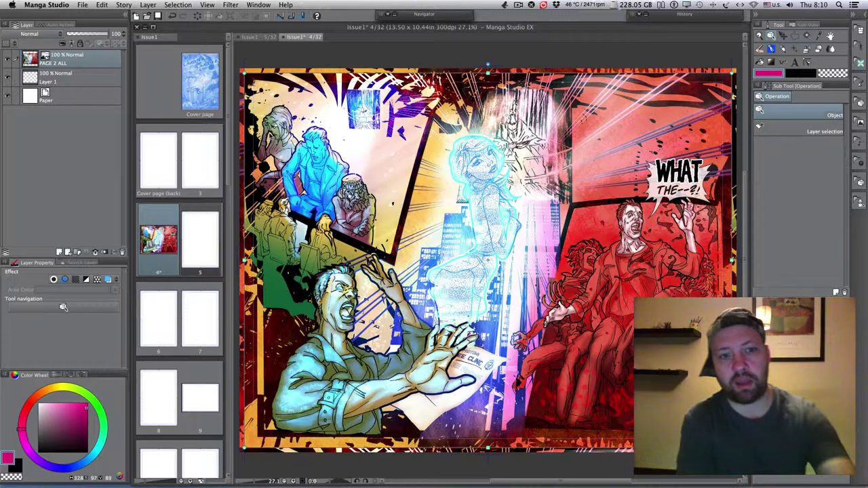
{"action": "left_click", "coordinate": [200, 241]}
{"action": "key", "text": "super+s"}
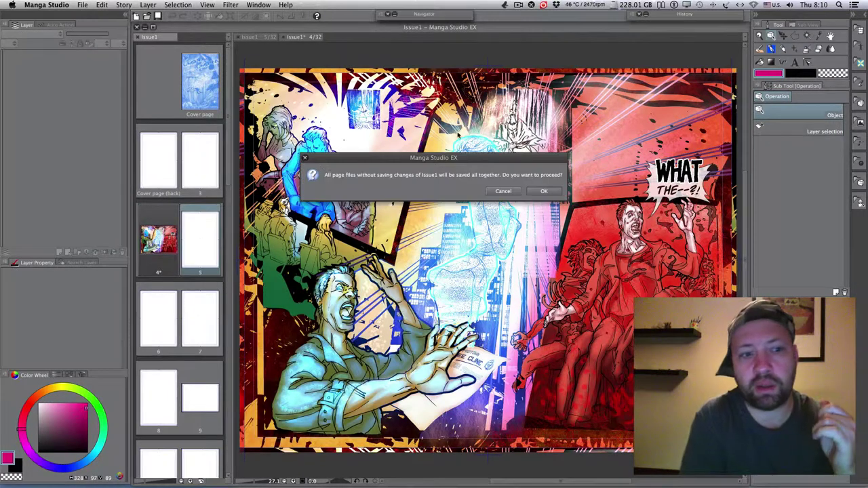
{"action": "left_click", "coordinate": [539, 192]}
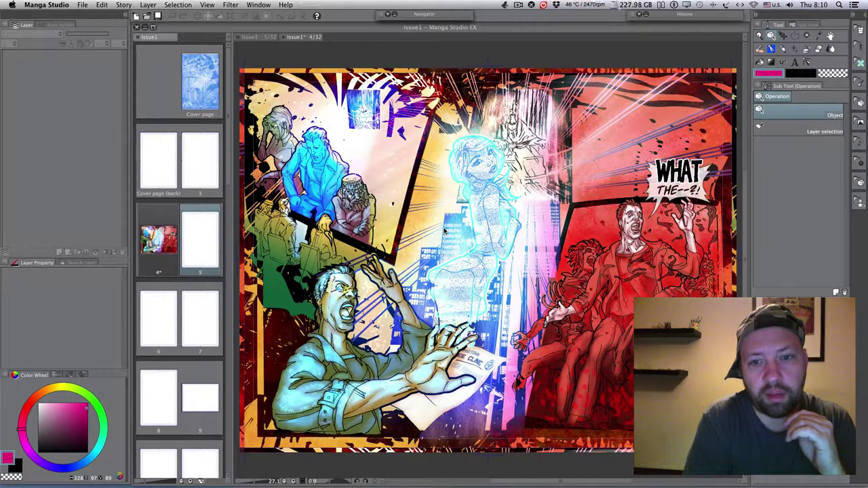
{"action": "left_click", "coordinate": [526, 8]}
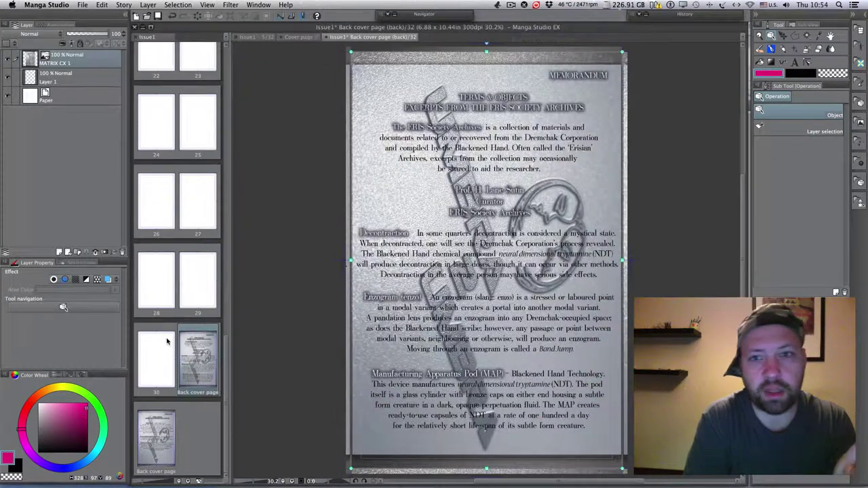
Step: Return to the start of the Issue1 page list and open the page 4 spread and the cover page for review
{"action": "left_click_drag", "start_coordinate": [226, 357], "coordinate": [227, 102]}
{"action": "left_click", "coordinate": [163, 227]}
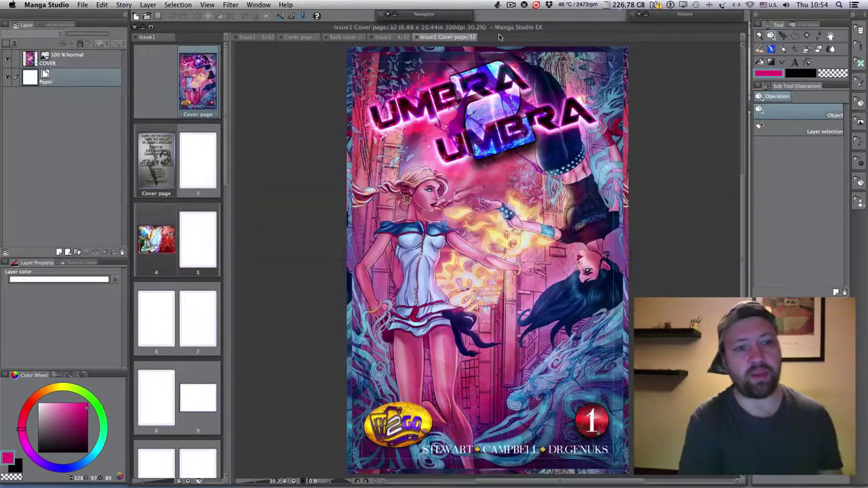
{"action": "left_click", "coordinate": [511, 5]}
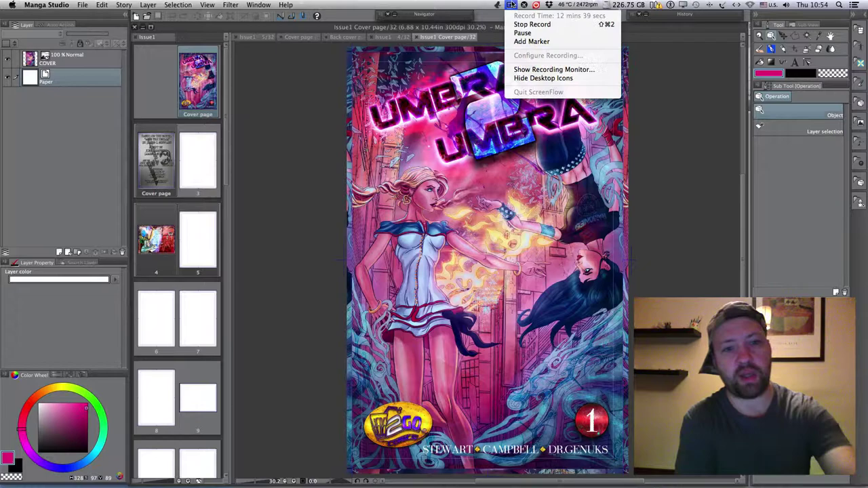
{"action": "left_click", "coordinate": [535, 32]}
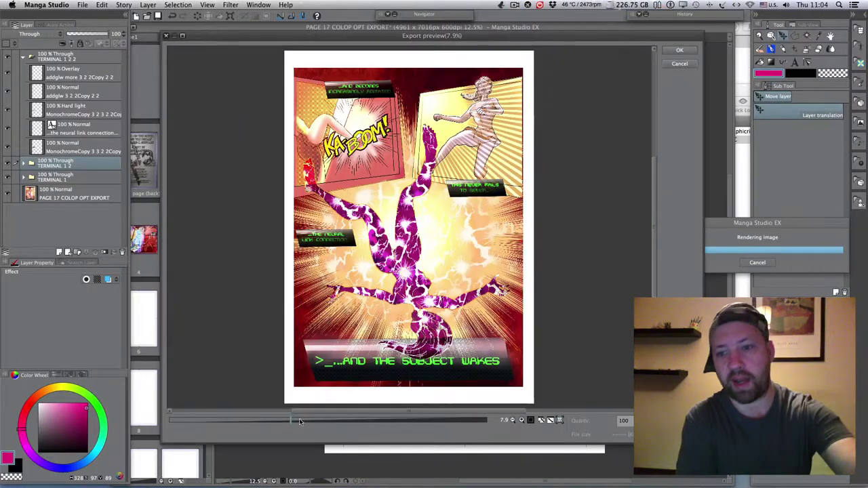
Step: Inspect the lettered PAGE 17 artwork in the export preview at 19.8% zoom and accept the export
{"action": "left_click_drag", "start_coordinate": [300, 419], "coordinate": [320, 419]}
{"action": "left_click_drag", "start_coordinate": [359, 80], "coordinate": [352, 130]}
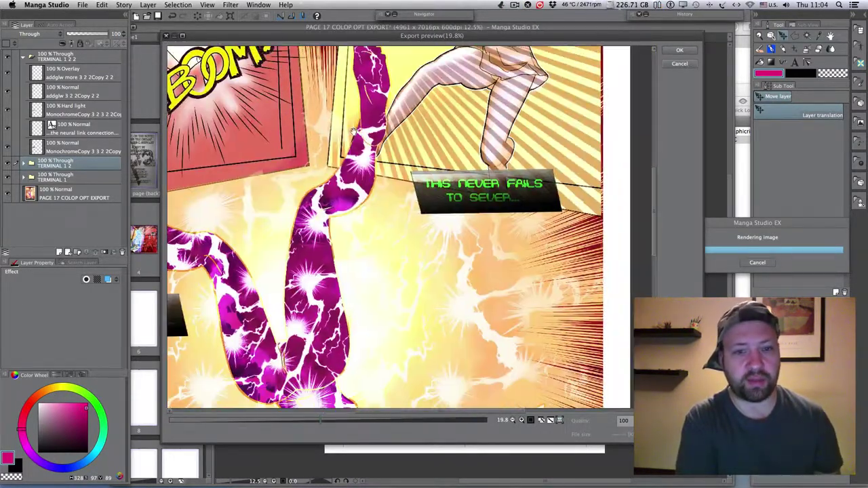
{"action": "left_click_drag", "start_coordinate": [529, 198], "coordinate": [665, 272]}
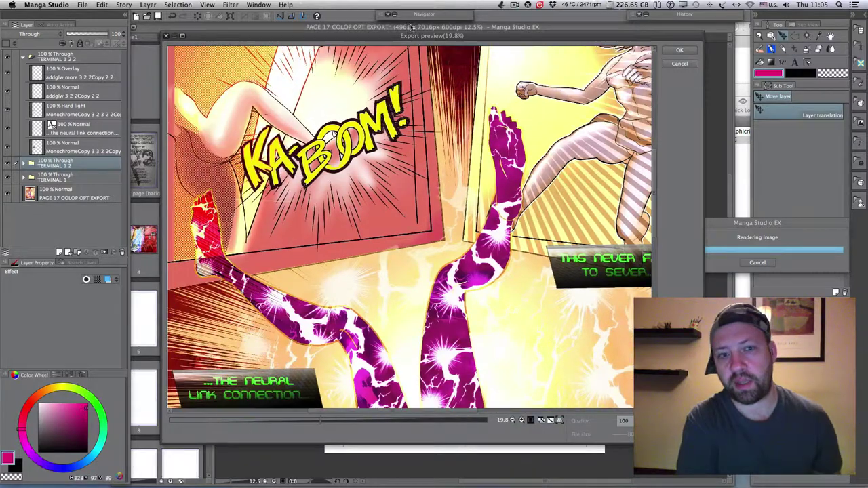
{"action": "left_click", "coordinate": [680, 52]}
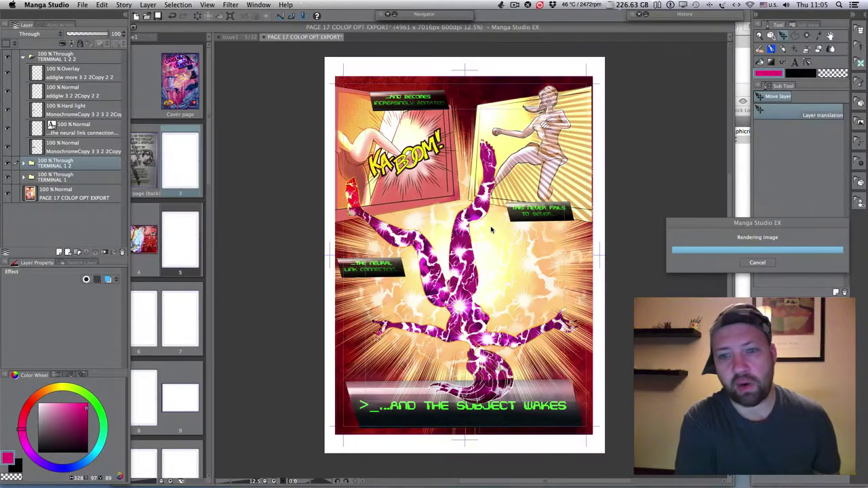
Step: In Finder, open the SSEMBLY folder inside PAGE 17 and select the exported PAGE 17.psd
{"action": "left_click_drag", "start_coordinate": [509, 27], "coordinate": [498, 197]}
{"action": "left_click", "coordinate": [381, 112]}
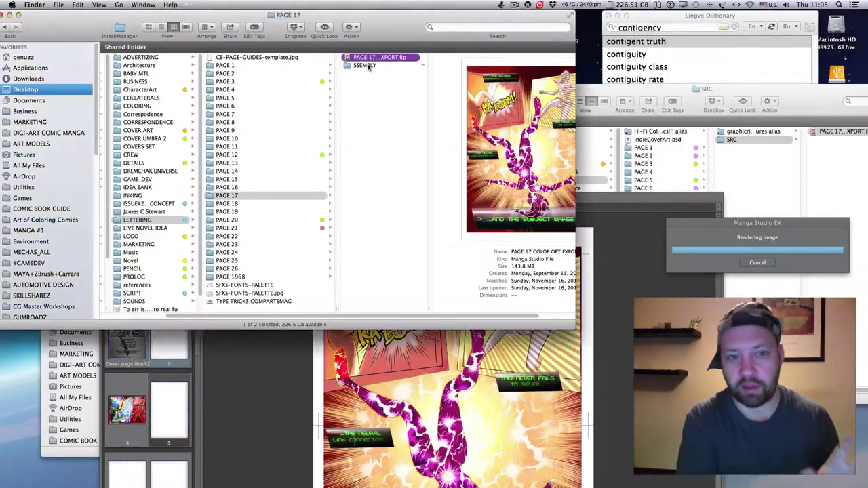
{"action": "left_click", "coordinate": [366, 66]}
{"action": "left_click", "coordinate": [458, 59]}
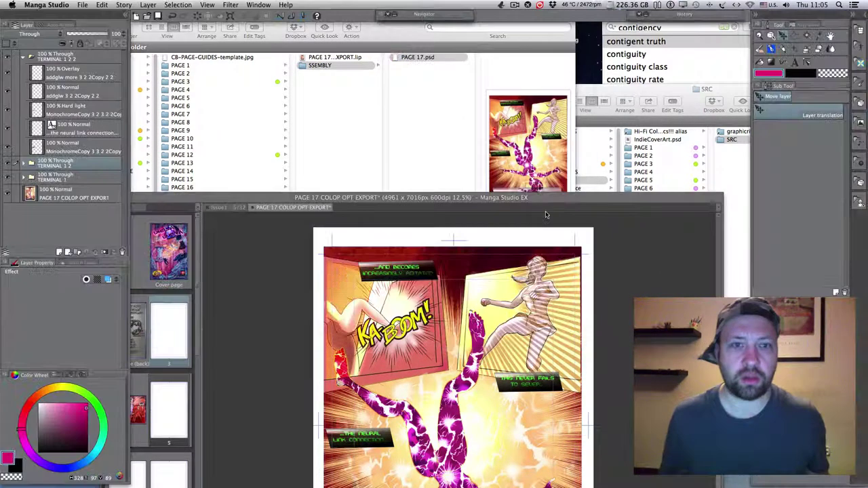
{"action": "left_click", "coordinate": [426, 117]}
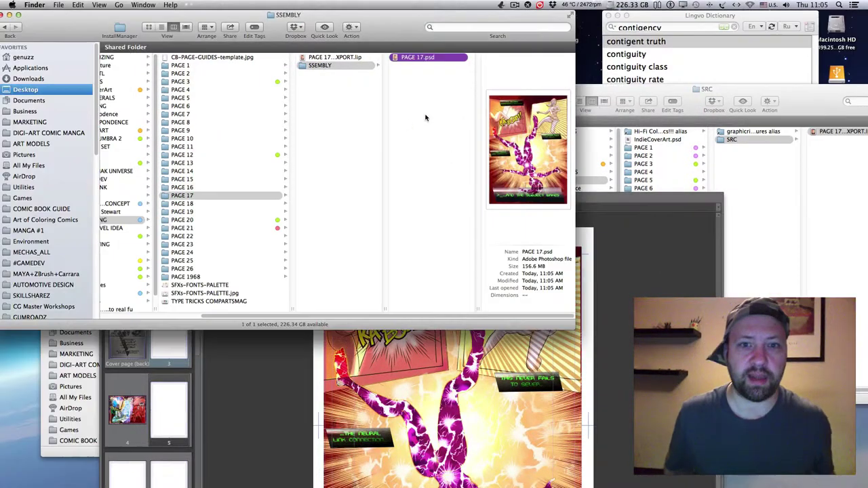
Step: Back in Manga Studio EX, close the PAGE 17 COLOP OPT EXPORT document
{"action": "left_click", "coordinate": [615, 206]}
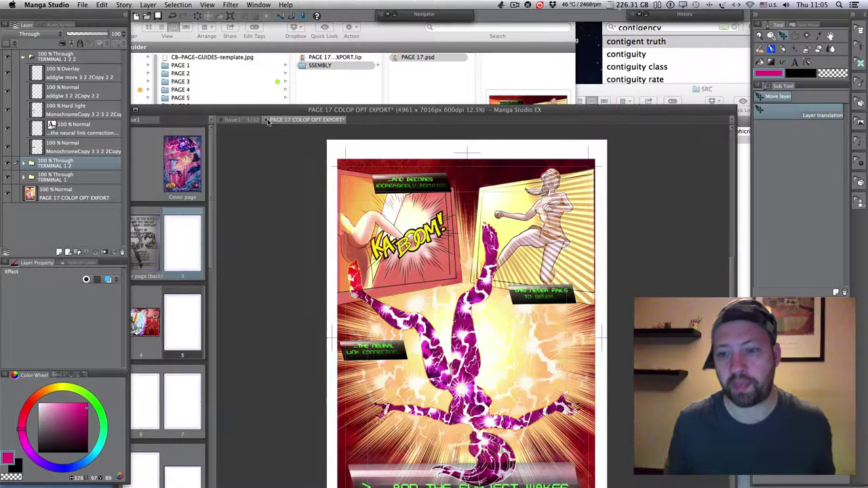
{"action": "left_click", "coordinate": [267, 119]}
{"action": "left_click", "coordinate": [431, 190]}
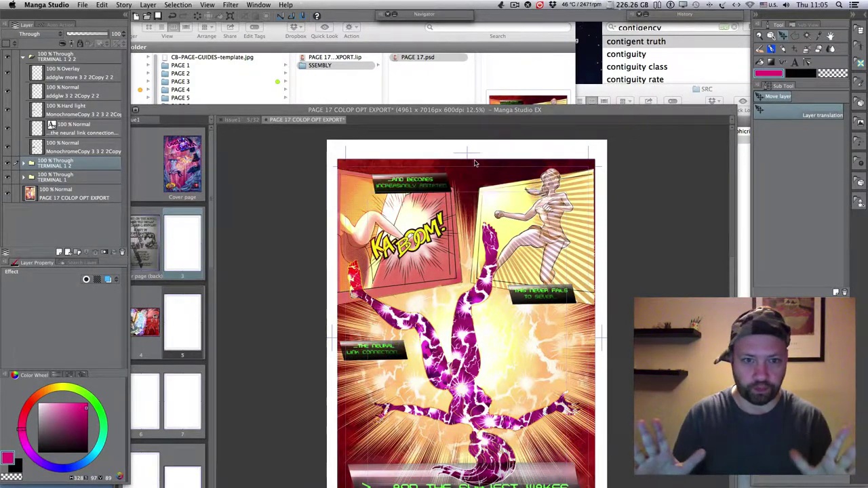
Step: Switch to the Finder window that shows the COVER UMBRA 2 folder
{"action": "left_click", "coordinate": [427, 87]}
{"action": "key", "text": "ctrl+Up"}
{"action": "left_click", "coordinate": [364, 32]}
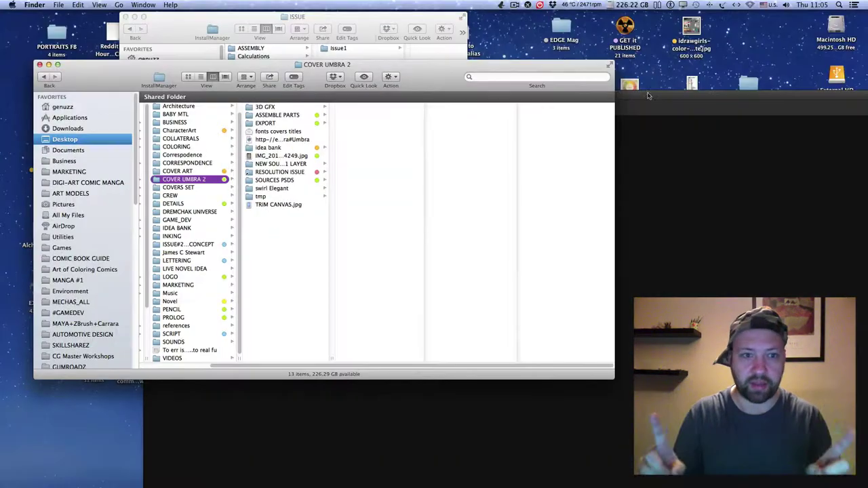
Step: In Finder, browse the COLORING folder's PAGE 17 subfolder and view the contents of its SRC folder
{"action": "left_click", "coordinate": [349, 66]}
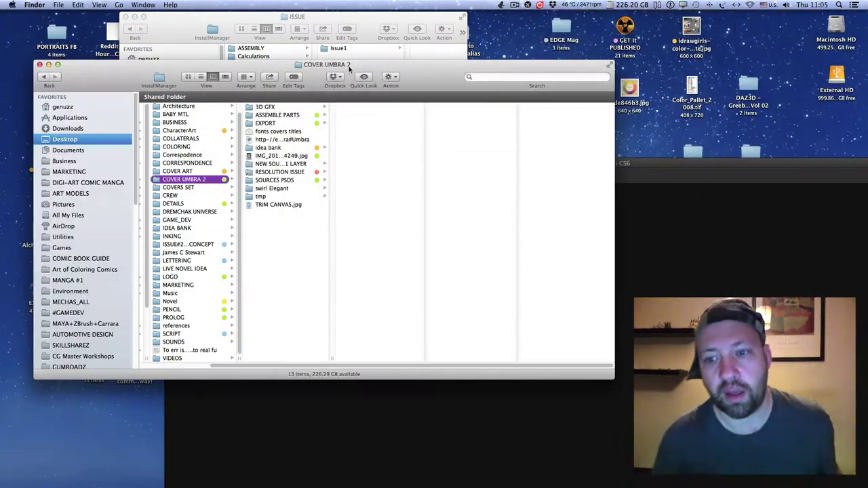
{"action": "left_click", "coordinate": [189, 147]}
{"action": "left_click", "coordinate": [292, 253]}
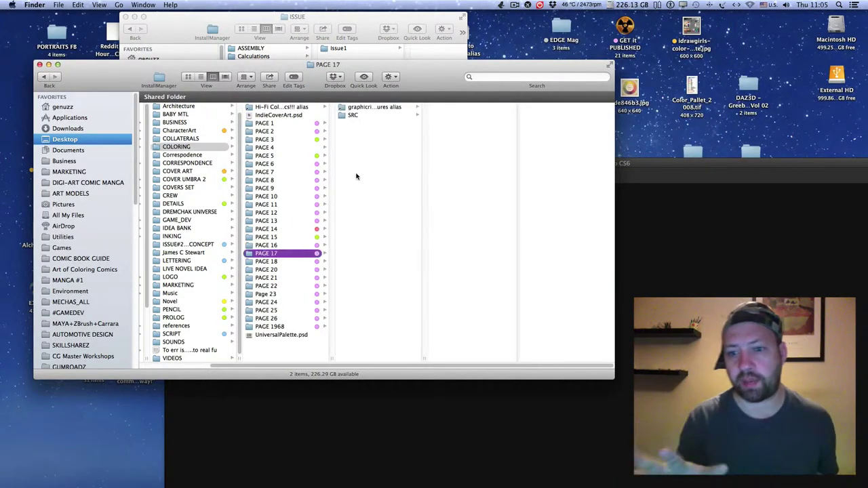
{"action": "left_click", "coordinate": [366, 116]}
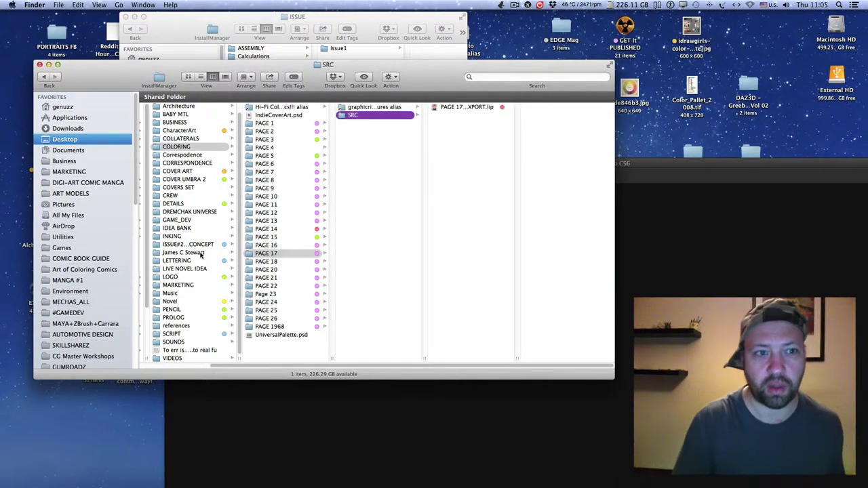
Step: Locate PAGE 17.psd in the SSEMBLY folder under LETTERING, PAGE 17, and open it in Photoshop CS6
{"action": "left_click", "coordinate": [192, 267]}
{"action": "left_click", "coordinate": [183, 261]}
{"action": "left_click", "coordinate": [298, 245]}
{"action": "left_click", "coordinate": [380, 107]}
{"action": "left_click", "coordinate": [389, 115]}
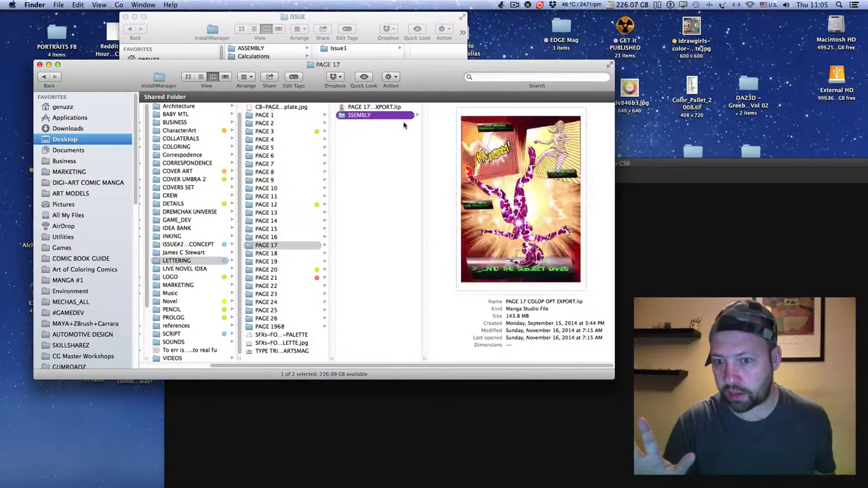
{"action": "left_click", "coordinate": [495, 108]}
{"action": "double_click", "coordinate": [484, 109]}
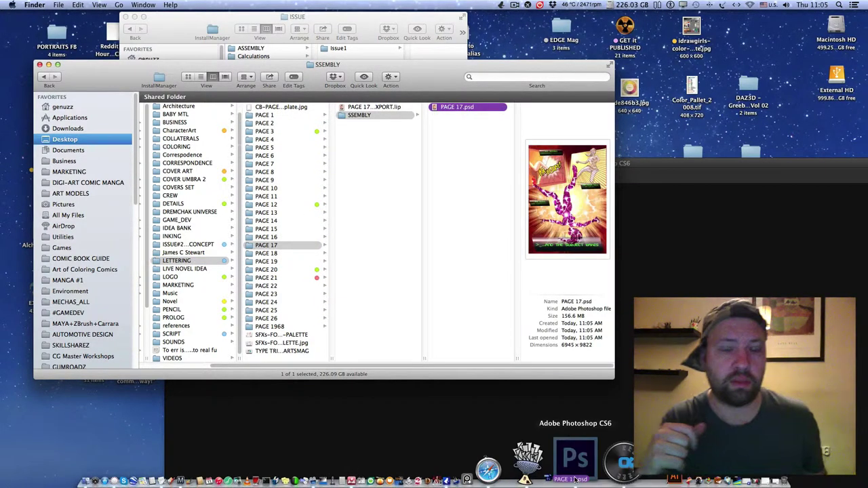
{"action": "left_click_drag", "start_coordinate": [519, 162], "coordinate": [400, 24]}
{"action": "left_click", "coordinate": [514, 5]}
{"action": "left_click", "coordinate": [526, 34]}
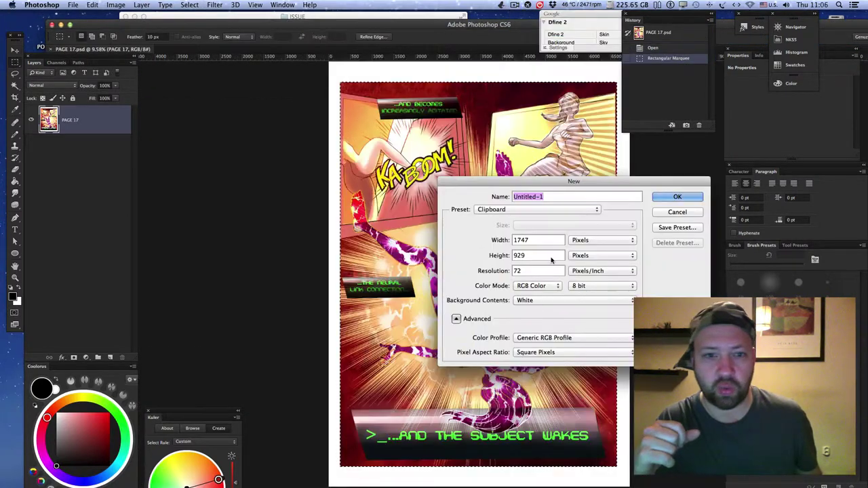
Step: Create a new document with the "6.625 in X 10.187 in CX REG" preset at 300 pixels/inch in RGB color
{"action": "left_click", "coordinate": [557, 208]}
{"action": "left_click", "coordinate": [563, 294]}
{"action": "key", "text": "Return"}
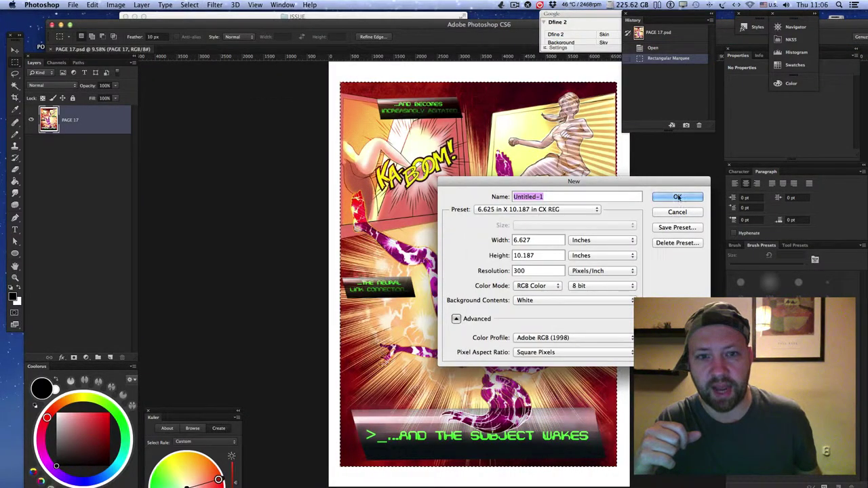
{"action": "left_click", "coordinate": [92, 5]}
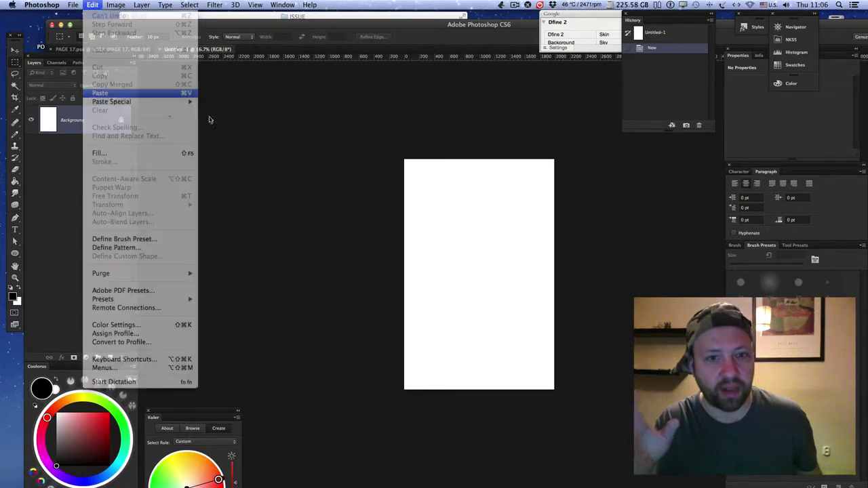
{"action": "left_click", "coordinate": [107, 88]}
{"action": "left_click", "coordinate": [532, 270]}
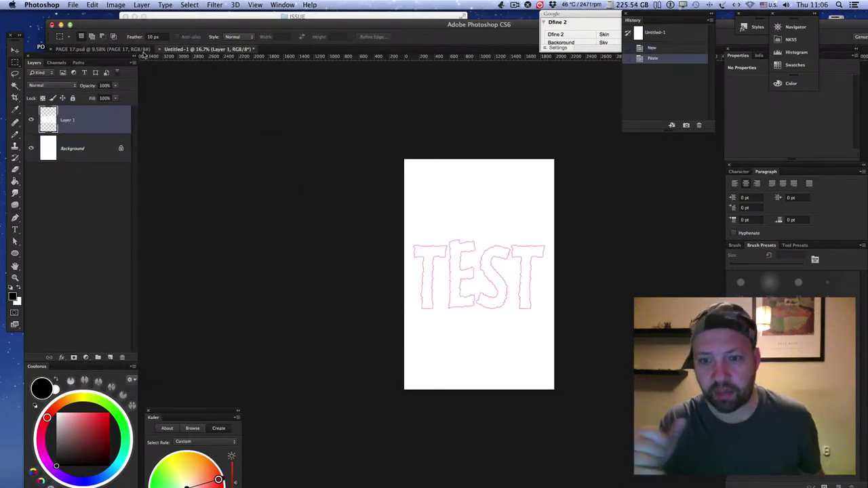
{"action": "left_click", "coordinate": [122, 356]}
{"action": "left_click", "coordinate": [500, 170]}
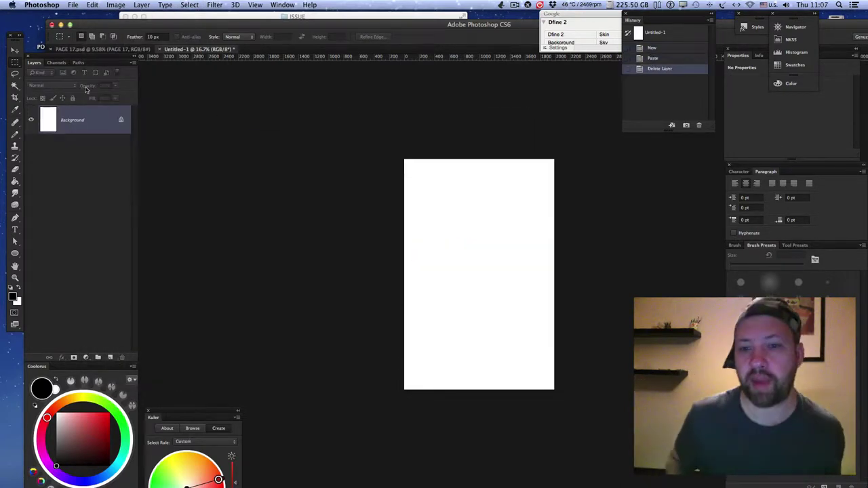
Step: Copy the selected artwork from PAGE 17.psd and paste it as a new layer in the Untitled-1 document
{"action": "left_click", "coordinate": [102, 49]}
{"action": "left_click", "coordinate": [93, 5]}
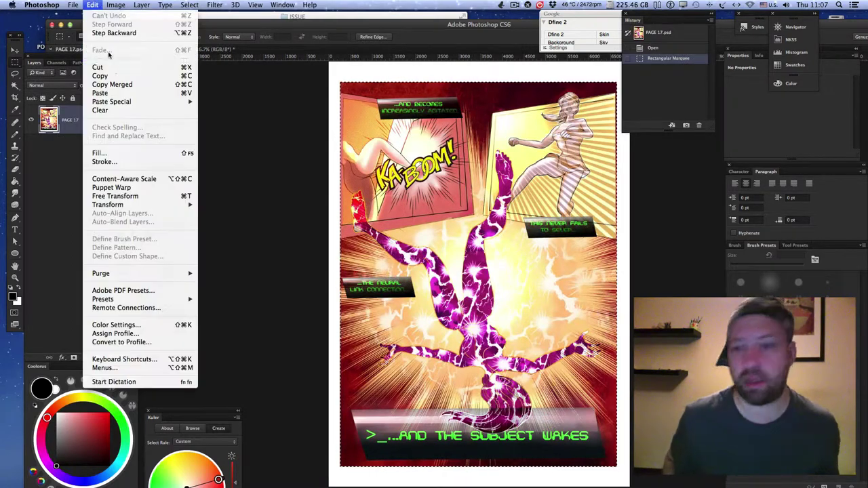
{"action": "left_click", "coordinate": [102, 75]}
{"action": "left_click", "coordinate": [194, 48]}
{"action": "left_click", "coordinate": [92, 4]}
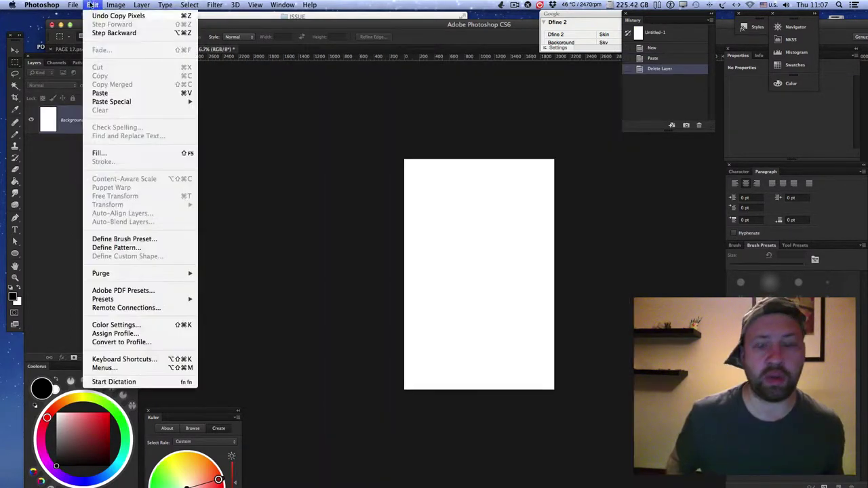
{"action": "left_click", "coordinate": [107, 89]}
{"action": "scroll", "coordinate": [521, 275], "scroll_direction": "down", "scroll_amount": 3}
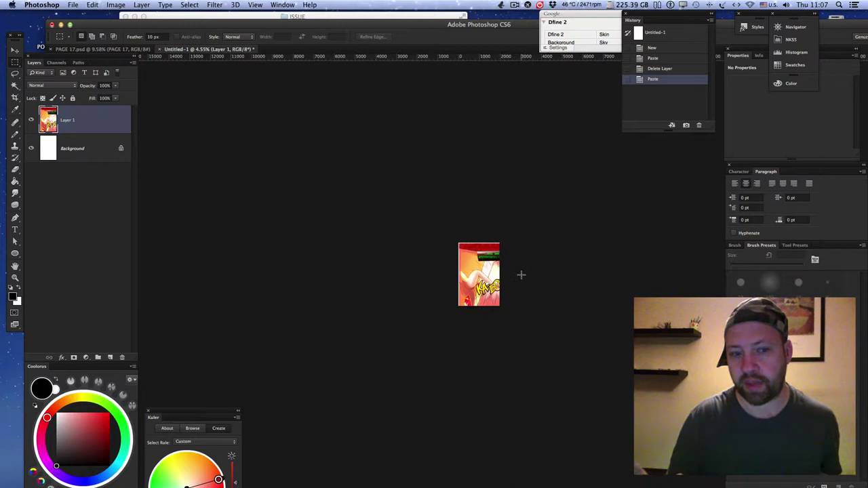
Step: Free Transform the pasted artwork on Layer 1, scaling it down to about 40.6% from its lower corner toward the canvas size
{"action": "left_click", "coordinate": [92, 5]}
{"action": "left_click", "coordinate": [112, 199]}
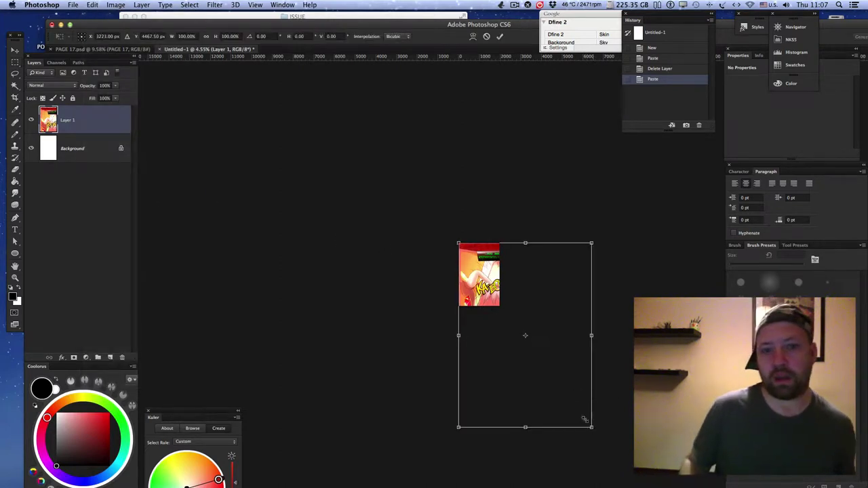
{"action": "left_click_drag", "start_coordinate": [584, 420], "coordinate": [505, 310]}
{"action": "key", "text": "super+equal"}
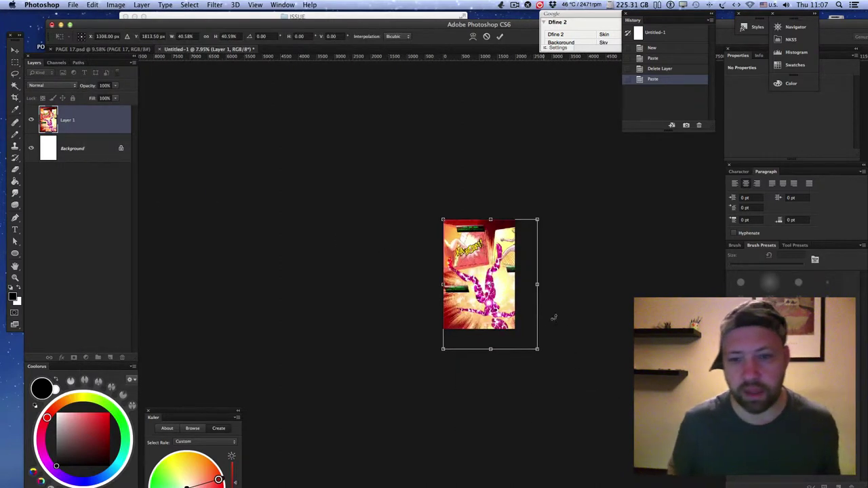
{"action": "scroll", "coordinate": [554, 318], "scroll_direction": "up", "scroll_amount": 6}
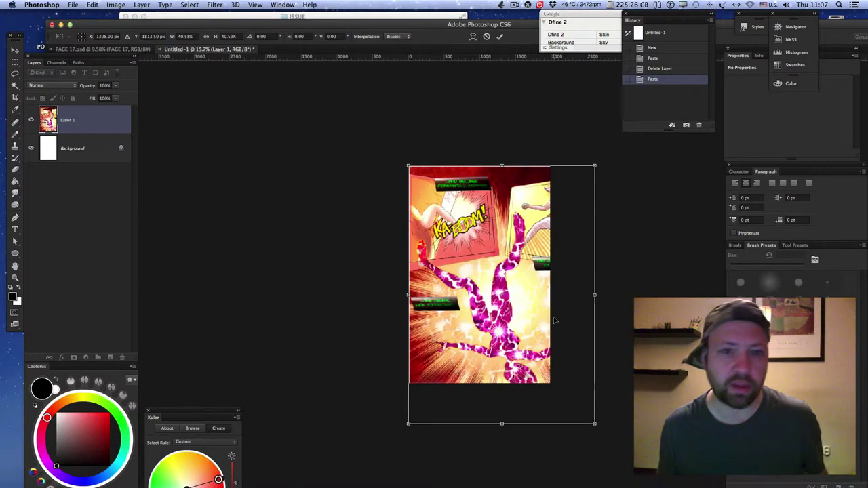
{"action": "key", "text": "super+equal"}
{"action": "left_click", "coordinate": [507, 5]}
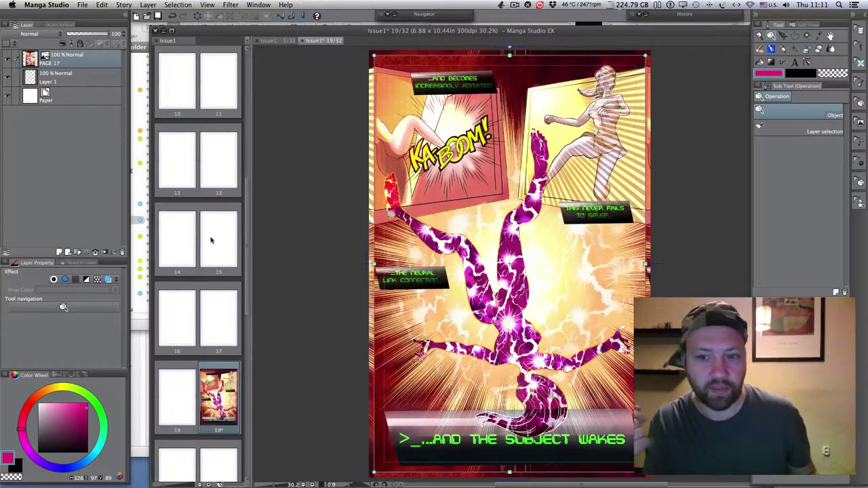
{"action": "left_click_drag", "start_coordinate": [248, 240], "coordinate": [249, 195]}
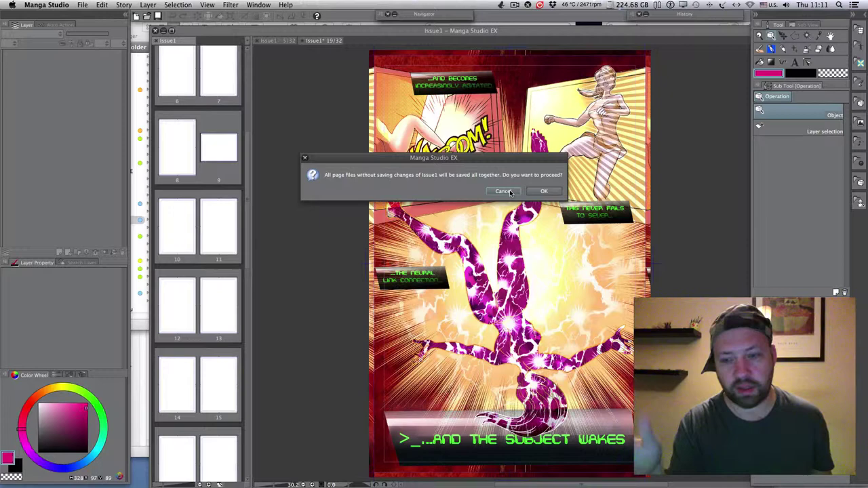
{"action": "left_click", "coordinate": [503, 191]}
{"action": "left_click", "coordinate": [539, 4]}
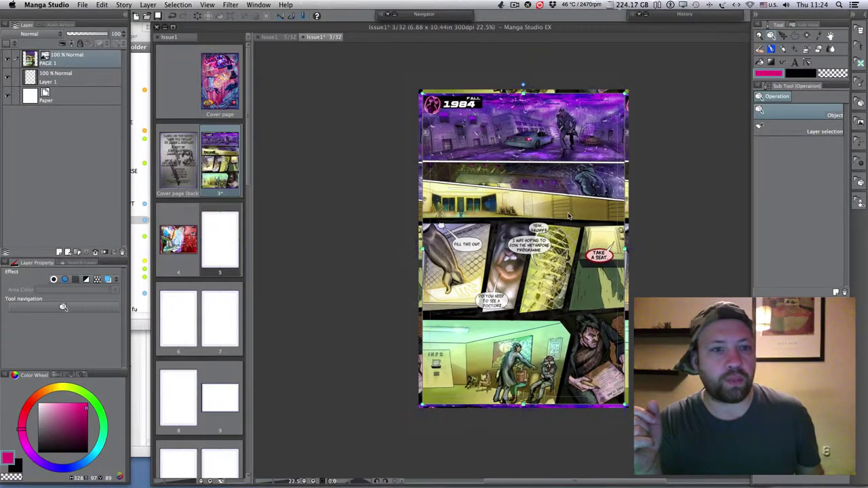
Step: Examine the lettered PAGE 1 artwork on page 3 of Issue1 up close, panel by panel
{"action": "scroll", "coordinate": [544, 212], "scroll_direction": "up", "scroll_amount": 4}
{"action": "scroll", "coordinate": [543, 212], "scroll_direction": "up", "scroll_amount": 3}
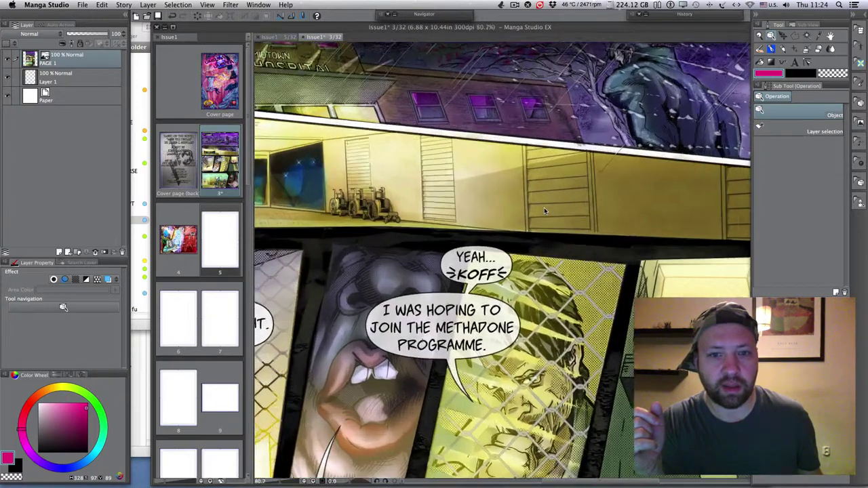
{"action": "scroll", "coordinate": [544, 211], "scroll_direction": "down", "scroll_amount": 3}
{"action": "key", "text": "space"}
{"action": "left_click_drag", "start_coordinate": [437, 108], "coordinate": [495, 249]}
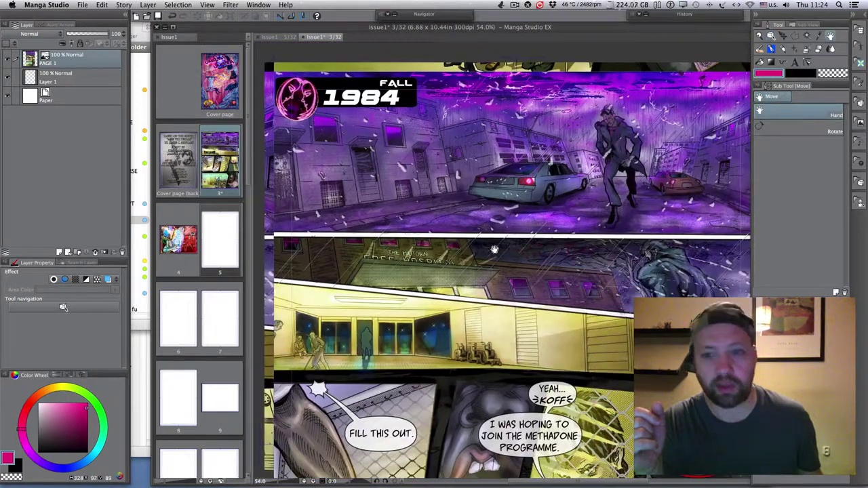
{"action": "left_click_drag", "start_coordinate": [602, 157], "coordinate": [541, 154]}
{"action": "left_click_drag", "start_coordinate": [361, 181], "coordinate": [428, 181]}
{"action": "left_click_drag", "start_coordinate": [435, 223], "coordinate": [463, 178]}
{"action": "left_click_drag", "start_coordinate": [522, 217], "coordinate": [474, 145]}
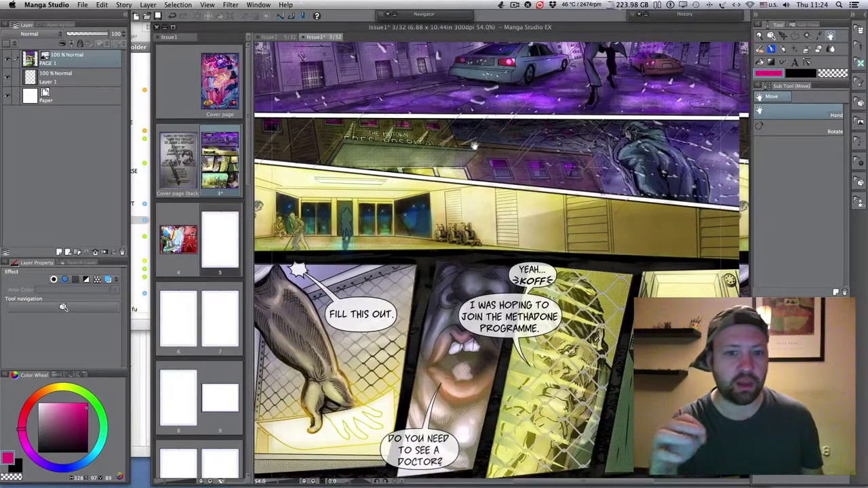
{"action": "left_click_drag", "start_coordinate": [505, 256], "coordinate": [486, 137]}
{"action": "left_click_drag", "start_coordinate": [541, 311], "coordinate": [502, 190]}
{"action": "left_click_drag", "start_coordinate": [441, 256], "coordinate": [511, 265]}
{"action": "scroll", "coordinate": [512, 265], "scroll_direction": "up", "scroll_amount": 2}
{"action": "scroll", "coordinate": [418, 165], "scroll_direction": "right", "scroll_amount": 1}
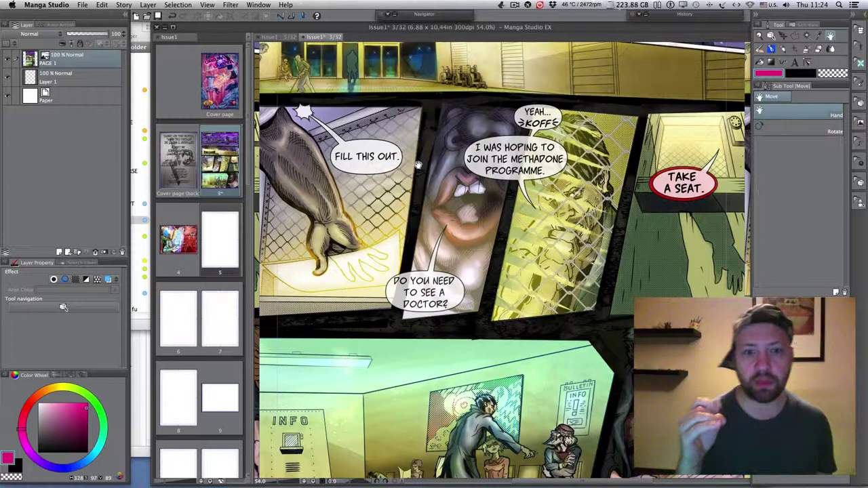
Step: Confirm the PSD export of PAGE 5 COLOP at 100% scale in RGB color with Prefer quality rasterizing
{"action": "left_click", "coordinate": [514, 5]}
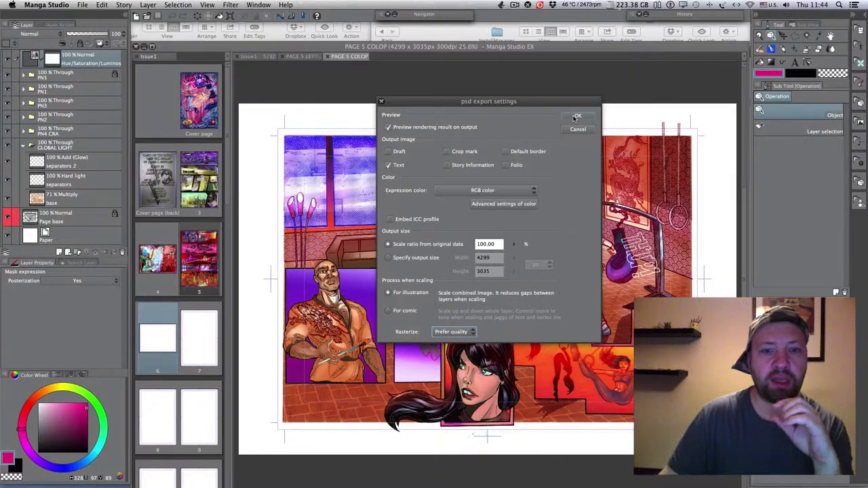
{"action": "left_click", "coordinate": [577, 116]}
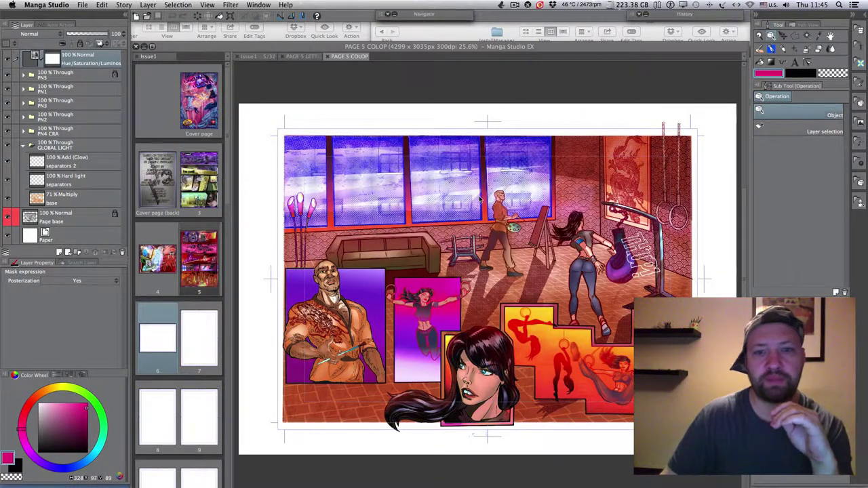
{"action": "left_click", "coordinate": [514, 5]}
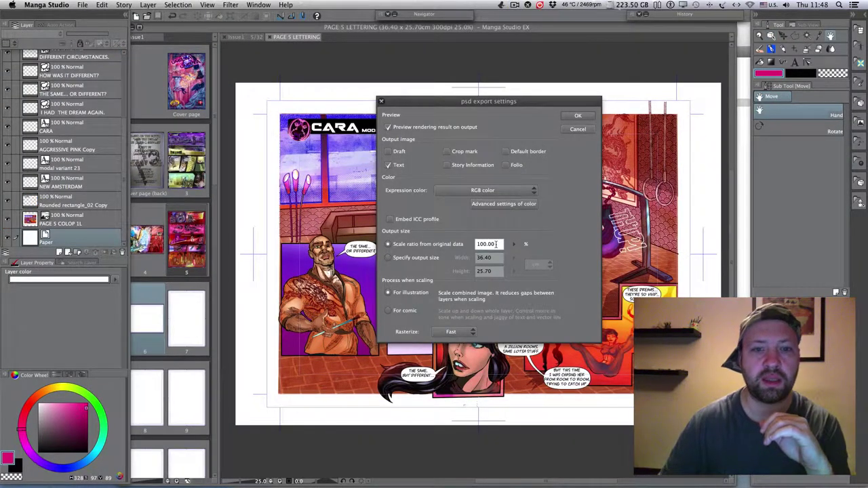
Step: For the PAGE 5 LETTERING PSD export, set the output size unit to inches, return to the 140% scale ratio from original data, and confirm
{"action": "left_click", "coordinate": [387, 258]}
{"action": "left_click", "coordinate": [540, 265]}
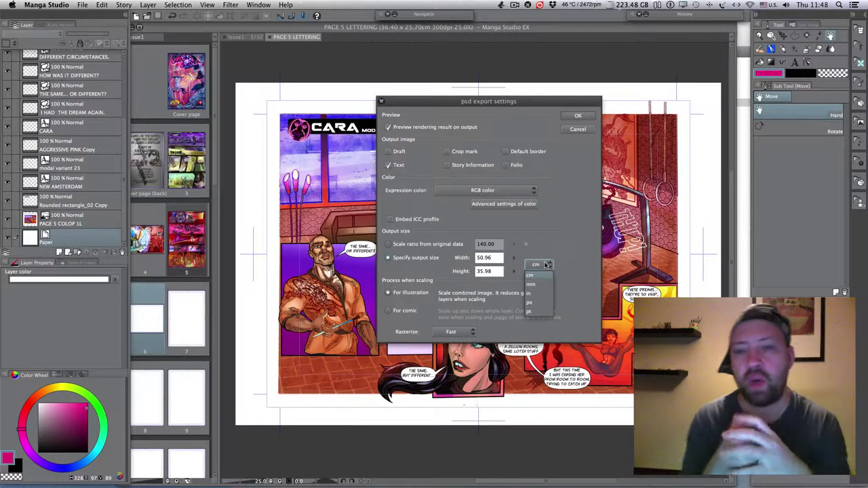
{"action": "left_click", "coordinate": [536, 290]}
{"action": "left_click", "coordinate": [410, 249]}
{"action": "left_click", "coordinate": [578, 116]}
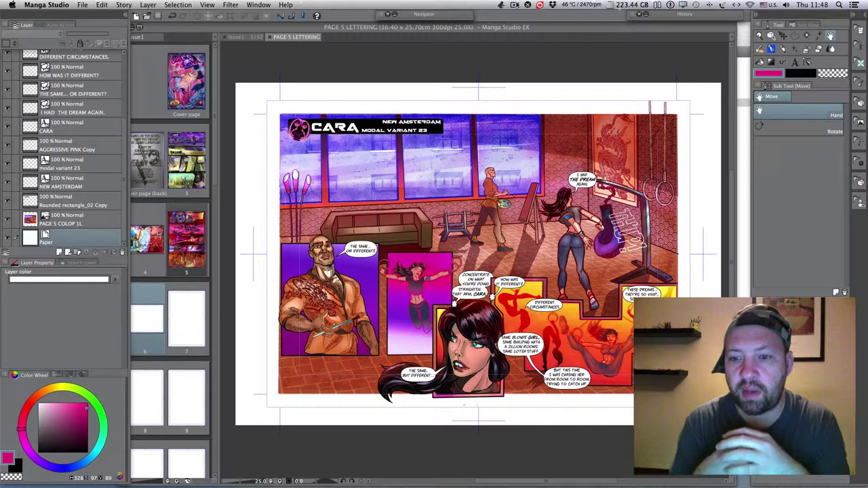
{"action": "left_click", "coordinate": [514, 4]}
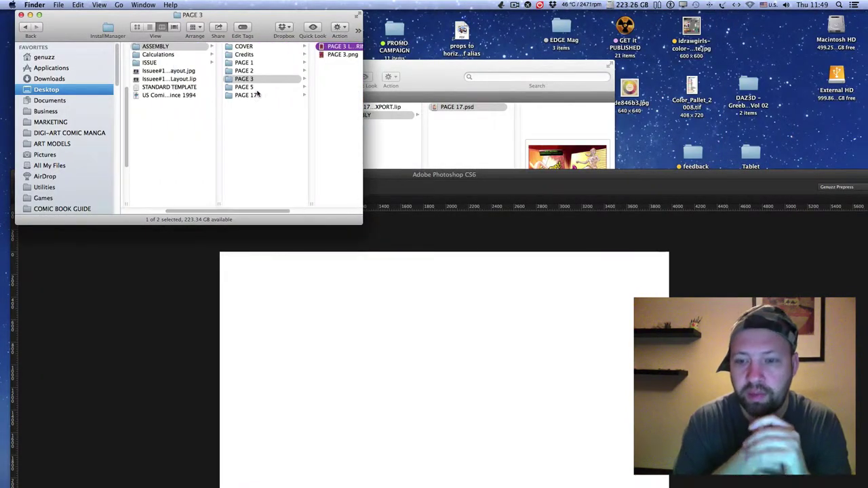
Step: In Finder, open the PAGE 5 folder inside ASSEMBLY and send its page file to Photoshop
{"action": "left_click", "coordinate": [244, 87]}
{"action": "left_click", "coordinate": [223, 45]}
{"action": "left_click_drag", "start_coordinate": [209, 47], "coordinate": [550, 461]}
{"action": "left_click", "coordinate": [514, 4]}
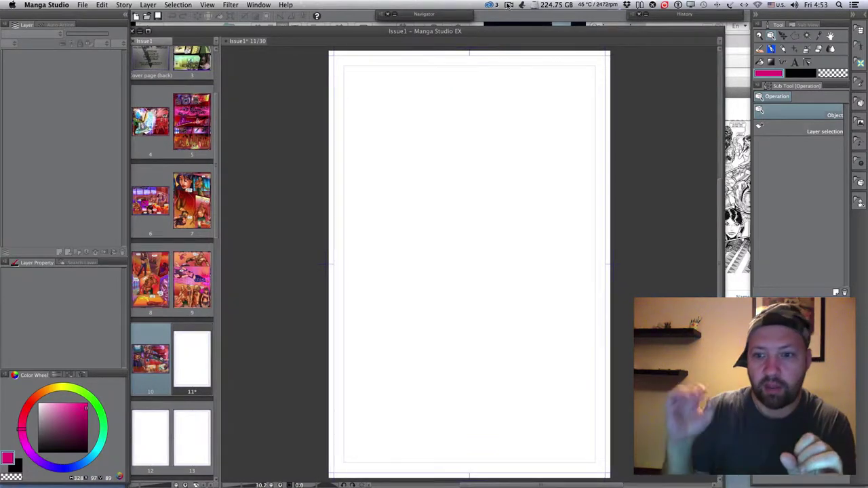
Step: Confirm the PNG export of PAGE 14 LETTERING at 140% scale in RGB color, processed for comic with Prefer quality rasterizing
{"action": "left_click", "coordinate": [509, 4]}
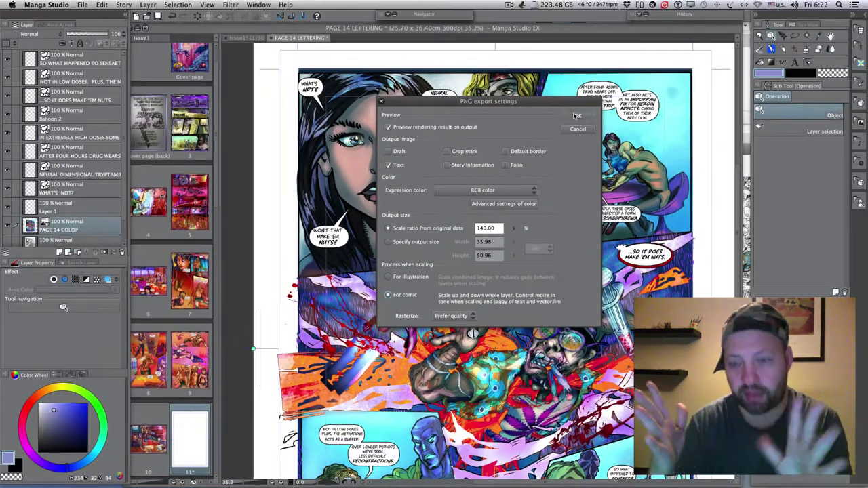
{"action": "left_click", "coordinate": [576, 116]}
{"action": "left_click", "coordinate": [508, 5]}
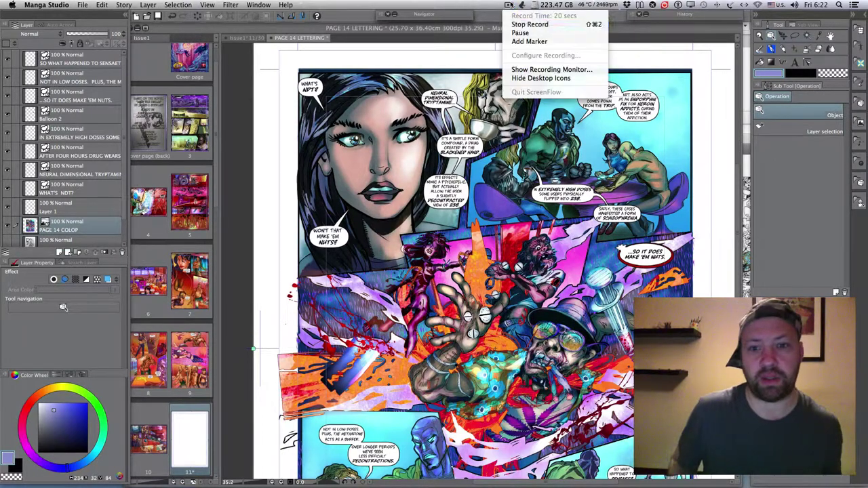
{"action": "left_click", "coordinate": [520, 33]}
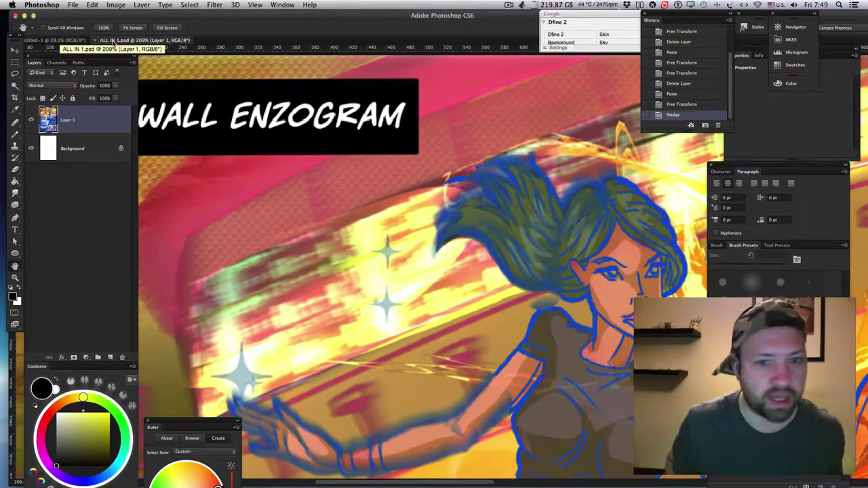
Step: In Photoshop, examine the character's hair and the surrounding line quality in ALL IN 1.psd up close
{"action": "scroll", "coordinate": [466, 206], "scroll_direction": "up", "scroll_amount": 5}
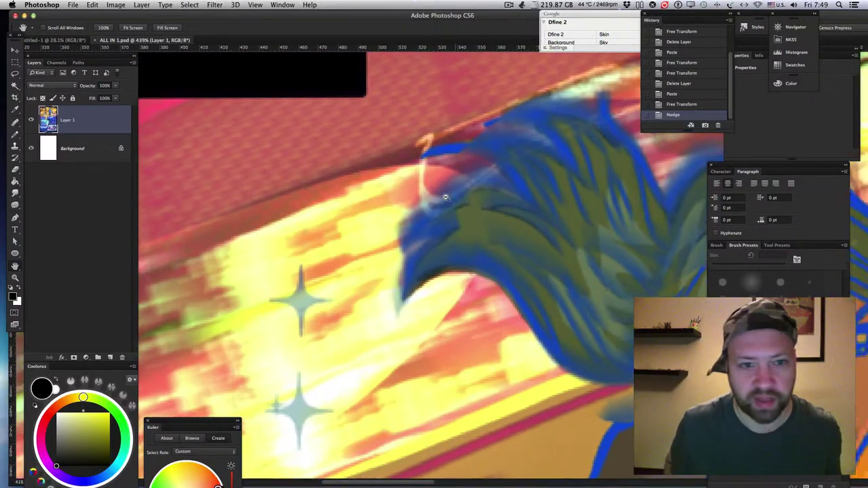
{"action": "scroll", "coordinate": [463, 216], "scroll_direction": "down", "scroll_amount": 2}
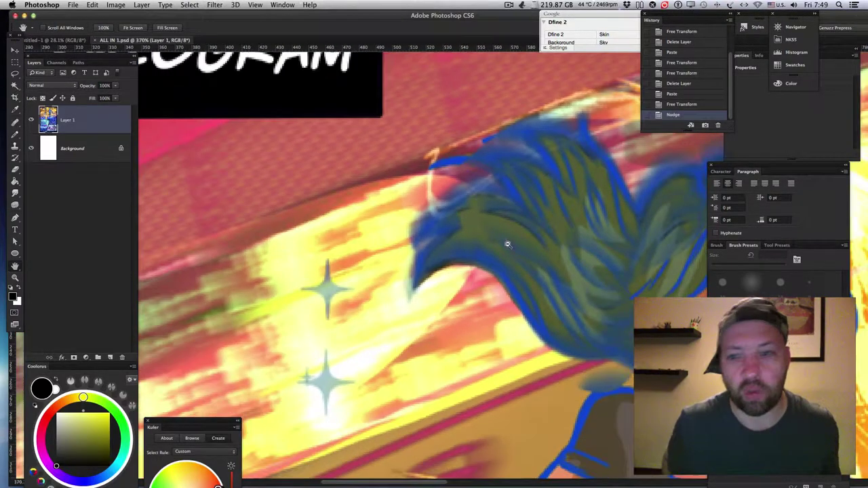
Step: Inspect the running characters, the sound-effect lettering and the fiery trail in ALL IN 1.psd at close range
{"action": "left_click_drag", "start_coordinate": [525, 255], "coordinate": [428, 184]}
{"action": "scroll", "coordinate": [454, 272], "scroll_direction": "down", "scroll_amount": 10}
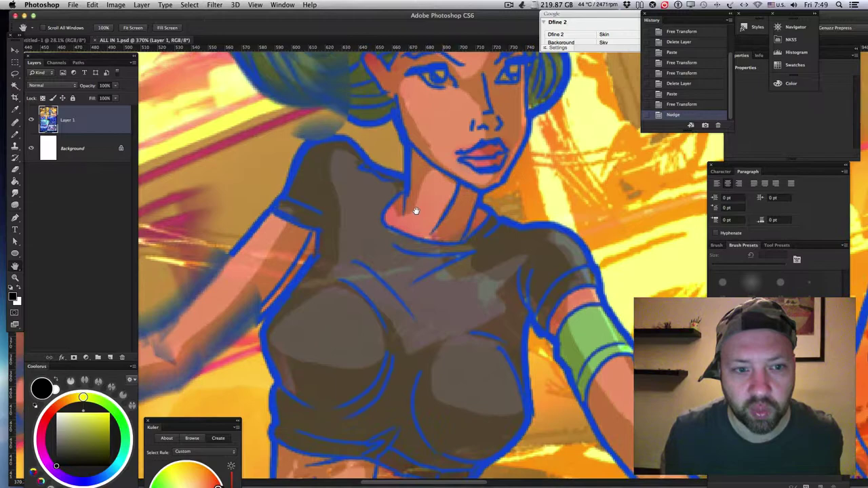
{"action": "scroll", "coordinate": [412, 258], "scroll_direction": "down", "scroll_amount": 15}
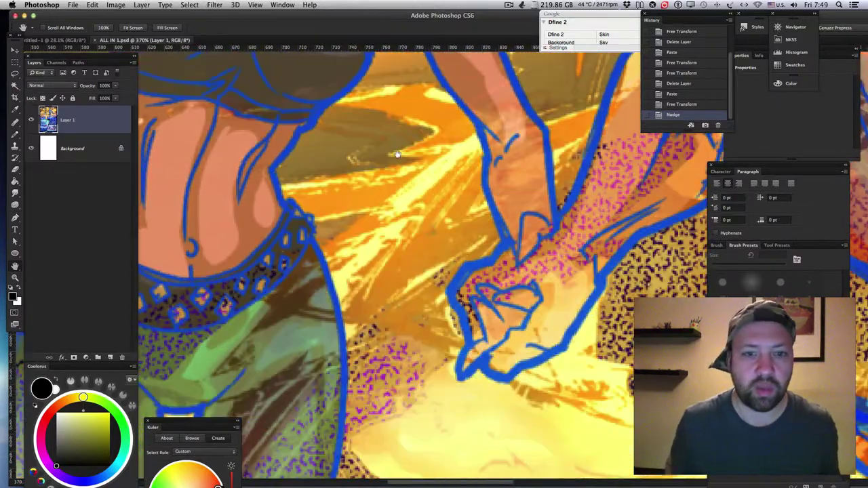
{"action": "scroll", "coordinate": [436, 273], "scroll_direction": "down", "scroll_amount": 15}
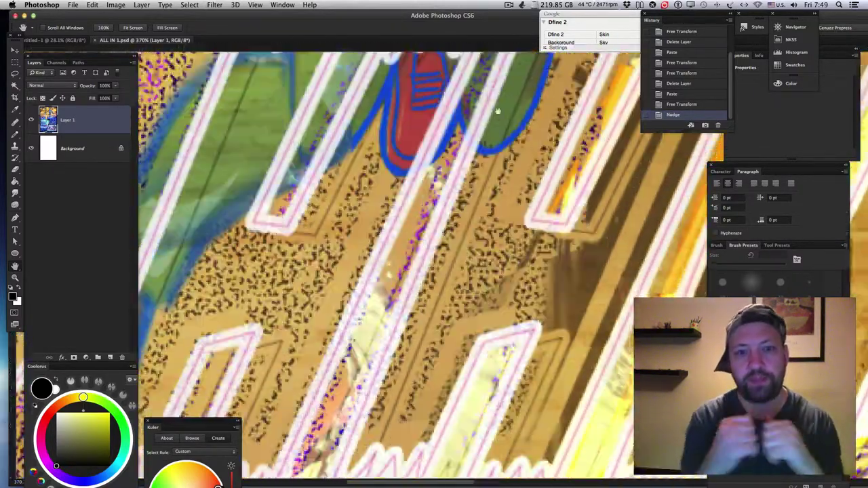
{"action": "scroll", "coordinate": [334, 219], "scroll_direction": "right", "scroll_amount": 10}
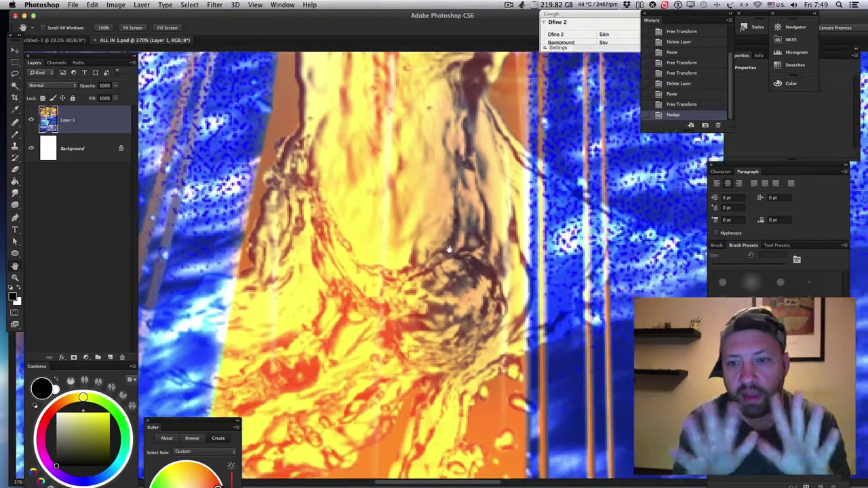
{"action": "scroll", "coordinate": [402, 264], "scroll_direction": "down", "scroll_amount": 10}
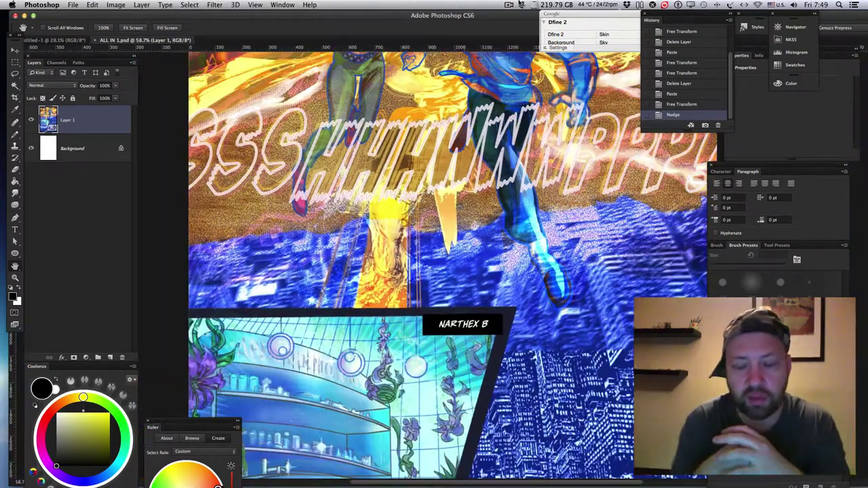
{"action": "left_click", "coordinate": [510, 4]}
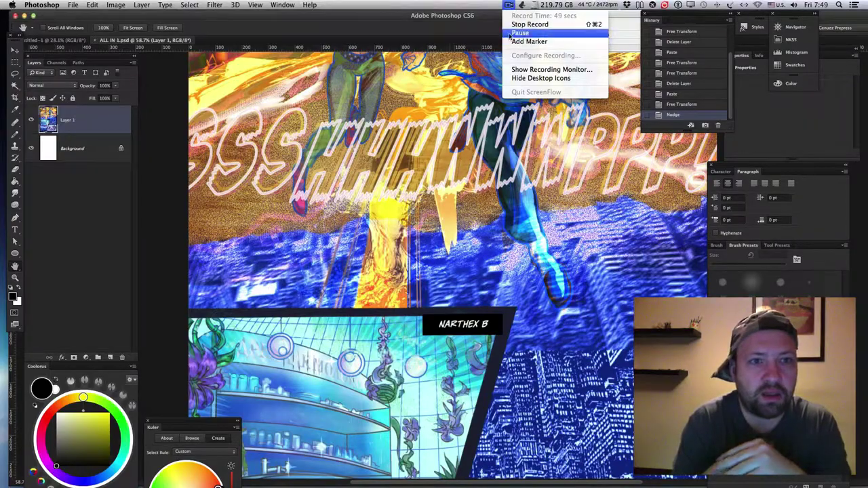
{"action": "left_click", "coordinate": [519, 33]}
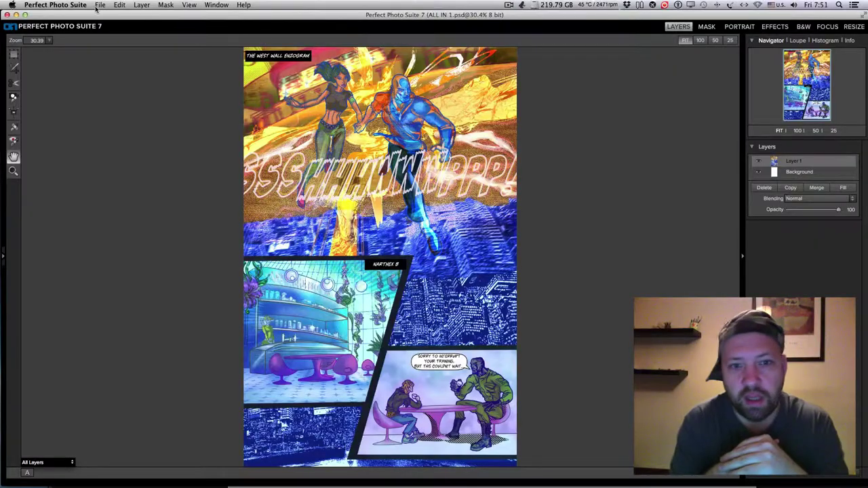
Step: In Perfect Photo Suite 7, view the program's edition and version information and dismiss it
{"action": "left_click", "coordinate": [62, 6]}
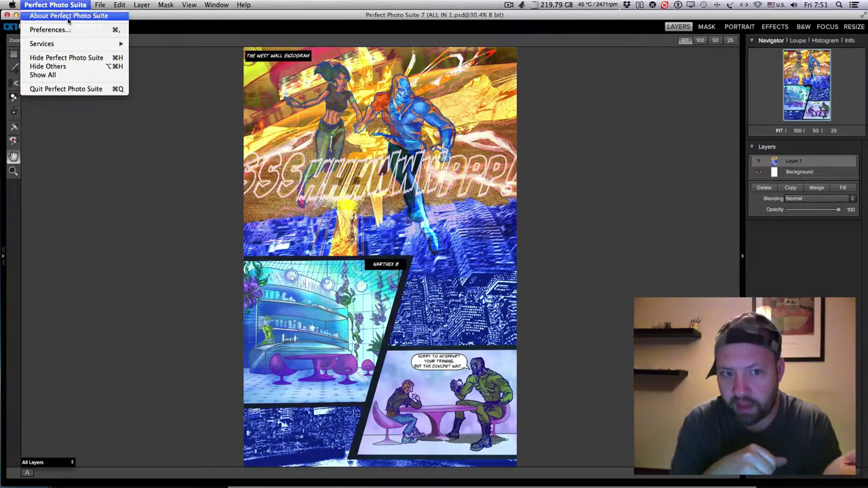
{"action": "left_click", "coordinate": [68, 15]}
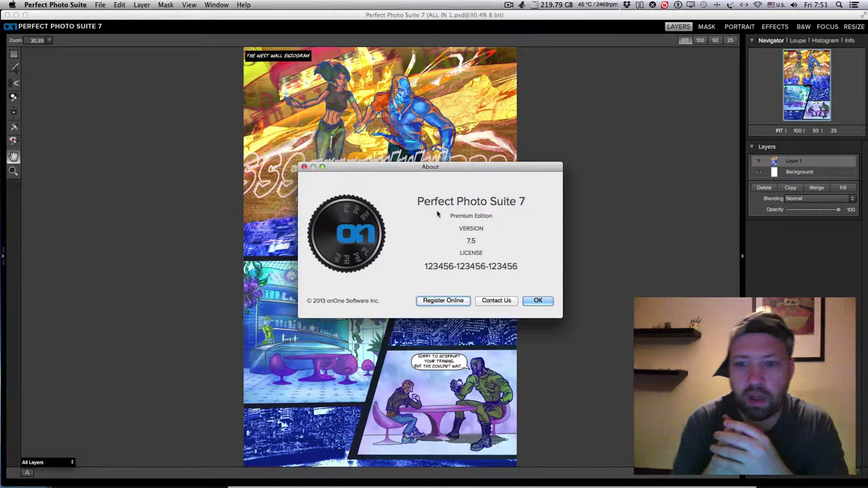
{"action": "left_click", "coordinate": [538, 301]}
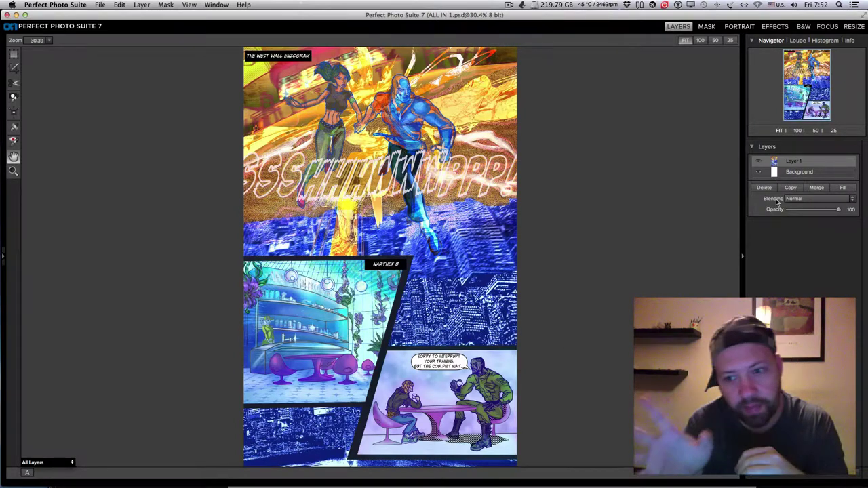
Step: Open the Resize module for ALL IN 1.psd to view its pixel and document size settings, and leave without applying changes
{"action": "left_click", "coordinate": [852, 28]}
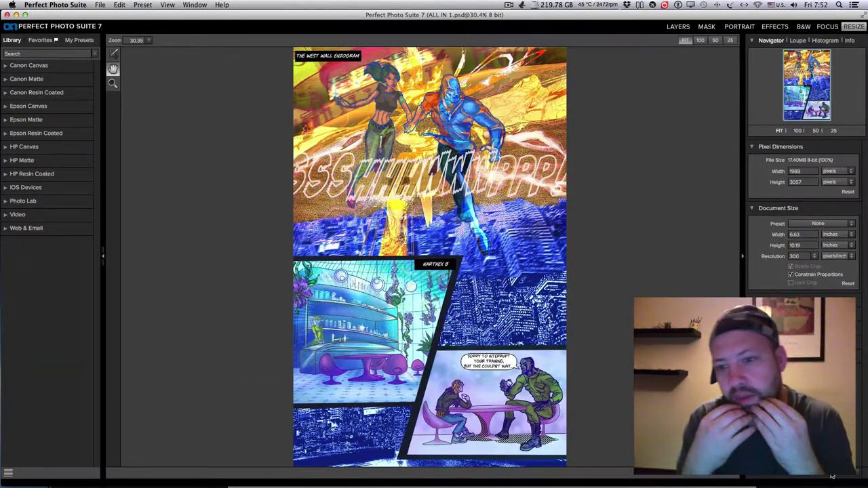
{"action": "left_click", "coordinate": [796, 477]}
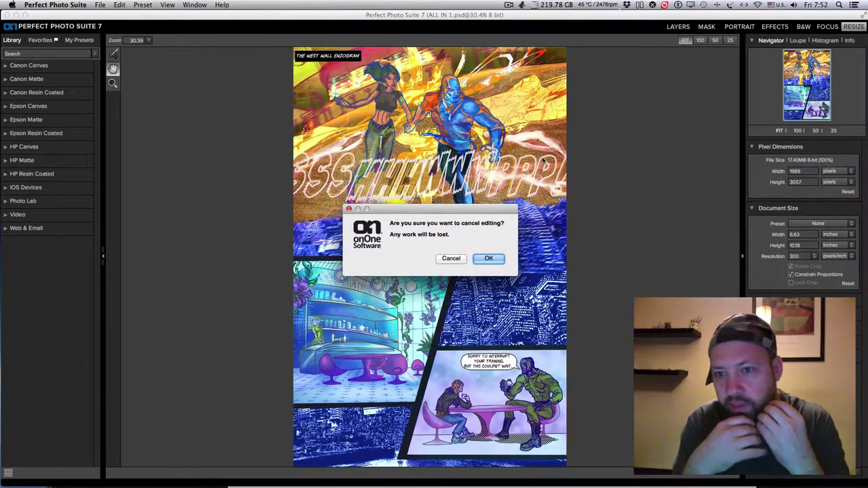
{"action": "left_click", "coordinate": [487, 259]}
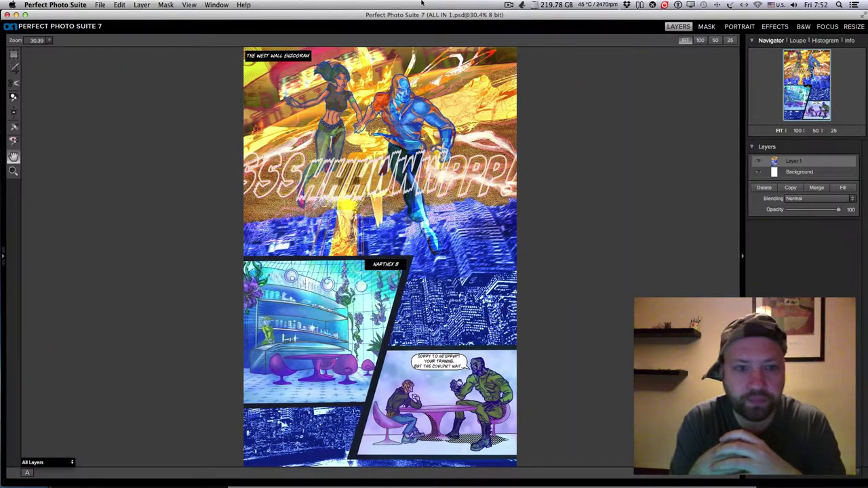
{"action": "left_click", "coordinate": [513, 5]}
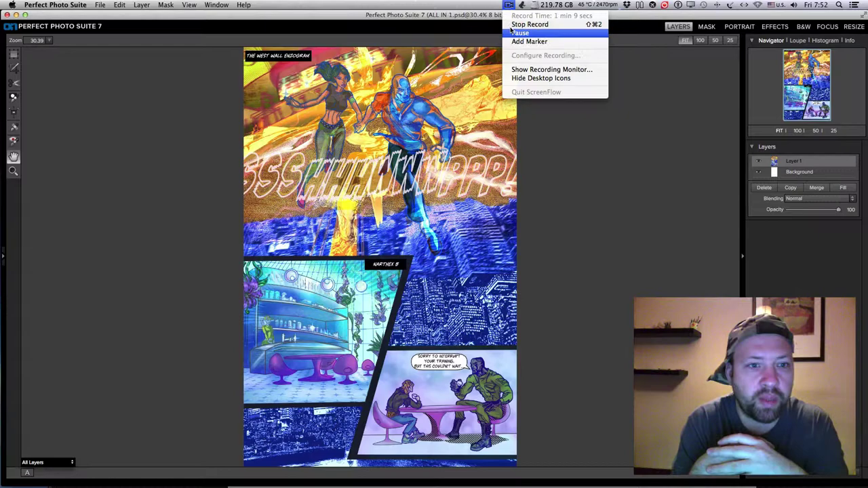
{"action": "left_click", "coordinate": [522, 32]}
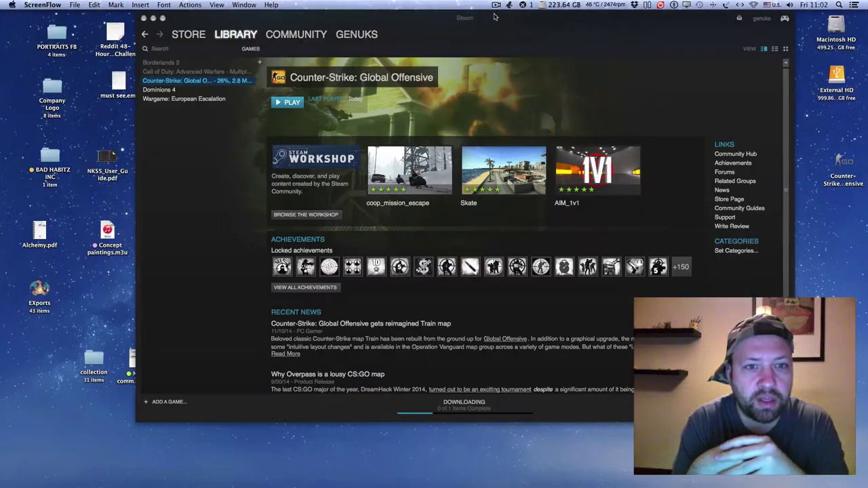
{"action": "left_click", "coordinate": [496, 5]}
{"action": "left_click", "coordinate": [505, 21]}
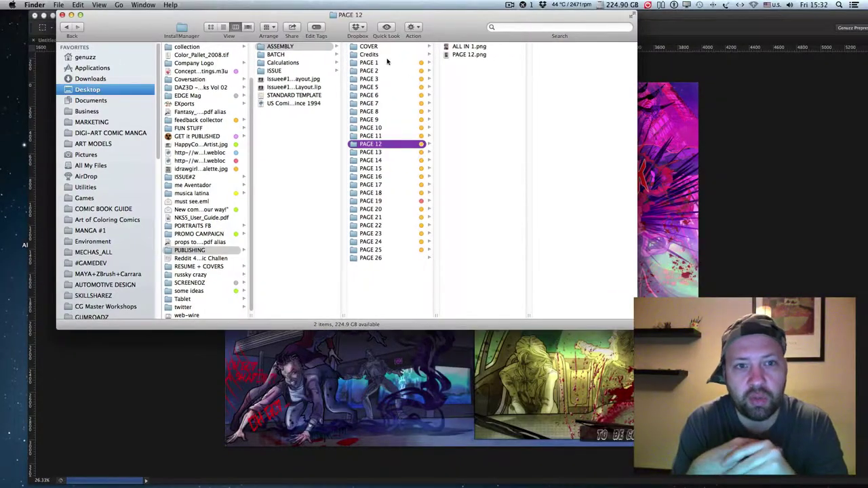
Step: In Finder, review the page folders inside ASSEMBLY, from COVER to PAGE 26, and show the files in PAGE 26
{"action": "left_click", "coordinate": [386, 55]}
{"action": "left_click", "coordinate": [385, 48]}
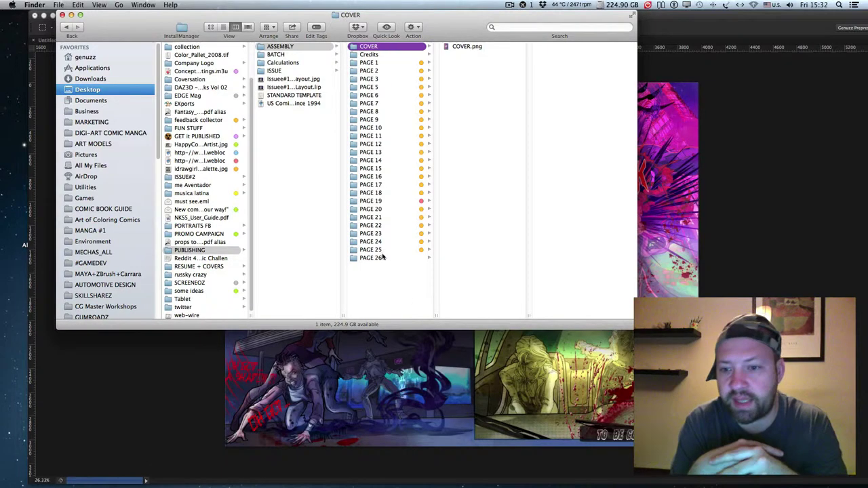
{"action": "key", "text": "super+a"}
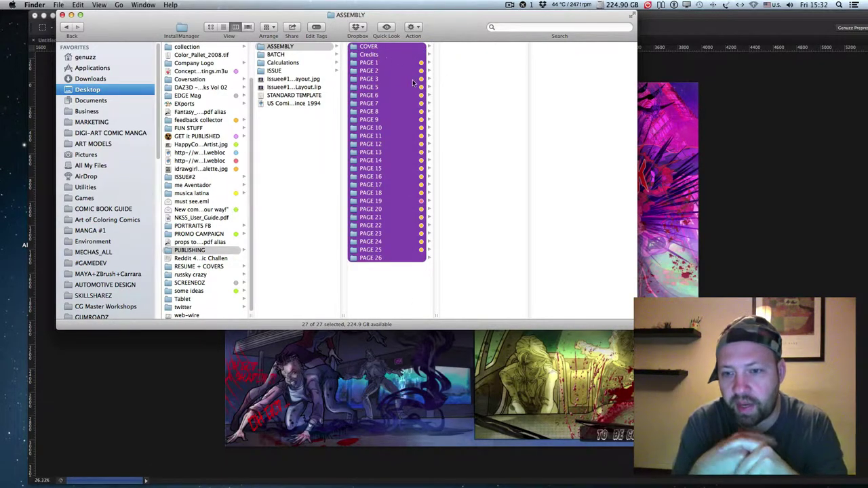
{"action": "left_click", "coordinate": [399, 313]}
{"action": "left_click", "coordinate": [401, 258]}
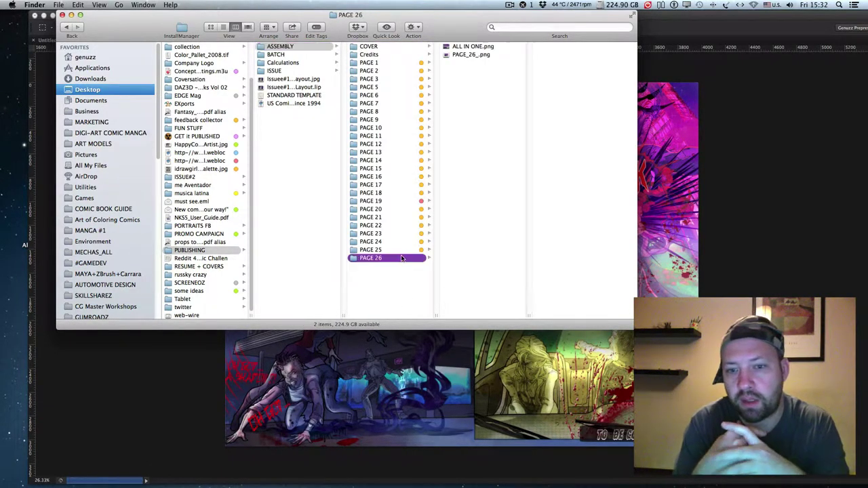
Step: Preview ALL IN 1.png in the PAGE 25 folder, check its pixel dimensions, and close the preview
{"action": "left_click", "coordinate": [387, 250]}
{"action": "left_click", "coordinate": [459, 48]}
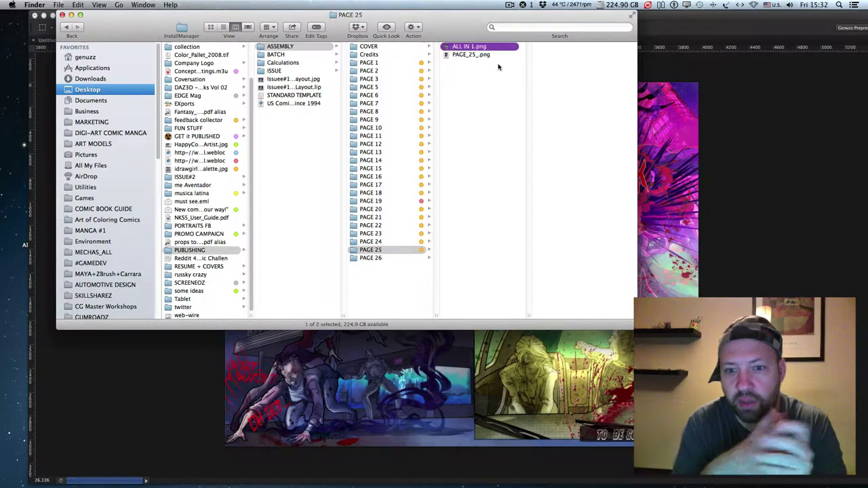
{"action": "key", "text": "space"}
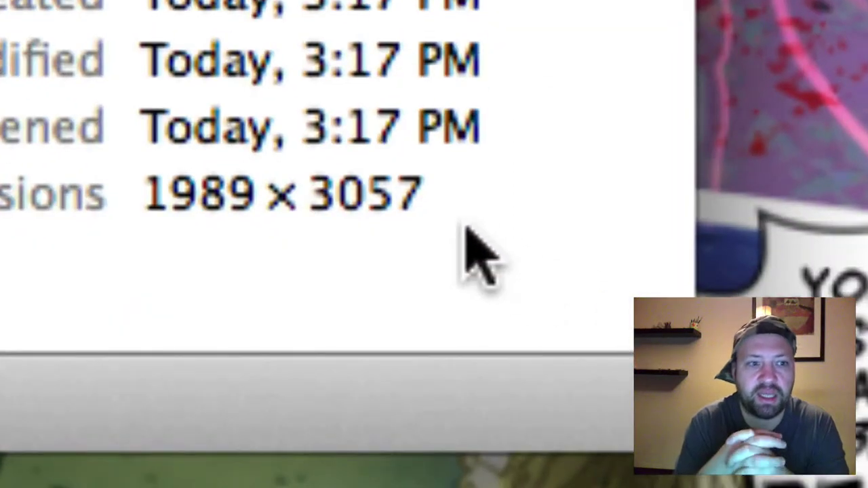
{"action": "left_click_drag", "start_coordinate": [579, 302], "coordinate": [582, 302]}
{"action": "left_click_drag", "start_coordinate": [184, 196], "coordinate": [424, 200]}
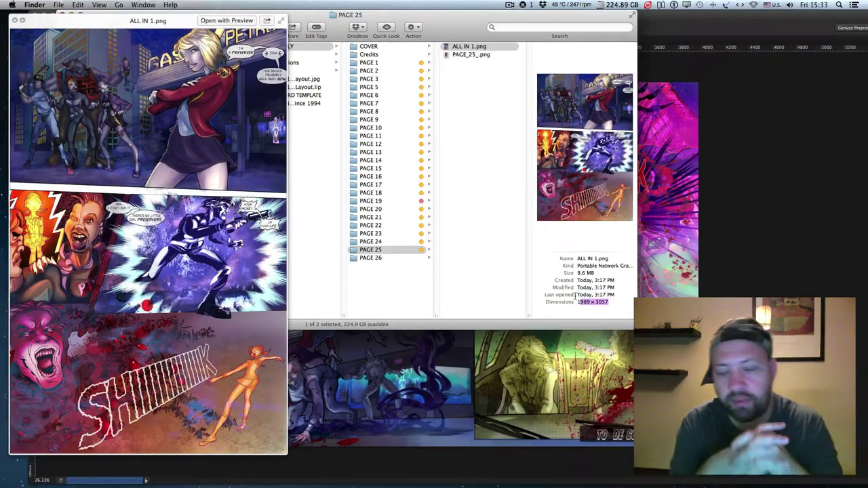
{"action": "left_click", "coordinate": [461, 280]}
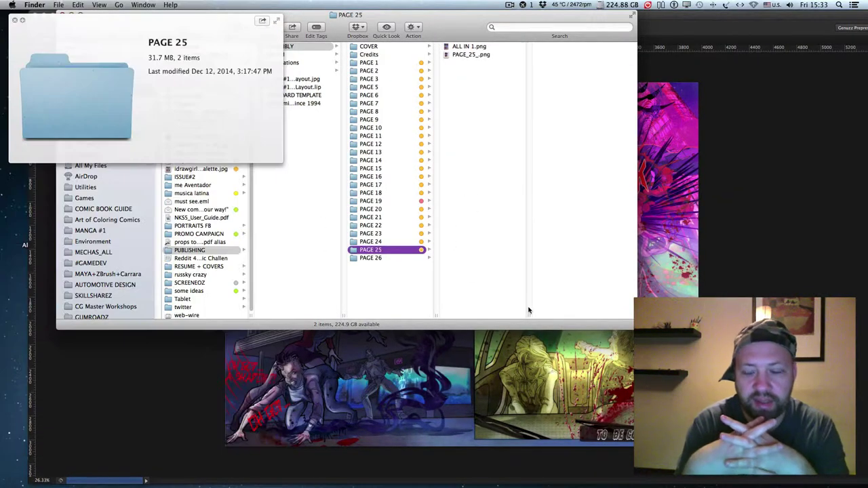
{"action": "left_click", "coordinate": [15, 21]}
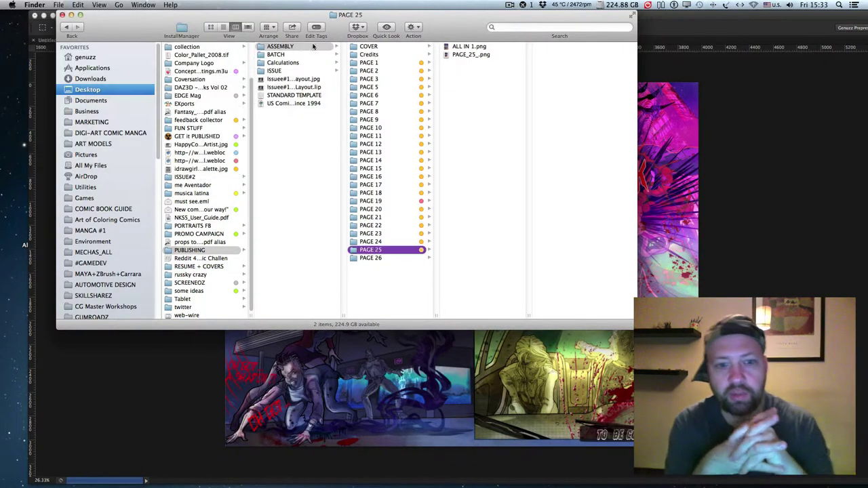
{"action": "left_click", "coordinate": [511, 5]}
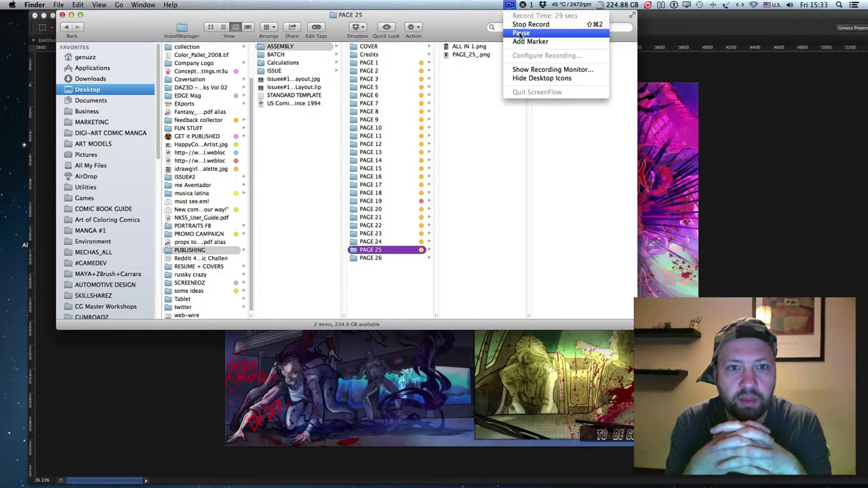
{"action": "left_click", "coordinate": [562, 33]}
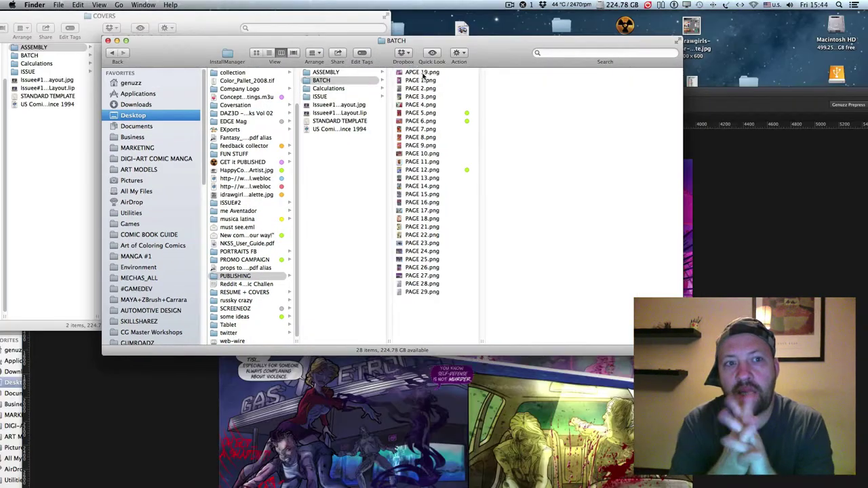
Step: Preview the first page images in the BATCH folder one by one, from APGE 19.png to PAGE 3.png
{"action": "left_click", "coordinate": [424, 74]}
{"action": "key", "text": "Down"}
{"action": "key", "text": "Down"}
{"action": "key", "text": "Down"}
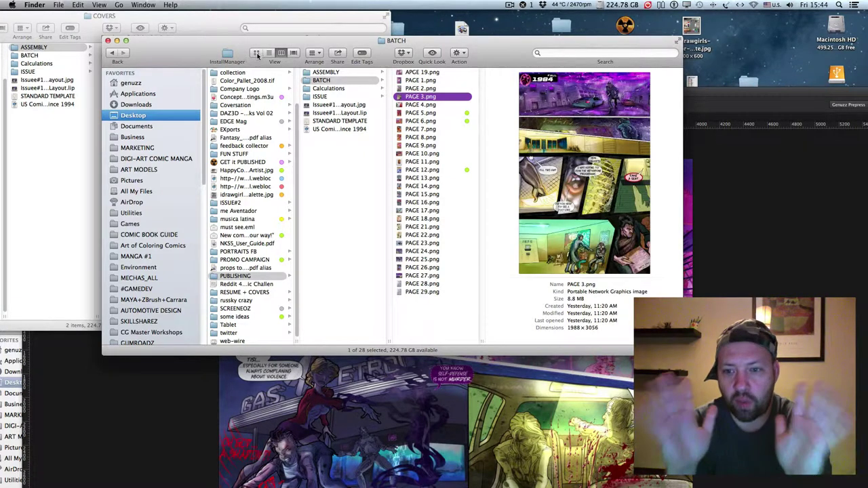
Step: Show the BATCH folder as icons, enlarge its window and thumbnails, and reposition the window so the page images are easy to compare
{"action": "key", "text": "super+1"}
{"action": "left_click_drag", "start_coordinate": [357, 44], "coordinate": [245, 19]}
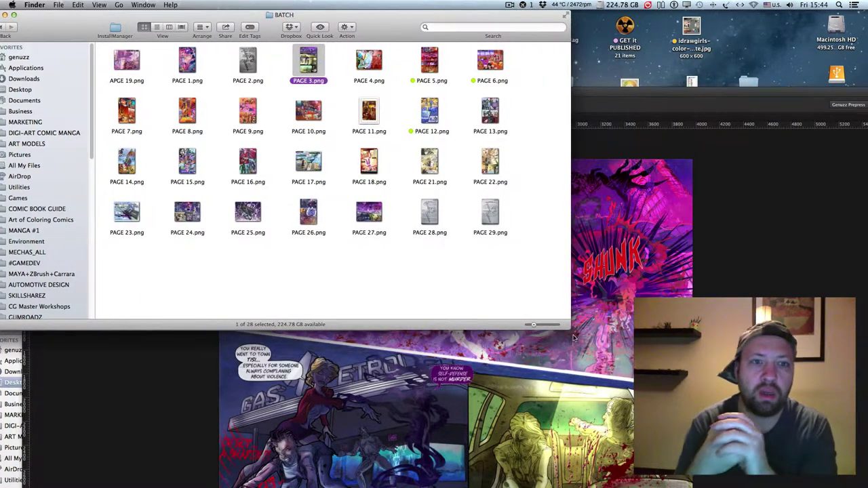
{"action": "left_click_drag", "start_coordinate": [568, 327], "coordinate": [575, 332]}
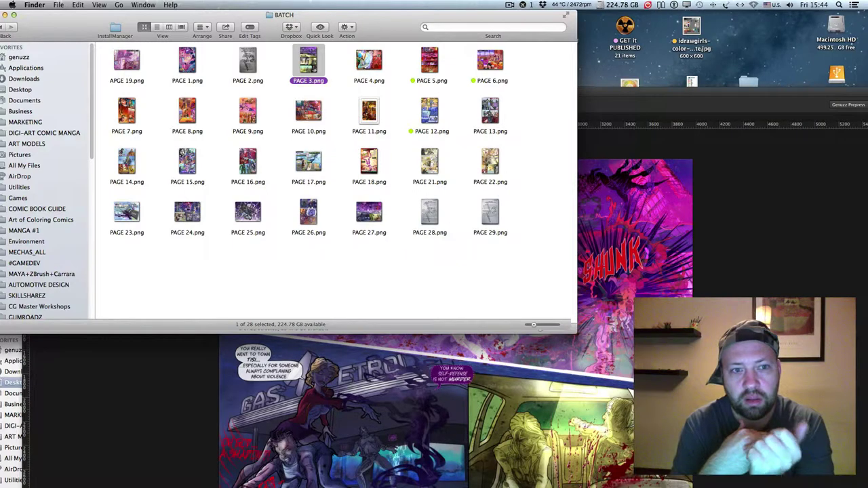
{"action": "double_click", "coordinate": [282, 15]}
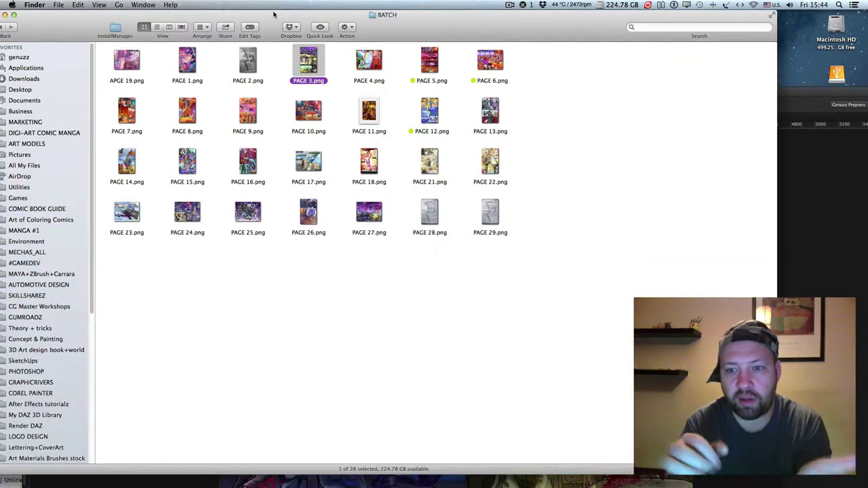
{"action": "left_click_drag", "start_coordinate": [720, 468], "coordinate": [737, 469]}
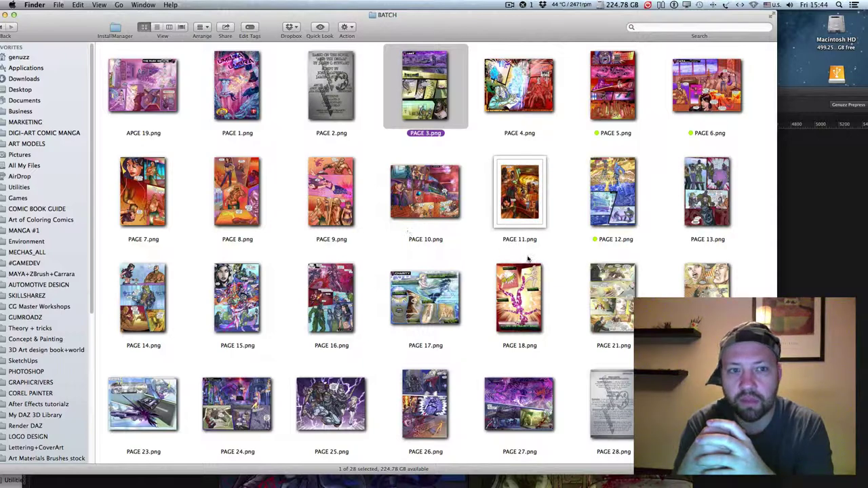
{"action": "left_click_drag", "start_coordinate": [375, 3], "coordinate": [417, 5]}
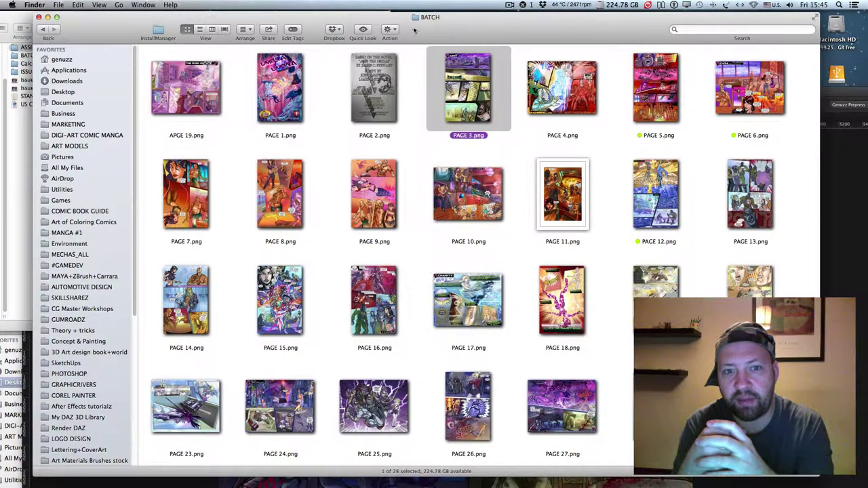
Step: Arrange the page images in the BATCH folder by name
{"action": "left_click", "coordinate": [192, 83]}
{"action": "right_click", "coordinate": [332, 162]}
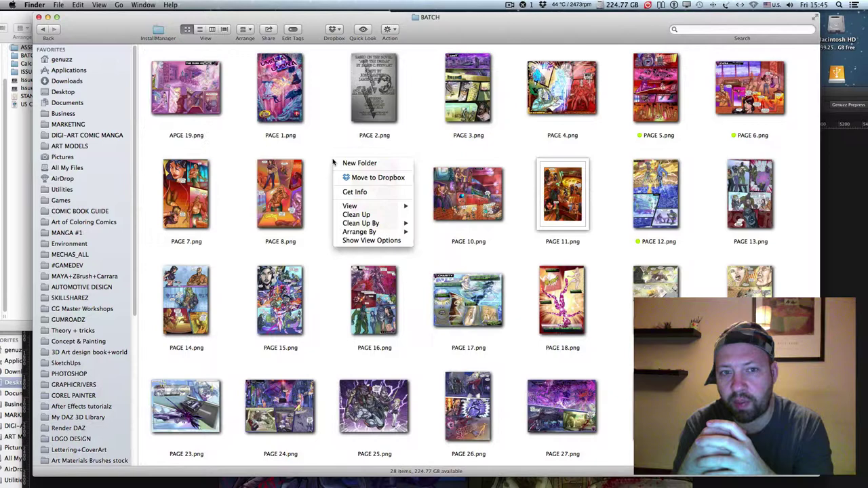
{"action": "mouse_move", "coordinate": [390, 231]}
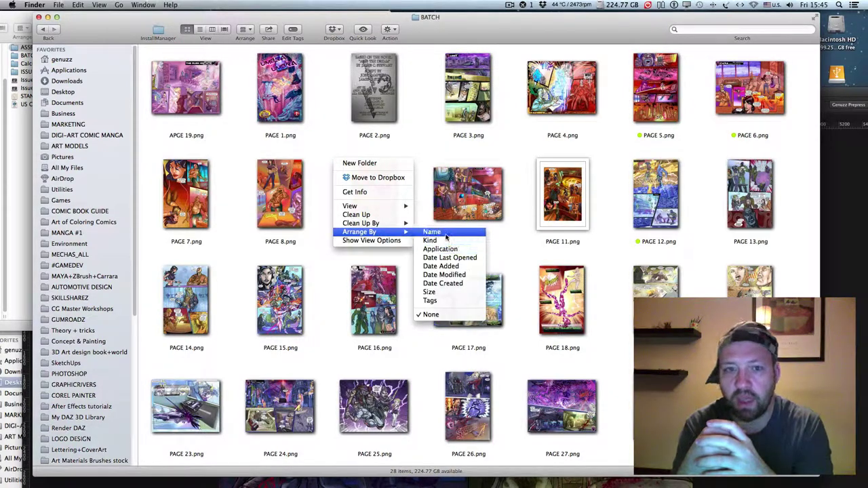
{"action": "left_click", "coordinate": [441, 231]}
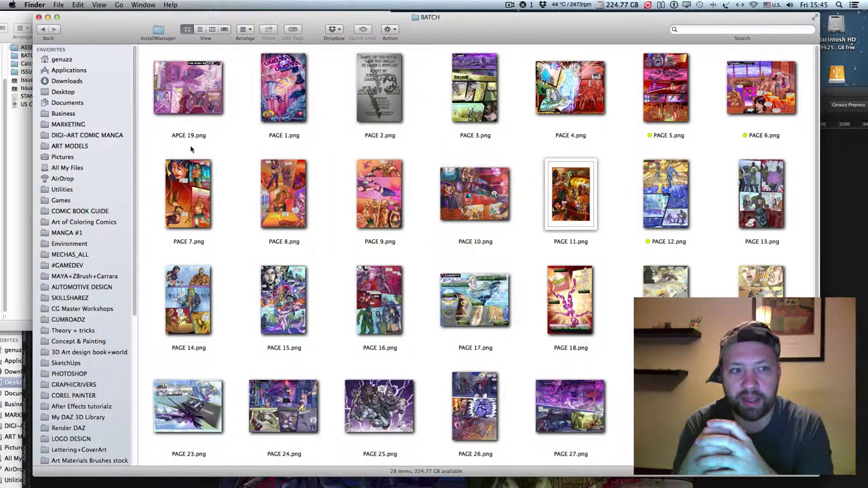
Step: Rename APGE 19.png in the BATCH folder to PAGE 19.png and close its file information
{"action": "right_click", "coordinate": [191, 103]}
{"action": "left_click", "coordinate": [252, 153]}
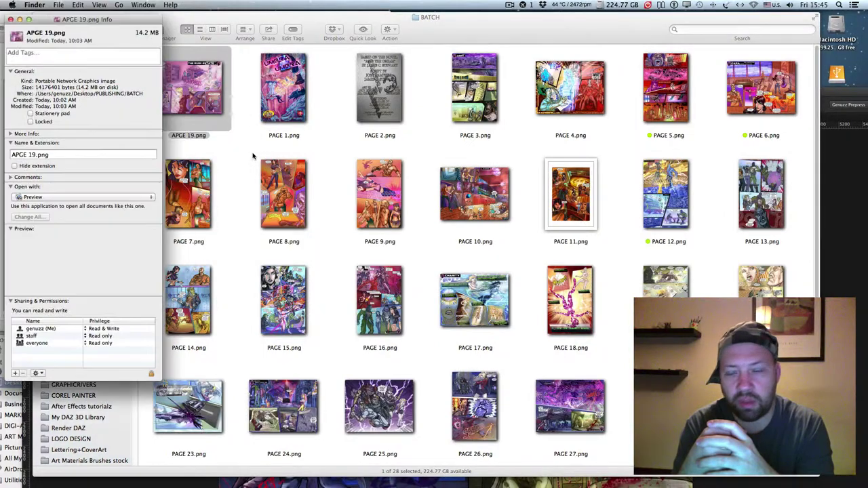
{"action": "left_click", "coordinate": [14, 155]}
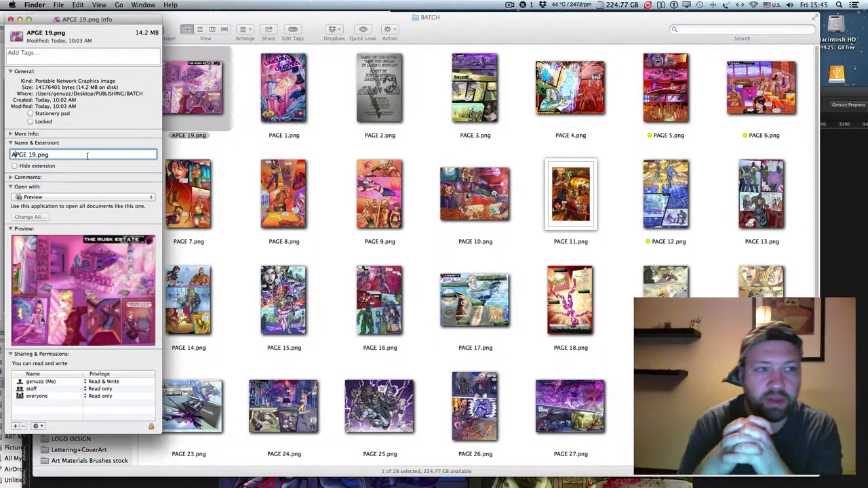
{"action": "type", "text": "A"}
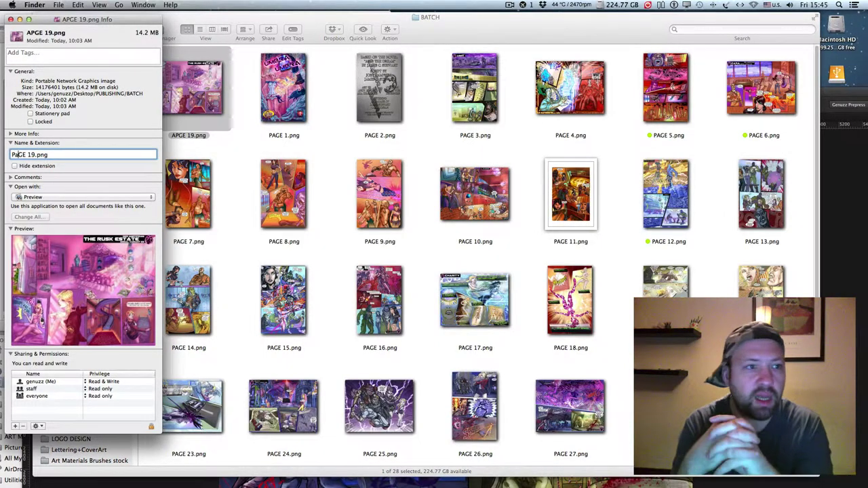
{"action": "key", "text": "Return"}
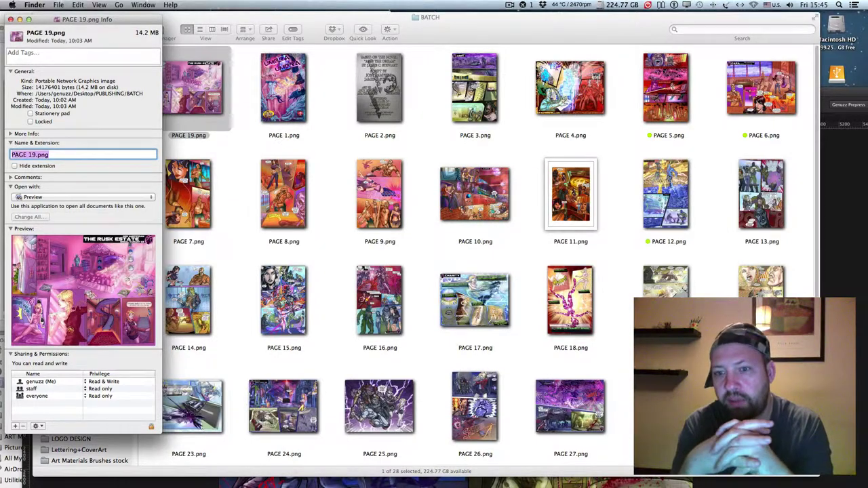
{"action": "left_click", "coordinate": [10, 19]}
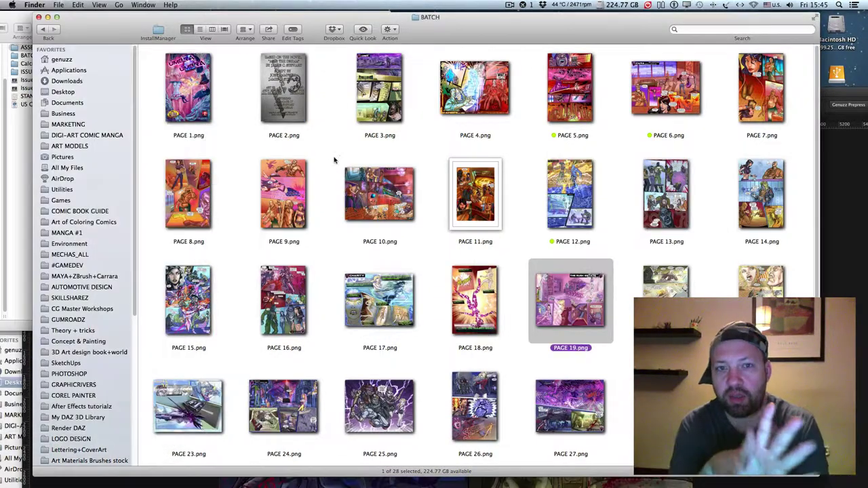
Step: Step through the page images in the BATCH folder from PAGE 1.png to PAGE 23.png to check their order
{"action": "left_click", "coordinate": [183, 88]}
{"action": "key", "text": "Right"}
{"action": "key", "text": "Right"}
{"action": "key", "text": "Right"}
{"action": "key", "text": "Right"}
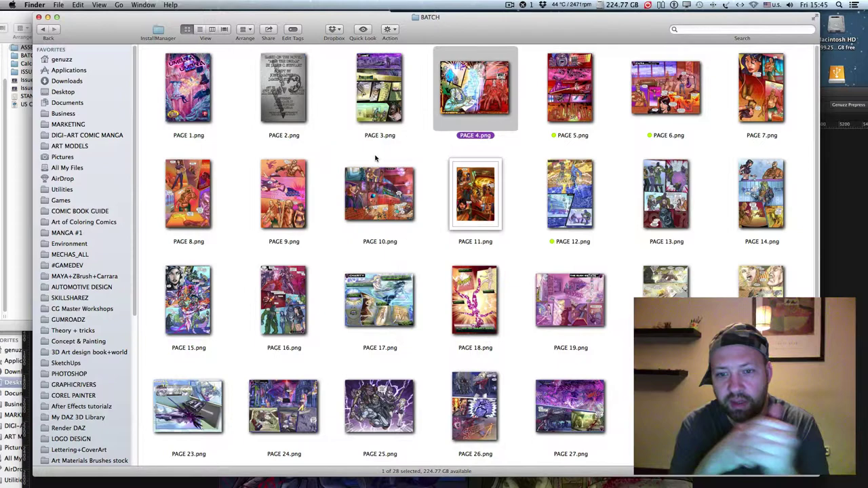
{"action": "key", "text": "Right"}
{"action": "key", "text": "Right"}
{"action": "key", "text": "Down"}
{"action": "key", "text": "Down"}
{"action": "key", "text": "Down"}
{"action": "key", "text": "Left"}
{"action": "key", "text": "Left"}
{"action": "key", "text": "Left"}
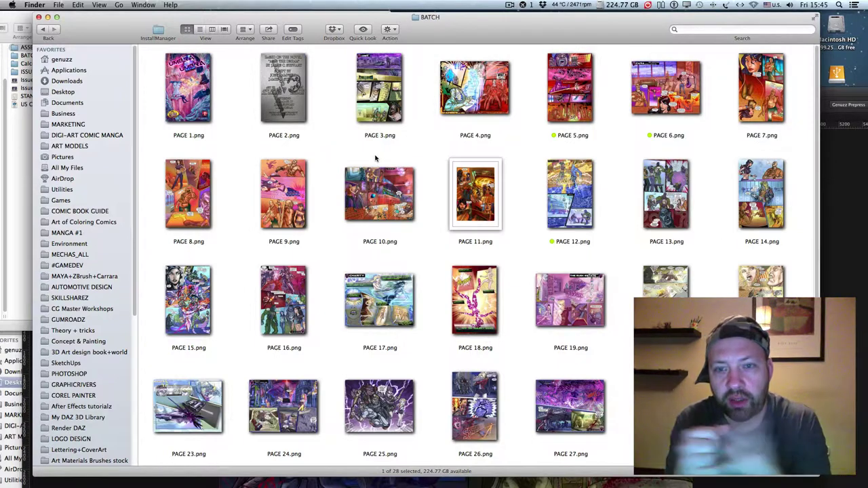
{"action": "key", "text": "Left"}
{"action": "key", "text": "Left"}
{"action": "key", "text": "Left"}
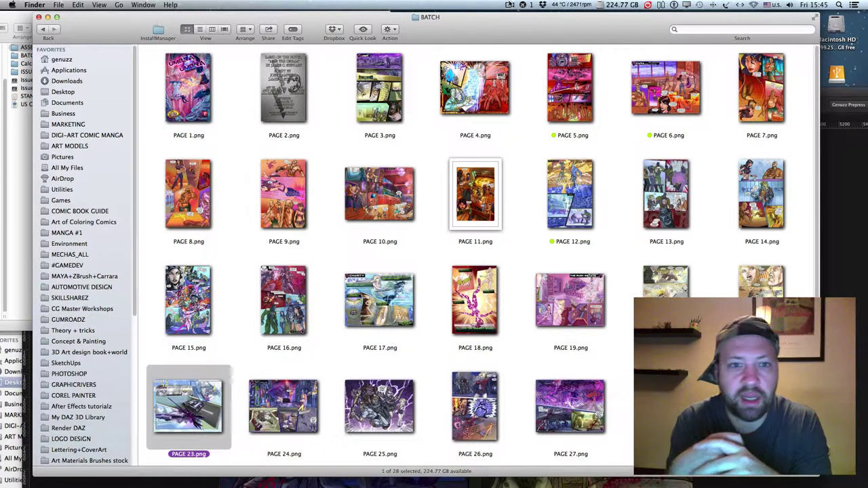
Step: Switch to PDF Editor Pro, start combining files into a single PDF, and arrange the windows so the BATCH folder stays accessible
{"action": "left_click", "coordinate": [509, 4]}
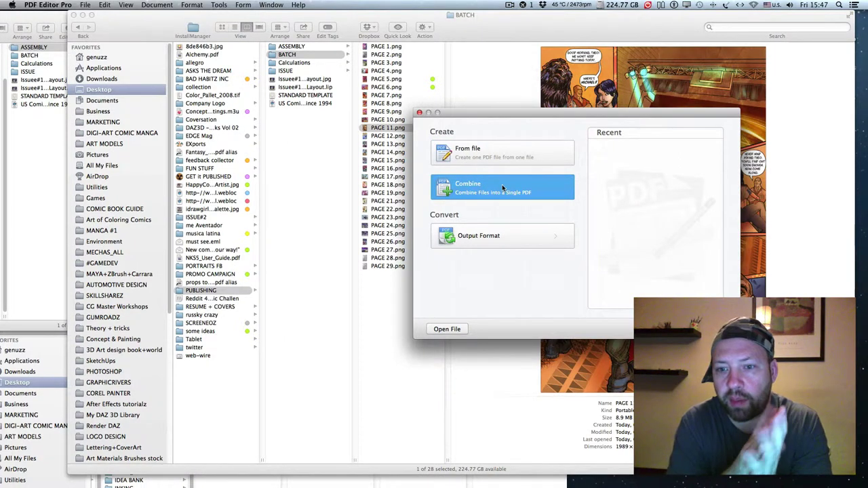
{"action": "left_click", "coordinate": [502, 187]}
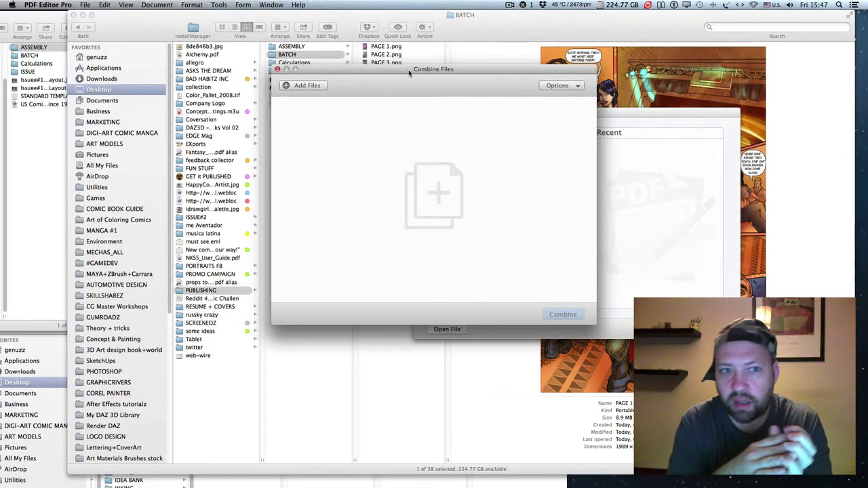
{"action": "left_click_drag", "start_coordinate": [408, 69], "coordinate": [486, 109]}
{"action": "left_click_drag", "start_coordinate": [440, 20], "coordinate": [509, 264]}
{"action": "left_click_drag", "start_coordinate": [479, 105], "coordinate": [189, 7]}
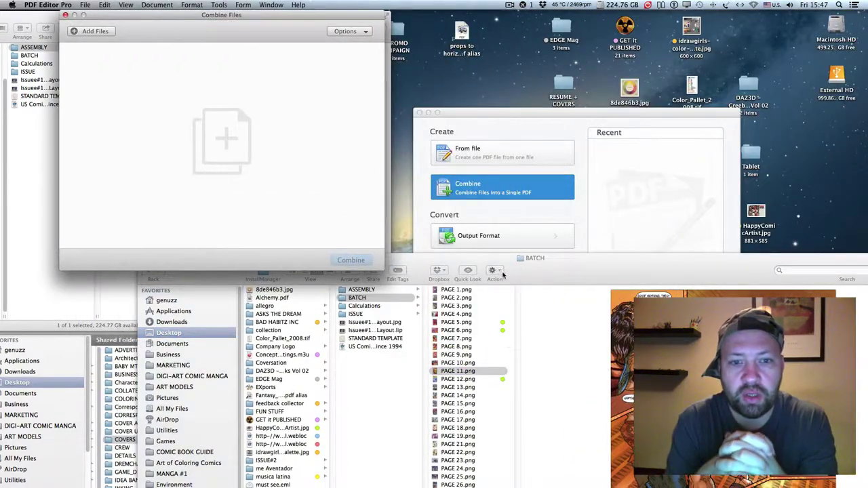
Step: Add all page images from PAGE 1.png to PAGE 29.png in the BATCH folder to the files to combine
{"action": "left_click_drag", "start_coordinate": [486, 278], "coordinate": [486, 135]}
{"action": "left_click", "coordinate": [451, 147]}
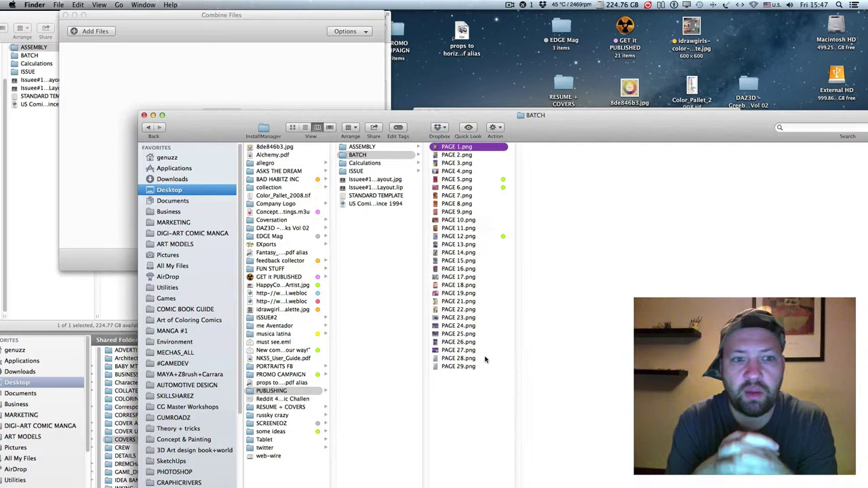
{"action": "left_click", "coordinate": [458, 366], "text": "shift"}
{"action": "left_click_drag", "start_coordinate": [448, 115], "coordinate": [333, 219]}
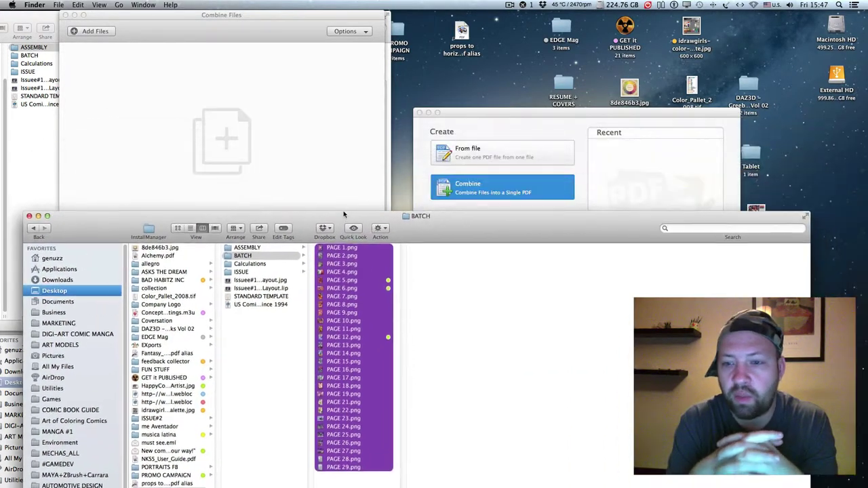
{"action": "left_click_drag", "start_coordinate": [342, 256], "coordinate": [284, 198]}
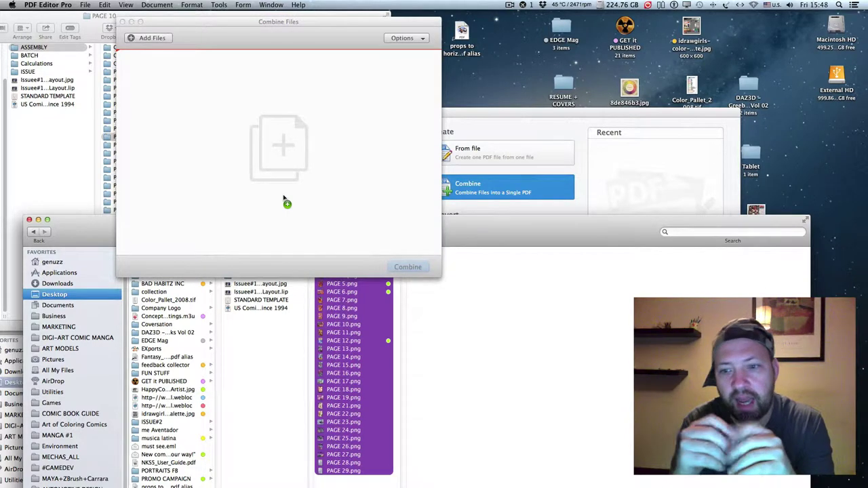
{"action": "left_click_drag", "start_coordinate": [284, 198], "coordinate": [512, 6]}
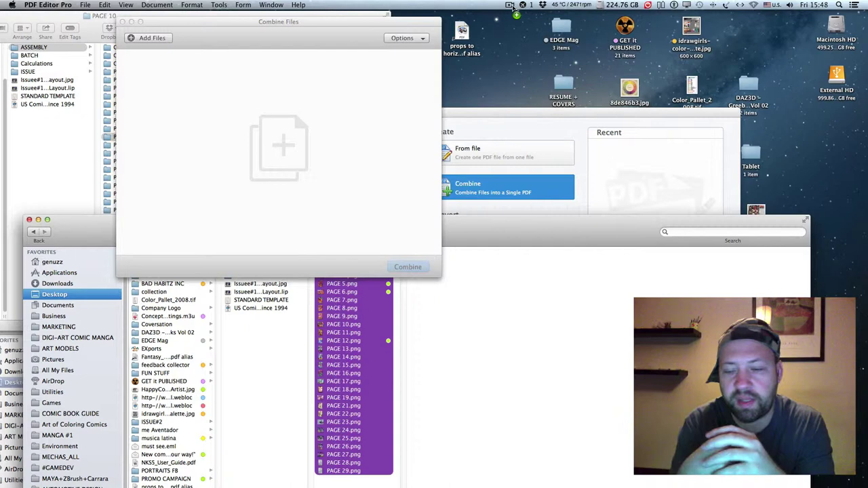
{"action": "left_click", "coordinate": [510, 5]}
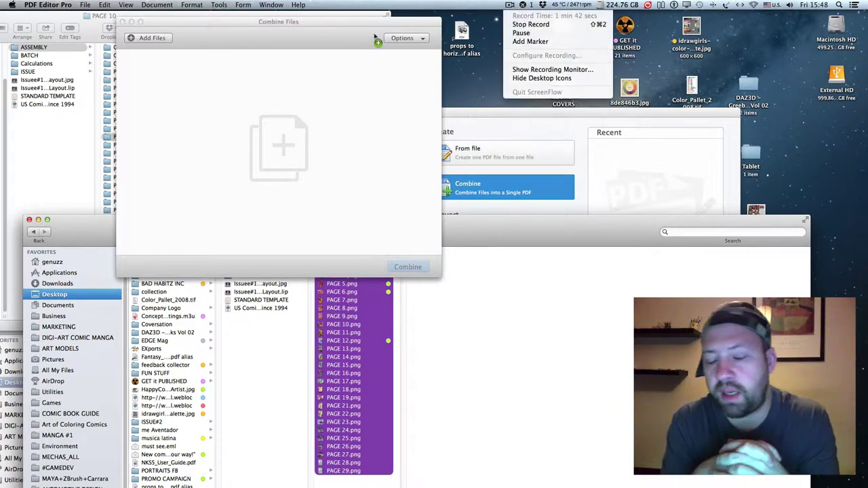
{"action": "left_click", "coordinate": [527, 39]}
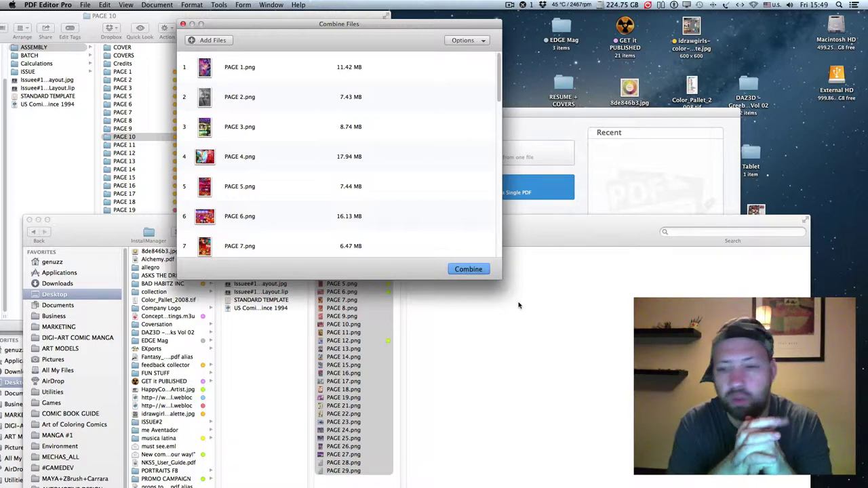
Step: Look through the whole list of files to combine and check the page order
{"action": "left_click_drag", "start_coordinate": [384, 26], "coordinate": [387, 17]}
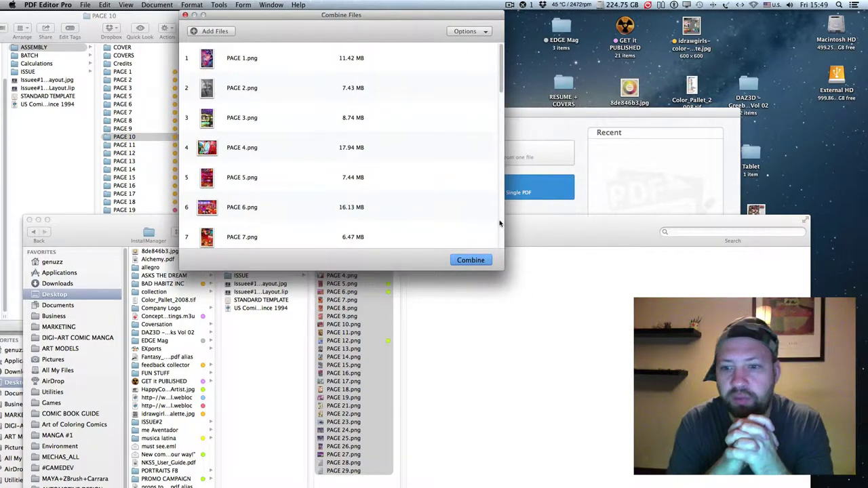
{"action": "scroll", "coordinate": [415, 164], "scroll_direction": "down", "scroll_amount": 10}
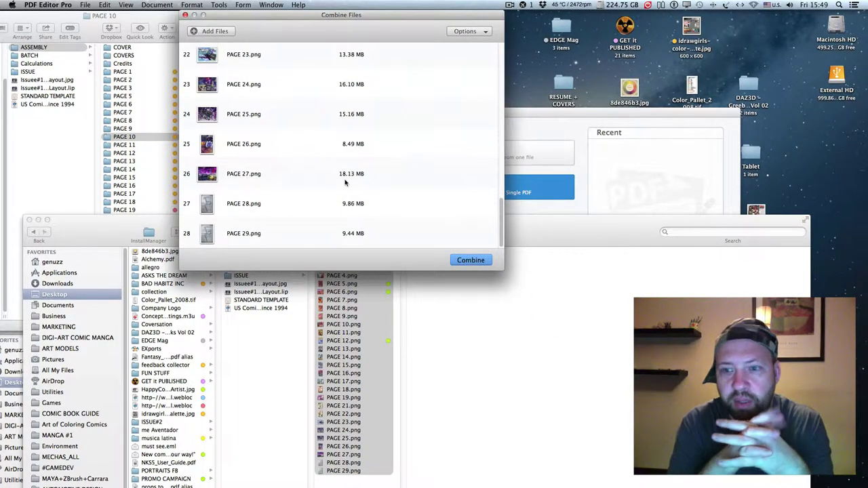
{"action": "scroll", "coordinate": [344, 181], "scroll_direction": "up", "scroll_amount": 10}
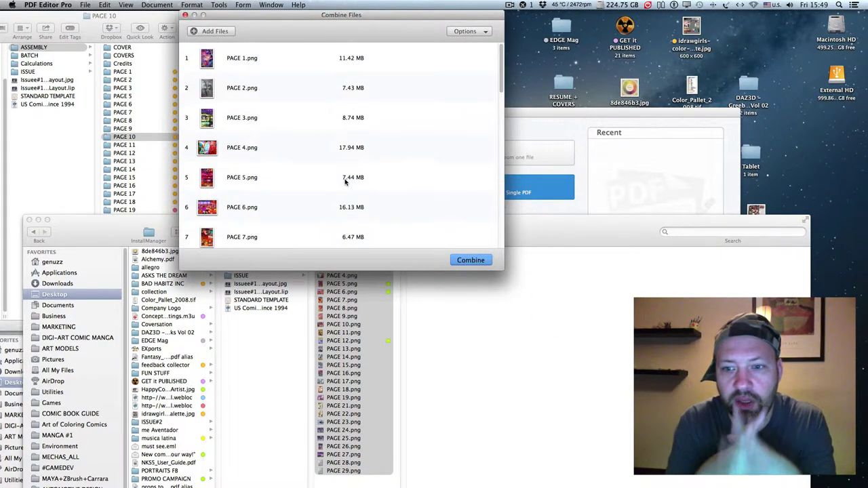
Step: Examine the quality and page size options for the combined PDF without changing them
{"action": "left_click", "coordinate": [66, 5]}
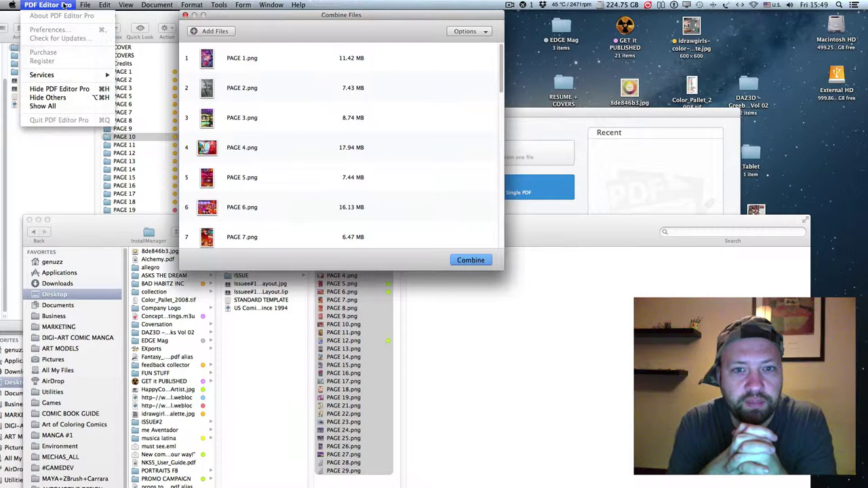
{"action": "left_click", "coordinate": [277, 82]}
{"action": "left_click_drag", "start_coordinate": [285, 16], "coordinate": [252, 17]}
{"action": "left_click", "coordinate": [257, 54]}
{"action": "left_click", "coordinate": [442, 32]}
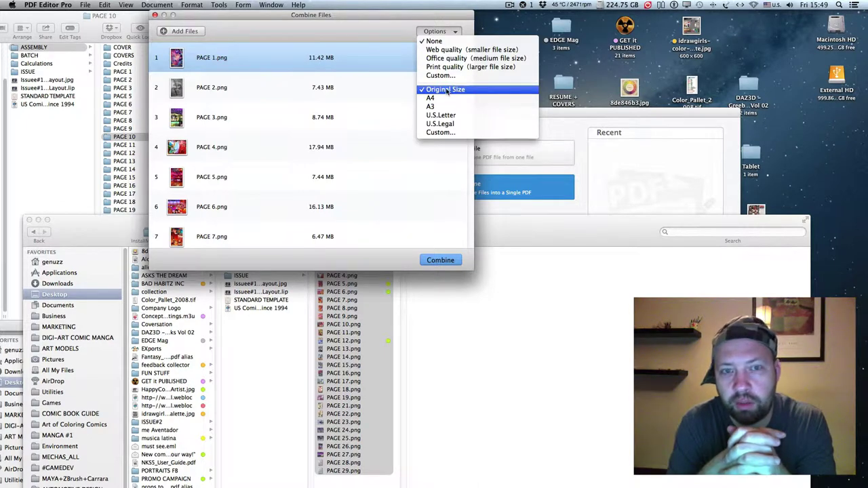
{"action": "left_click", "coordinate": [337, 30]}
{"action": "left_click", "coordinate": [255, 145]}
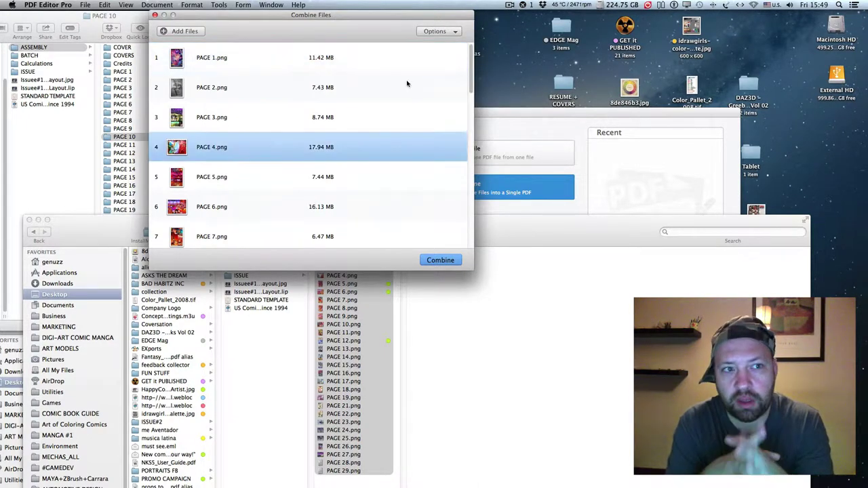
{"action": "left_click", "coordinate": [444, 31]}
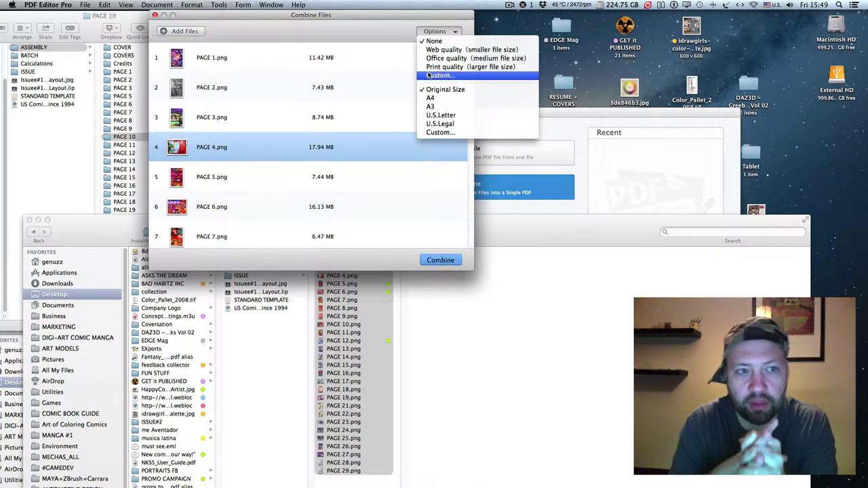
{"action": "left_click", "coordinate": [373, 14]}
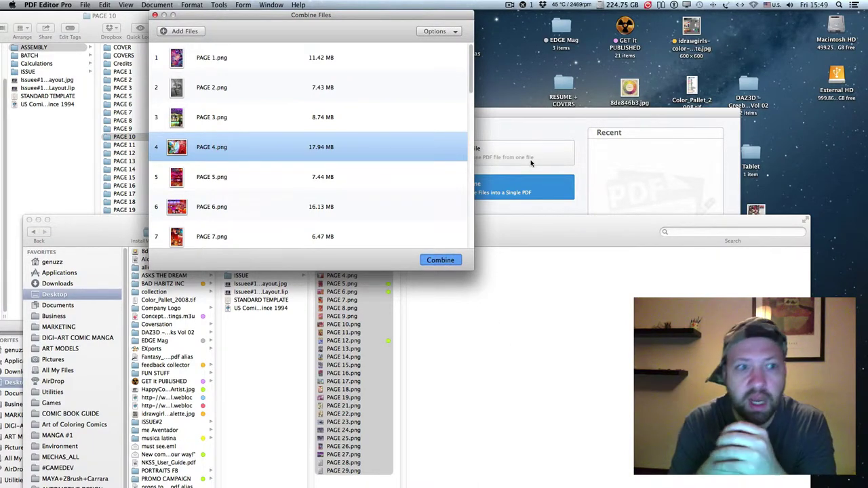
Step: Combine the pages into a PDF saved as TEST_DRIVE.pdf in the PUBLISHING folder
{"action": "left_click", "coordinate": [512, 5]}
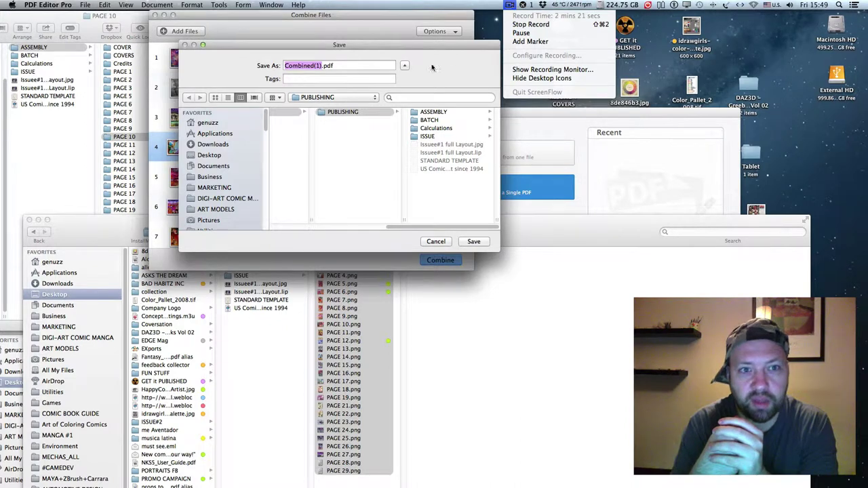
{"action": "left_click", "coordinate": [377, 65]}
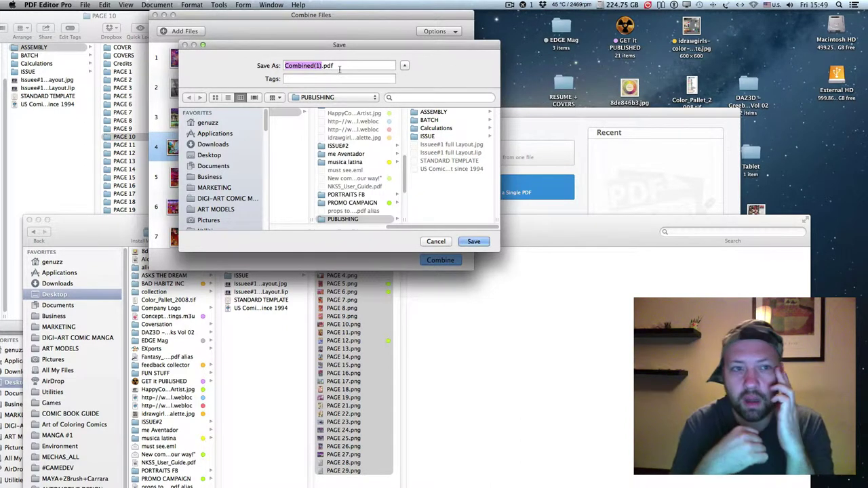
{"action": "left_click", "coordinate": [342, 65]}
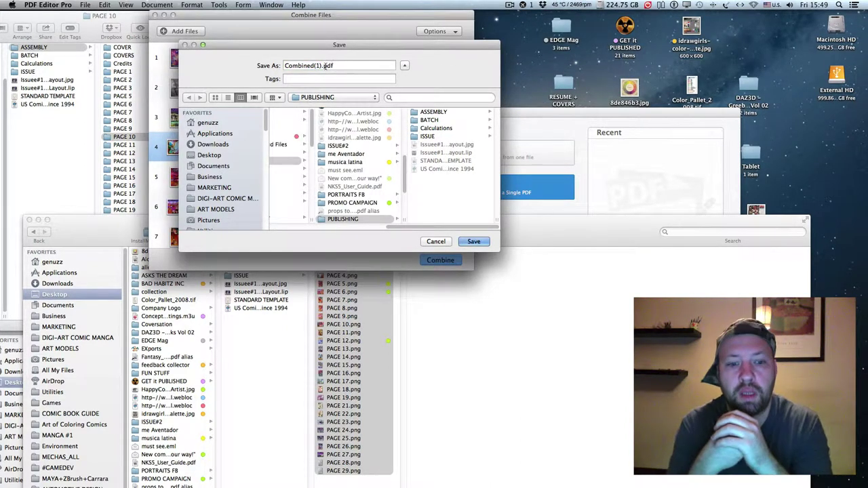
{"action": "left_click_drag", "start_coordinate": [323, 65], "coordinate": [283, 66]}
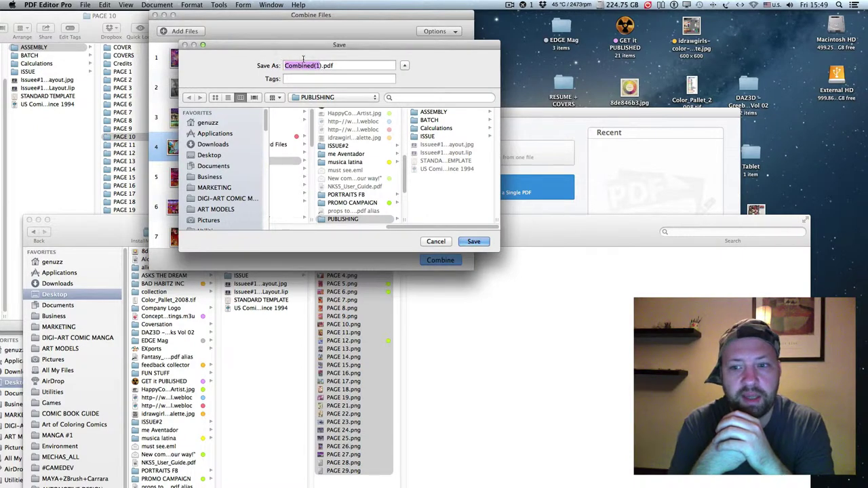
{"action": "key", "text": "BackSpace"}
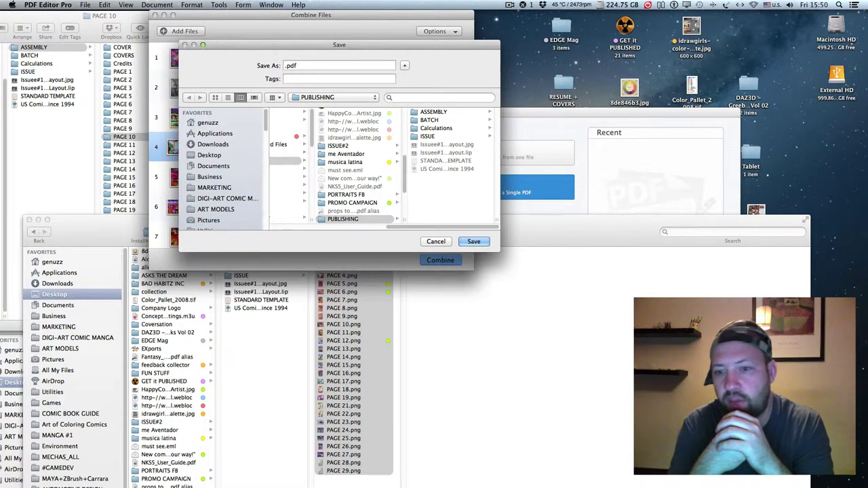
{"action": "type", "text": "TEST"}
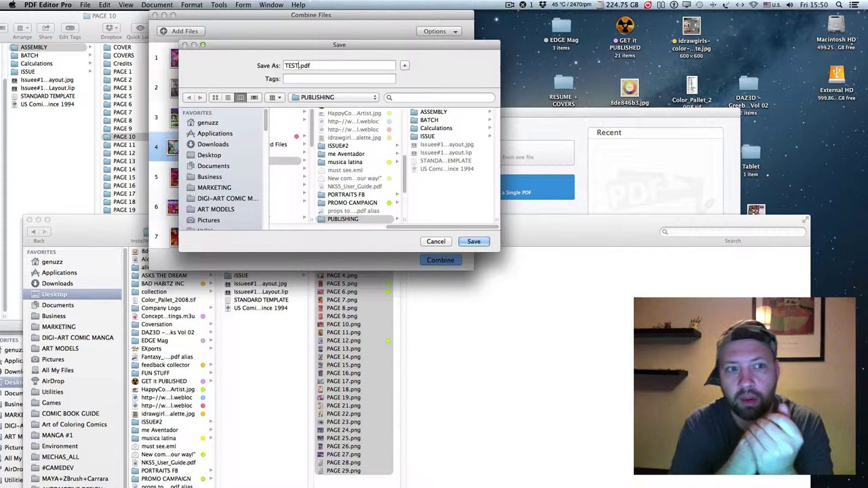
{"action": "type", "text": "_DRIVE"}
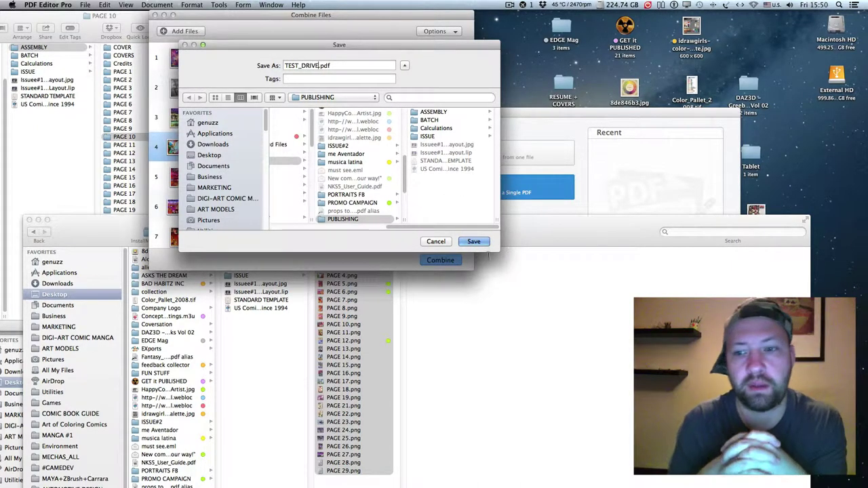
{"action": "left_click", "coordinate": [475, 242]}
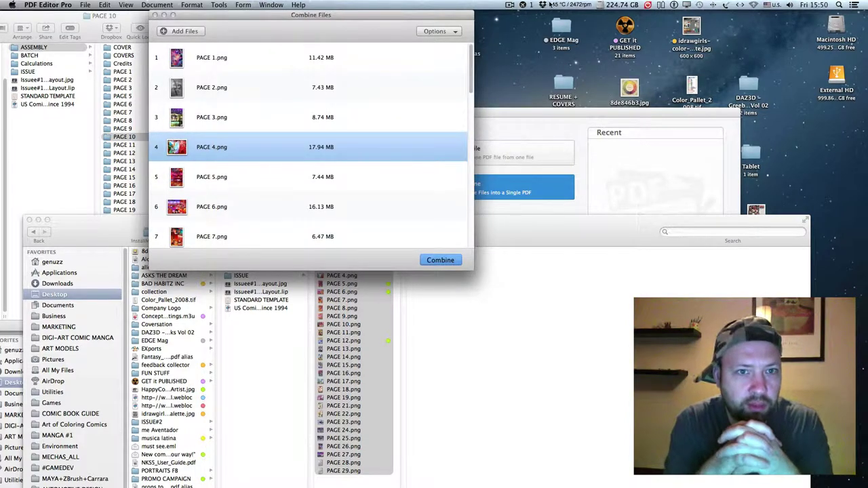
{"action": "left_click", "coordinate": [510, 5]}
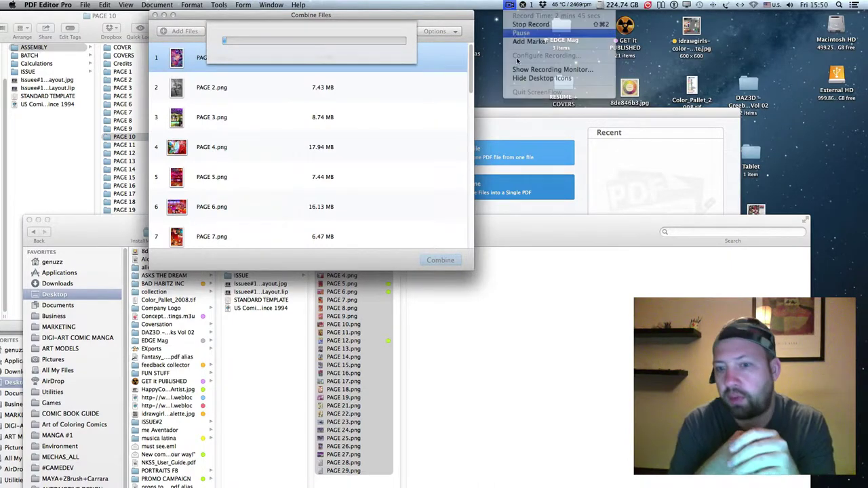
{"action": "left_click", "coordinate": [521, 32]}
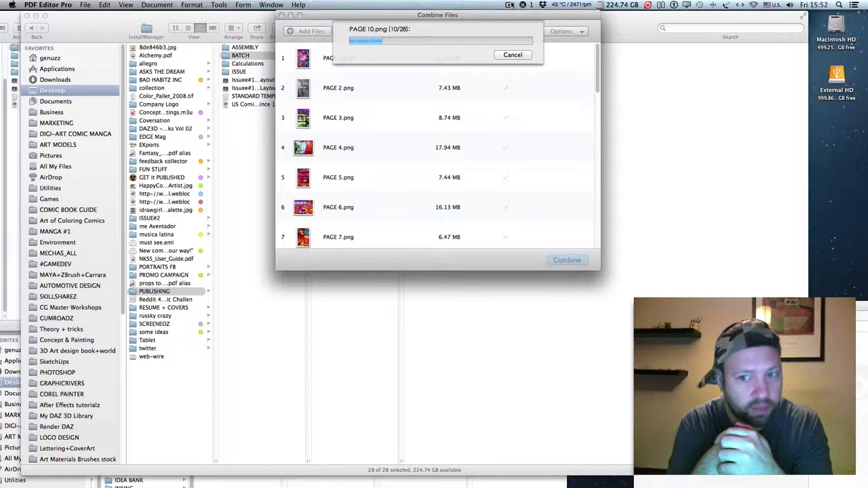
{"action": "left_click", "coordinate": [511, 5]}
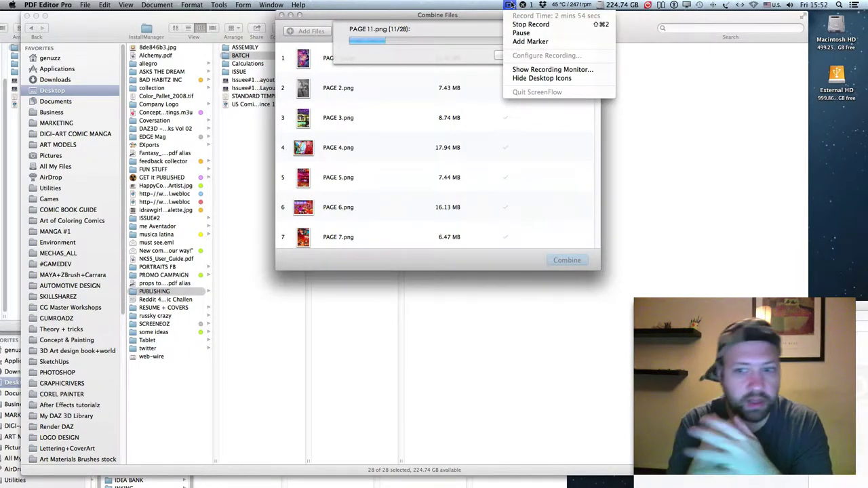
{"action": "left_click", "coordinate": [521, 33]}
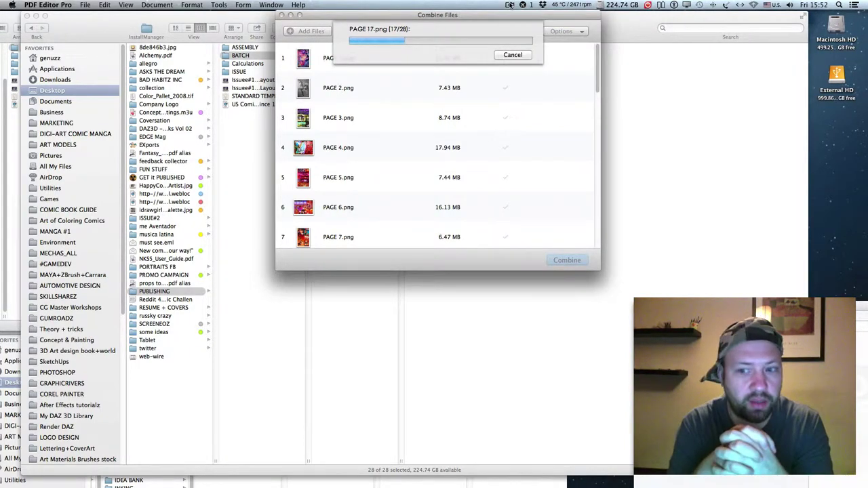
{"action": "left_click", "coordinate": [510, 5]}
{"action": "left_click", "coordinate": [521, 33]}
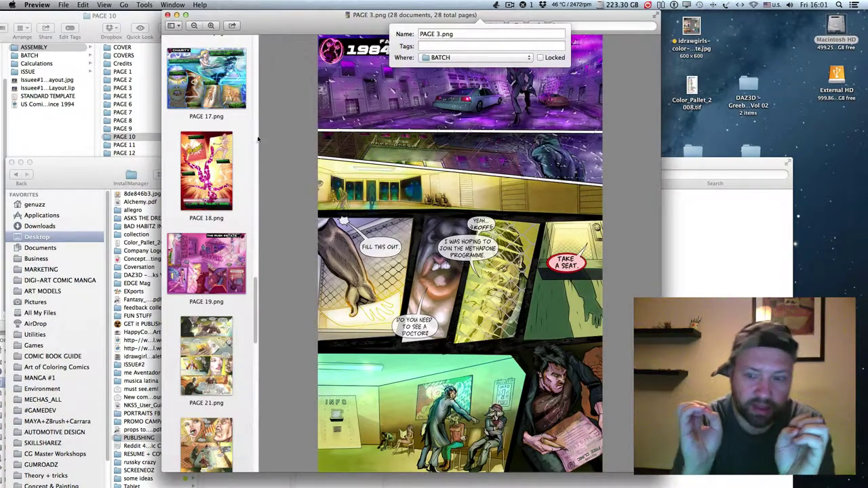
Step: Look through the page images from PAGE 1.png to PAGE 9.png and view the last one, PAGE 29.png
{"action": "left_click", "coordinate": [293, 90]}
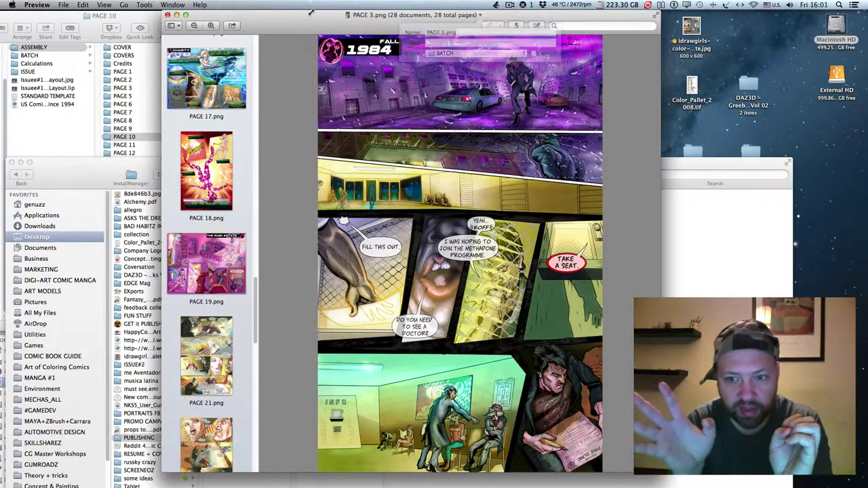
{"action": "scroll", "coordinate": [230, 117], "scroll_direction": "up", "scroll_amount": 15}
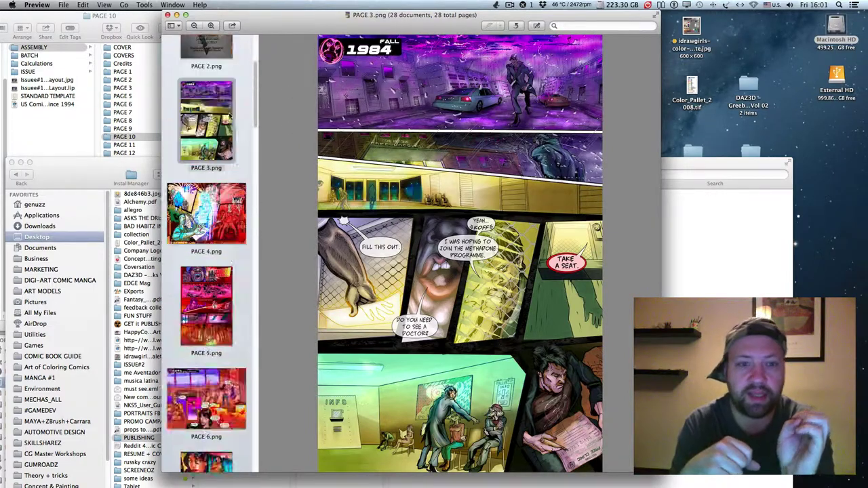
{"action": "key", "text": "Up"}
{"action": "key", "text": "Up"}
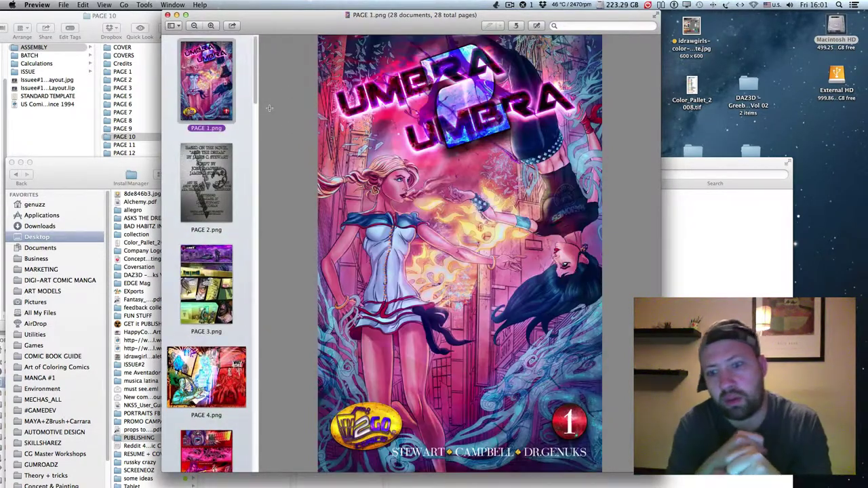
{"action": "scroll", "coordinate": [269, 109], "scroll_direction": "down", "scroll_amount": 3}
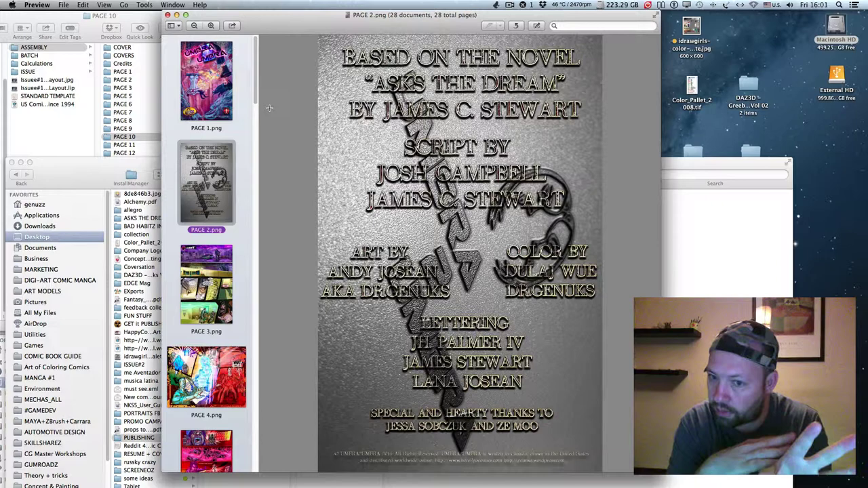
{"action": "scroll", "coordinate": [269, 109], "scroll_direction": "down", "scroll_amount": 2}
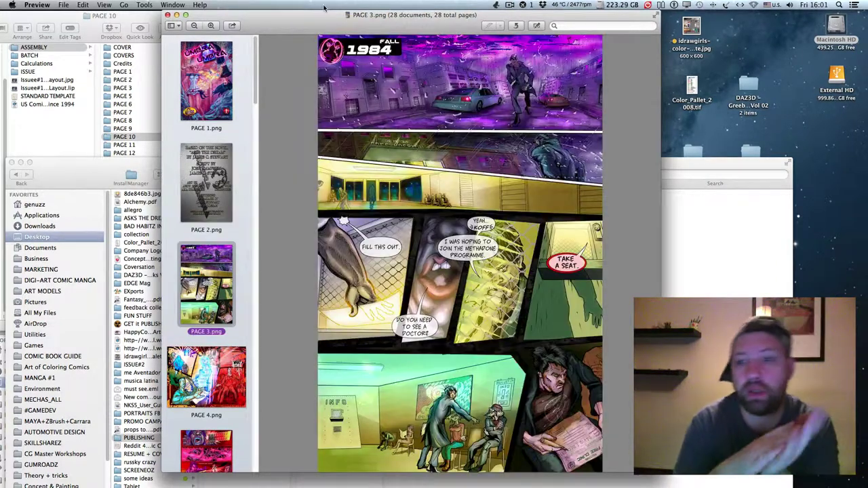
{"action": "key", "text": "Down"}
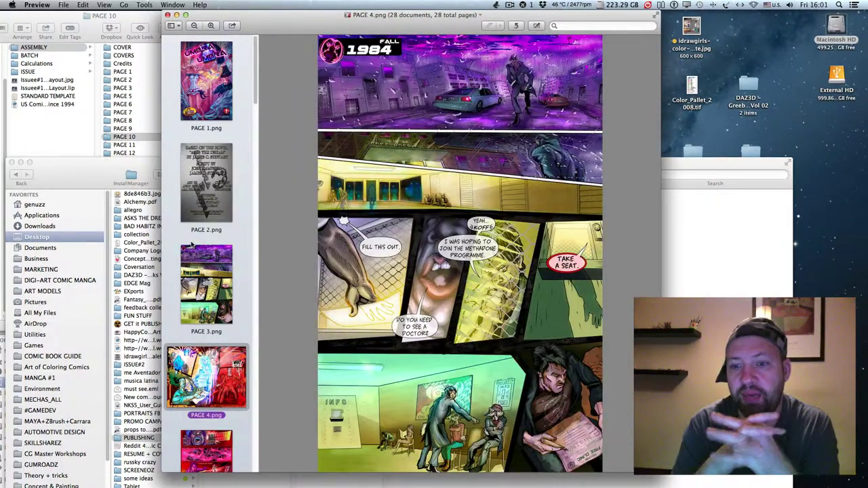
{"action": "key", "text": "Down"}
{"action": "key", "text": "Up"}
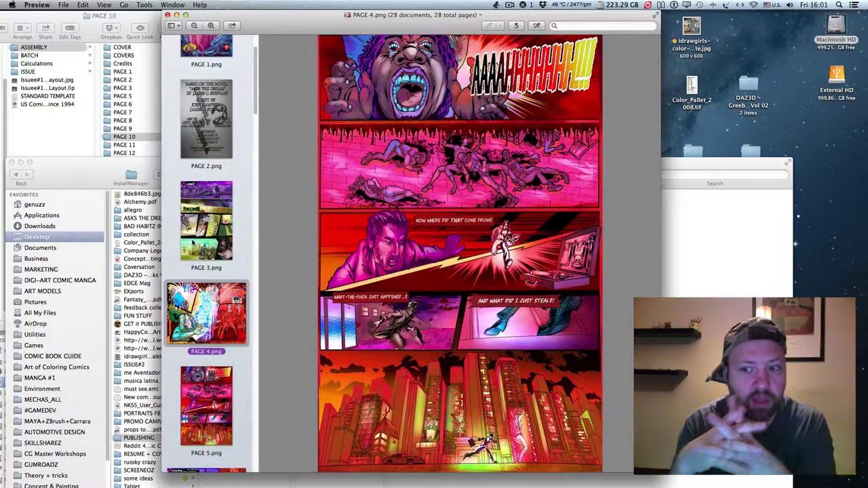
{"action": "key", "text": "Down"}
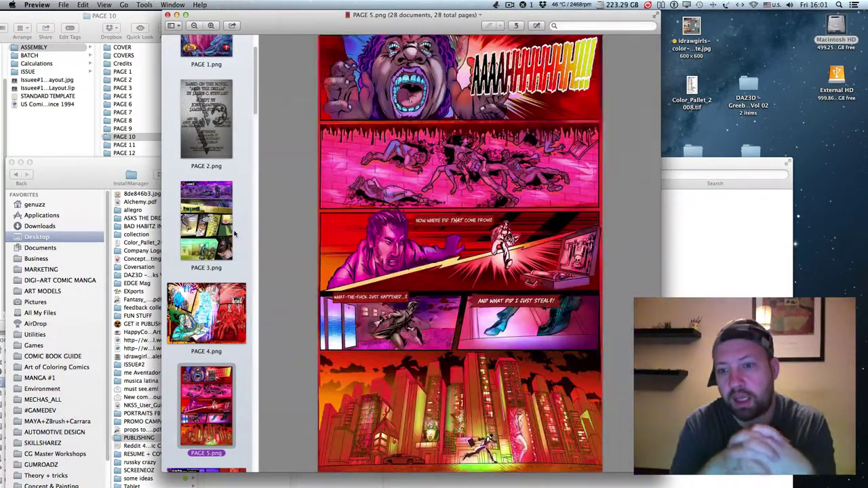
{"action": "key", "text": "Down"}
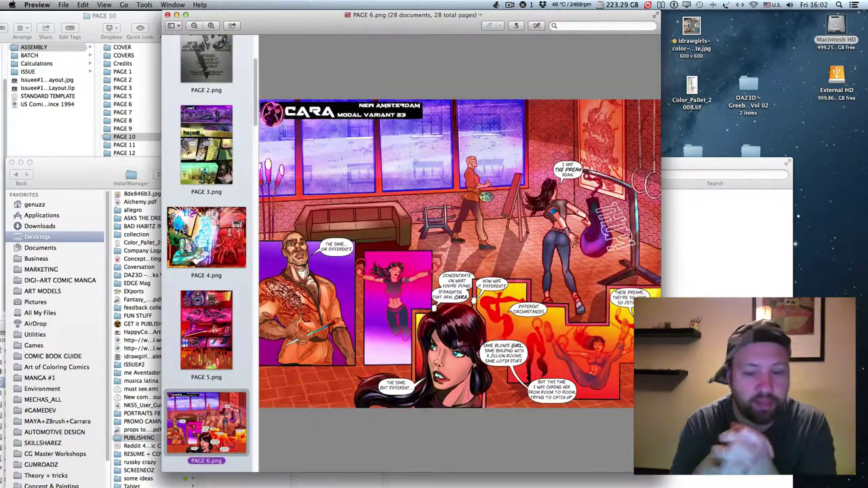
{"action": "key", "text": "Down"}
{"action": "key", "text": "Down"}
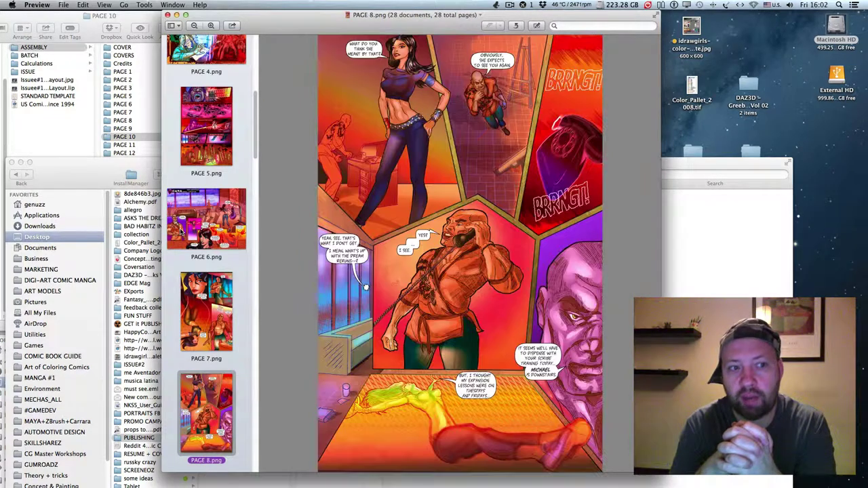
{"action": "key", "text": "Down"}
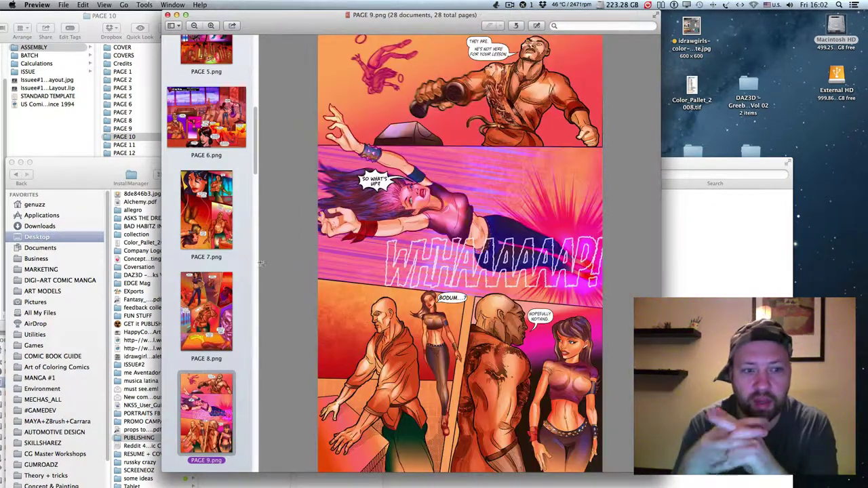
{"action": "scroll", "coordinate": [224, 239], "scroll_direction": "down", "scroll_amount": 20}
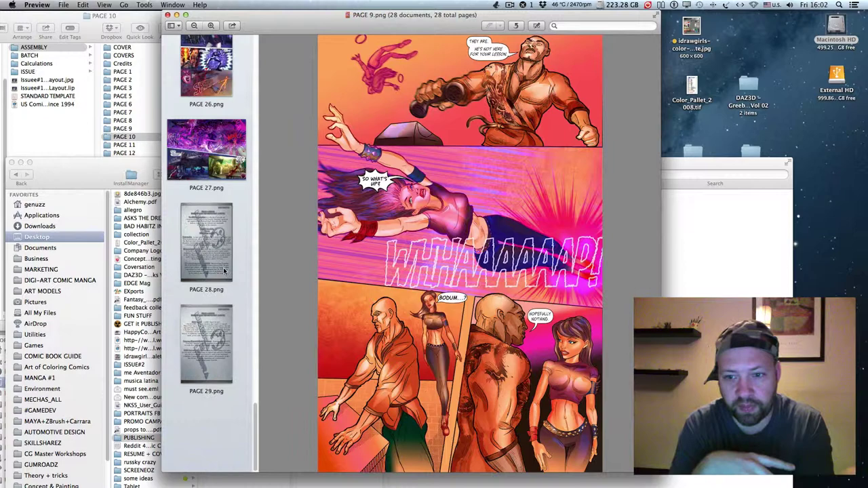
{"action": "left_click", "coordinate": [214, 338]}
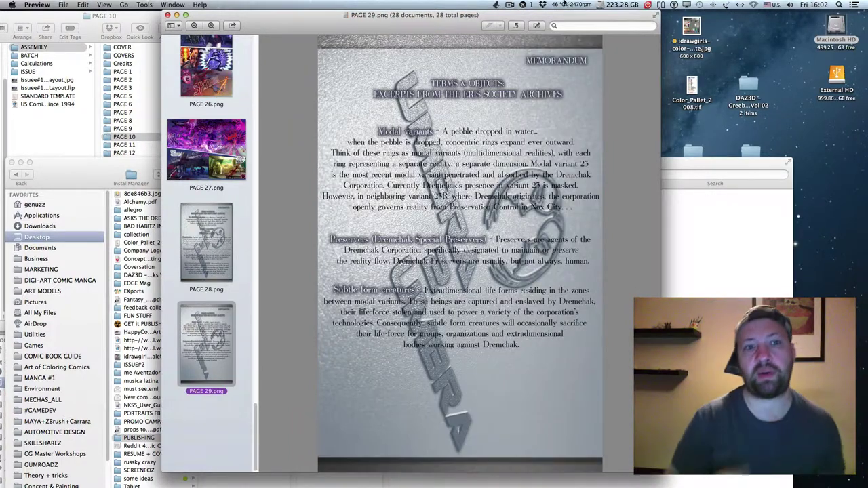
{"action": "left_click", "coordinate": [512, 6]}
{"action": "left_click", "coordinate": [515, 23]}
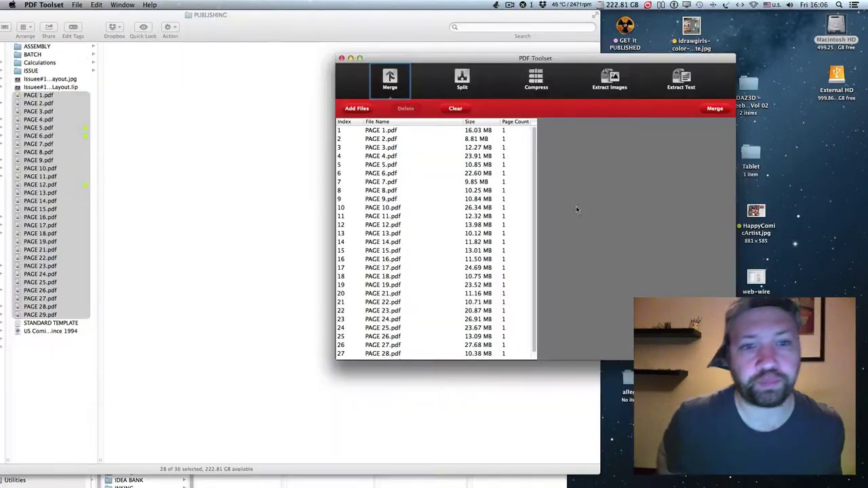
Step: View the program's About information and close it again
{"action": "left_click", "coordinate": [43, 5]}
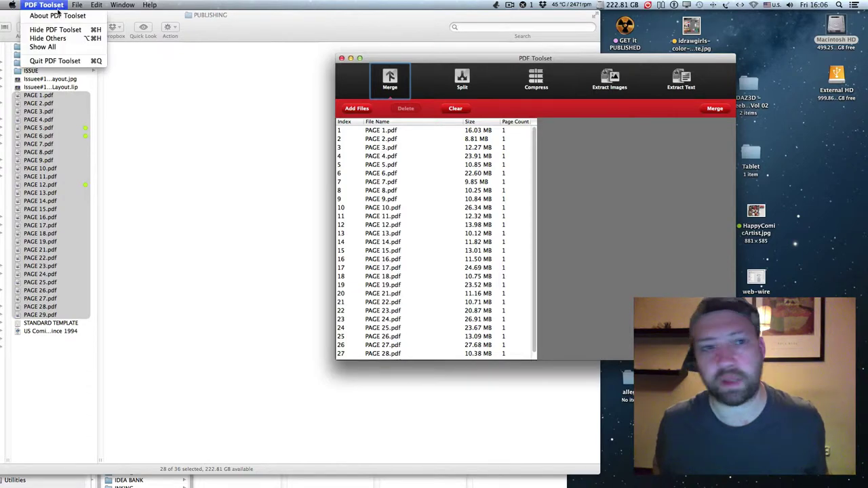
{"action": "left_click", "coordinate": [133, 43]}
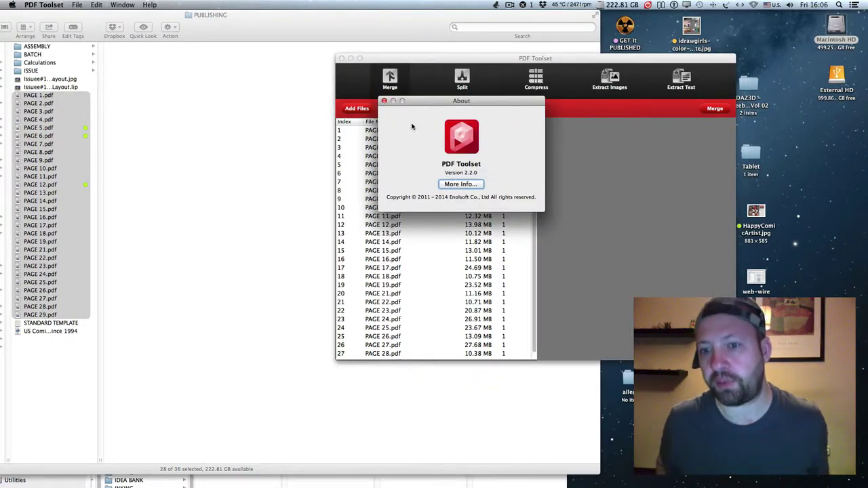
{"action": "left_click", "coordinate": [384, 101]}
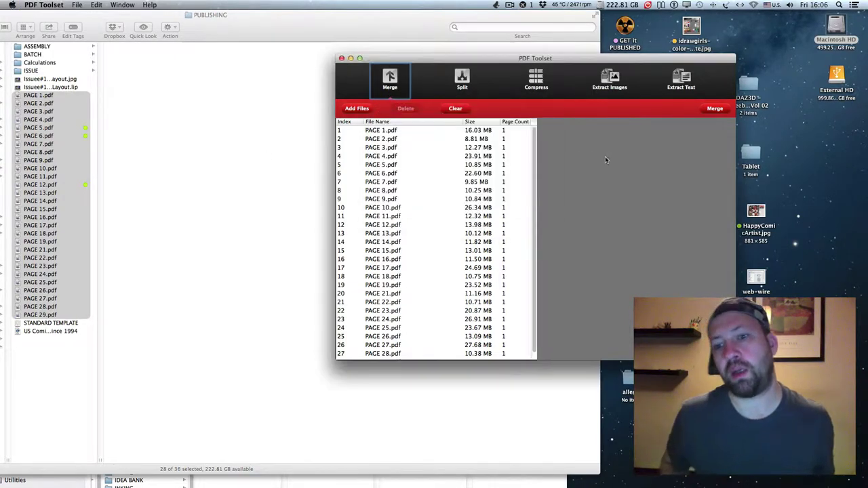
Step: Start merging the listed page PDFs and choose the PUBLISHING folder on the Desktop as the save location
{"action": "left_click", "coordinate": [714, 109]}
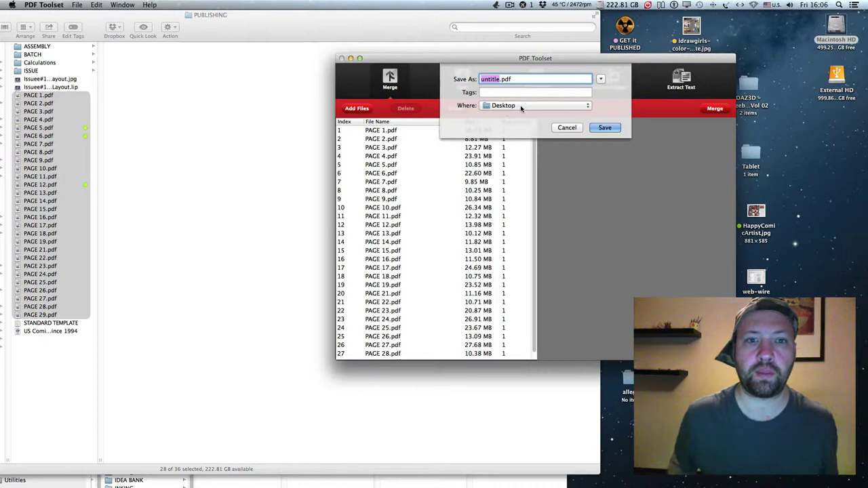
{"action": "left_click", "coordinate": [600, 79]}
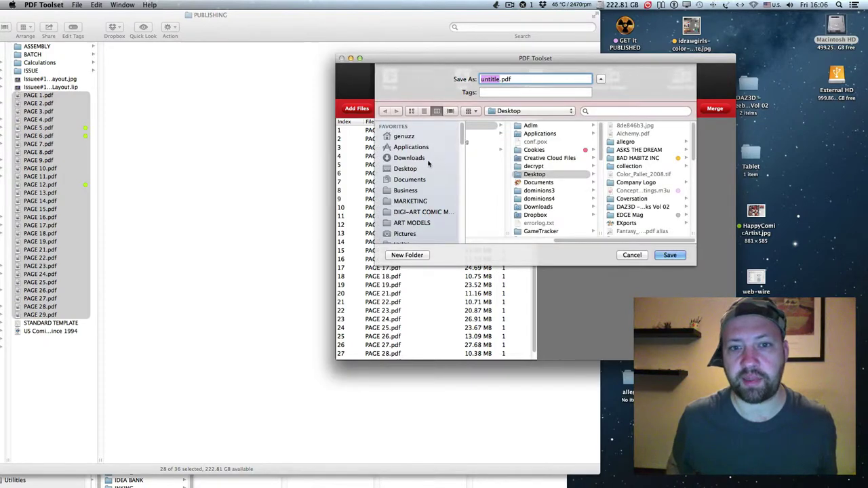
{"action": "left_click", "coordinate": [416, 169]}
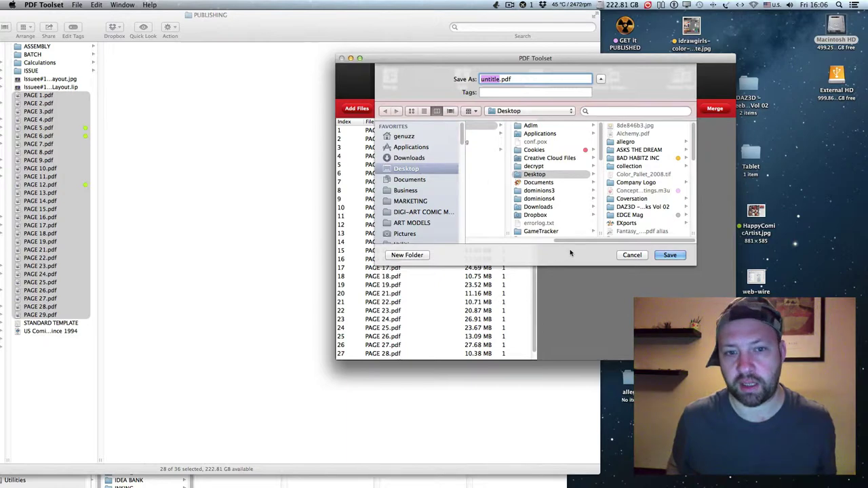
{"action": "left_click_drag", "start_coordinate": [573, 242], "coordinate": [470, 231]}
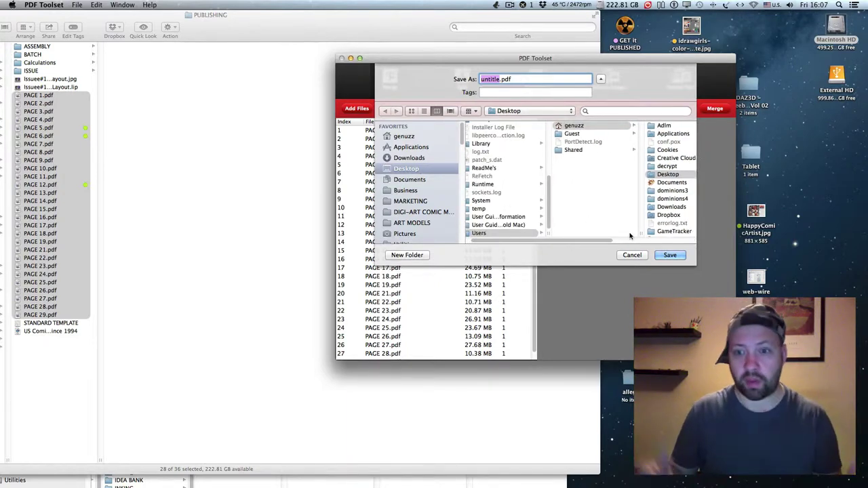
{"action": "left_click_drag", "start_coordinate": [587, 242], "coordinate": [675, 250]}
{"action": "scroll", "coordinate": [563, 197], "scroll_direction": "down", "scroll_amount": 10}
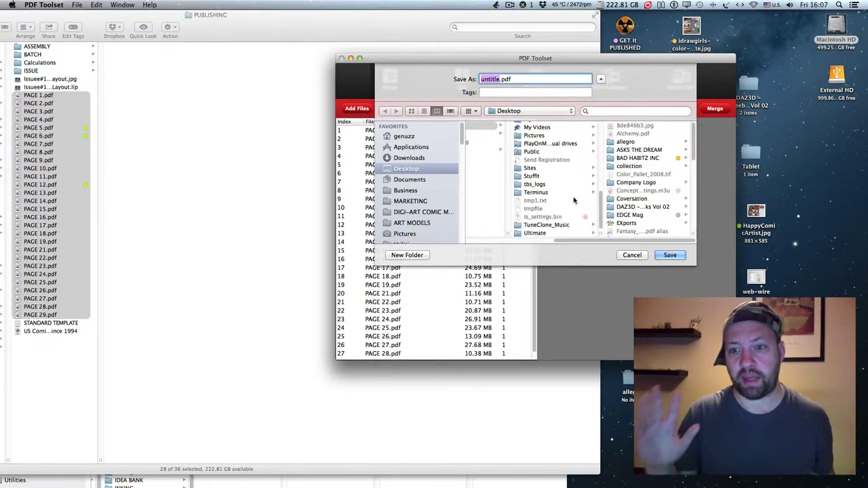
{"action": "scroll", "coordinate": [563, 197], "scroll_direction": "up", "scroll_amount": 5}
{"action": "scroll", "coordinate": [610, 205], "scroll_direction": "down", "scroll_amount": 5}
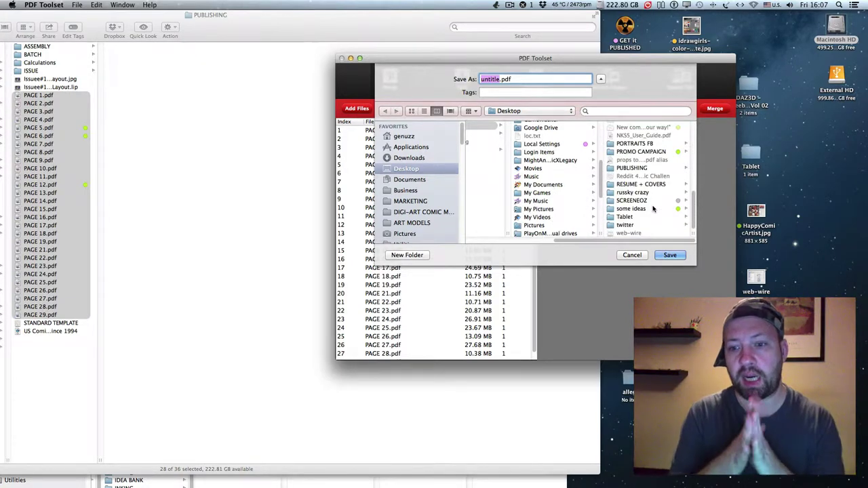
{"action": "left_click", "coordinate": [630, 168]}
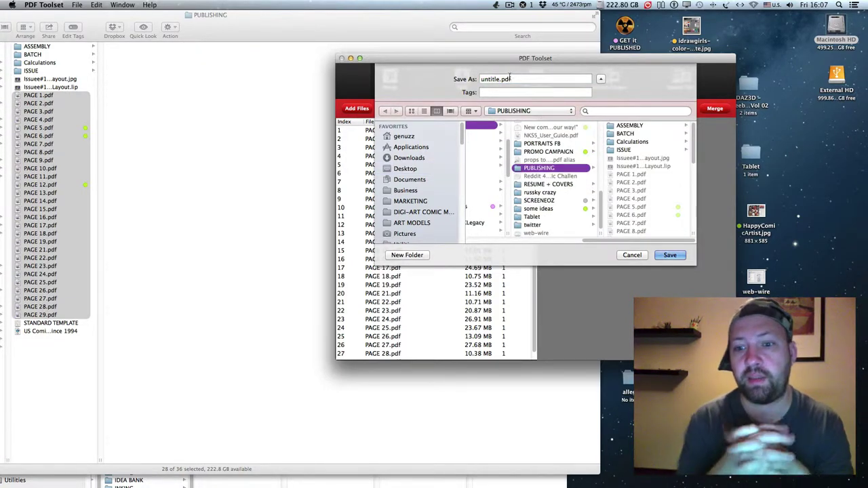
Step: Name the merged file UMBRA2UMBRA_TEST.pdf and save it
{"action": "left_click", "coordinate": [486, 79]}
{"action": "double_click", "coordinate": [486, 79]}
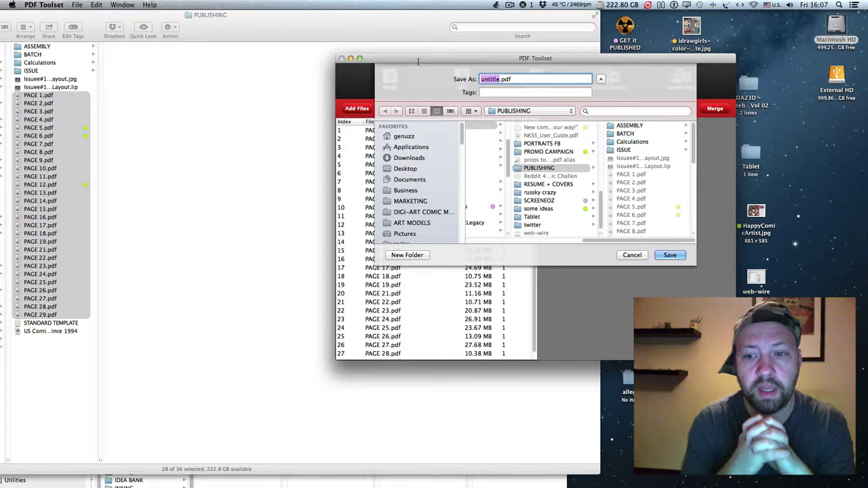
{"action": "type", "text": "UMBRA"}
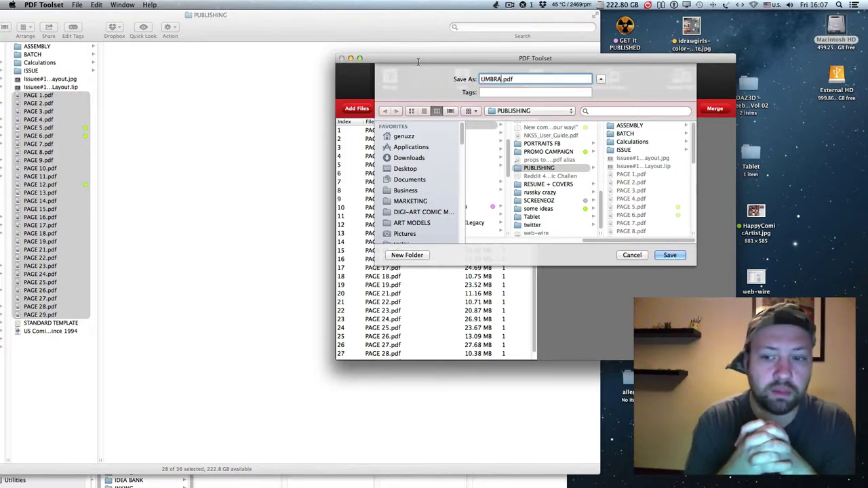
{"action": "type", "text": "_"}
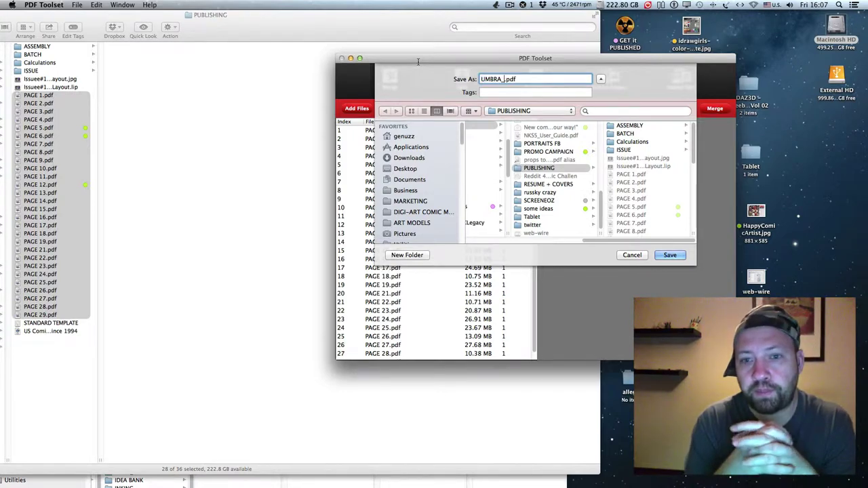
{"action": "key", "text": "BackSpace"}
{"action": "type", "text": "2UMBRA"}
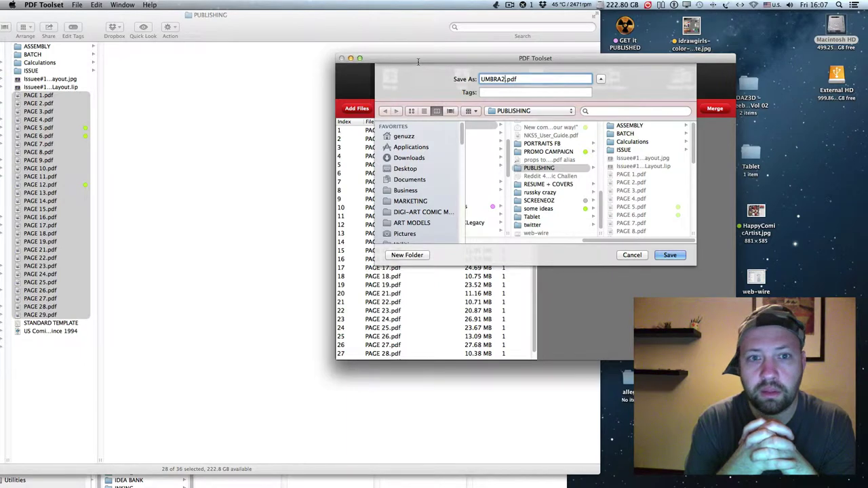
{"action": "type", "text": "_TEST"}
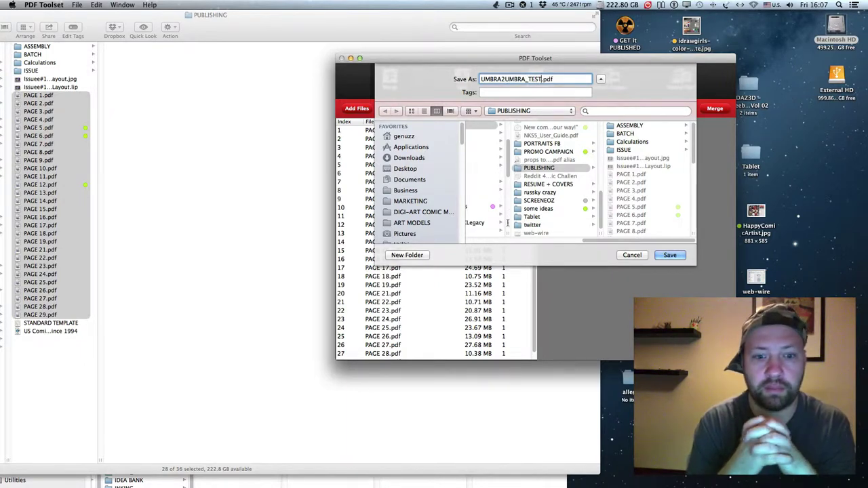
{"action": "key", "text": "Return"}
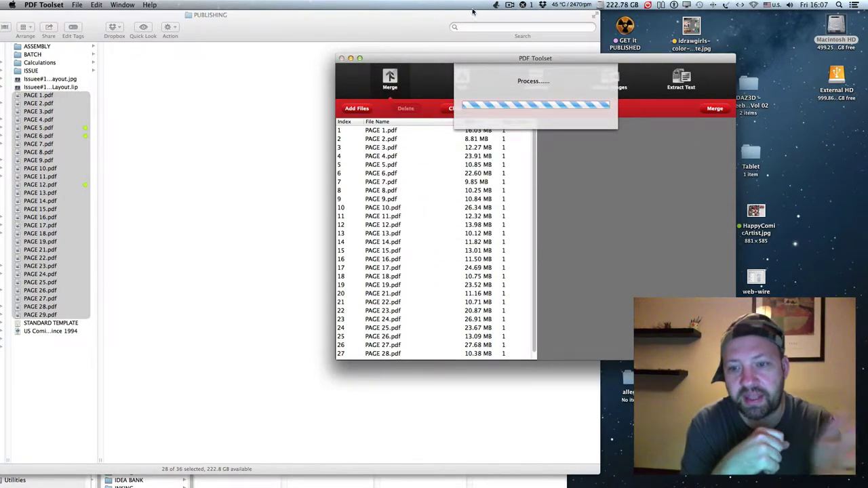
{"action": "left_click", "coordinate": [510, 5]}
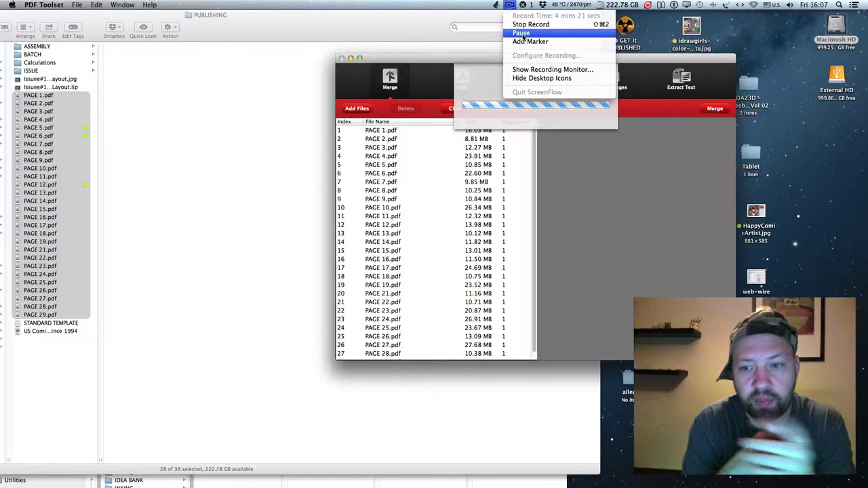
{"action": "left_click", "coordinate": [533, 33]}
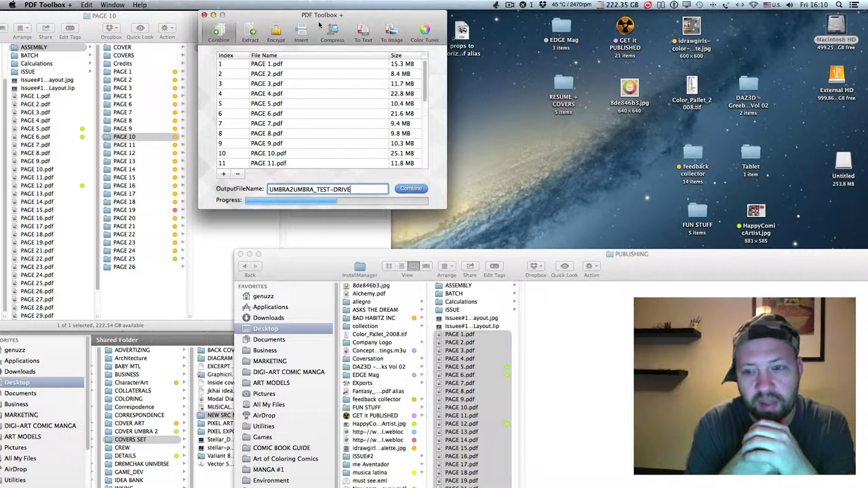
{"action": "left_click", "coordinate": [509, 6]}
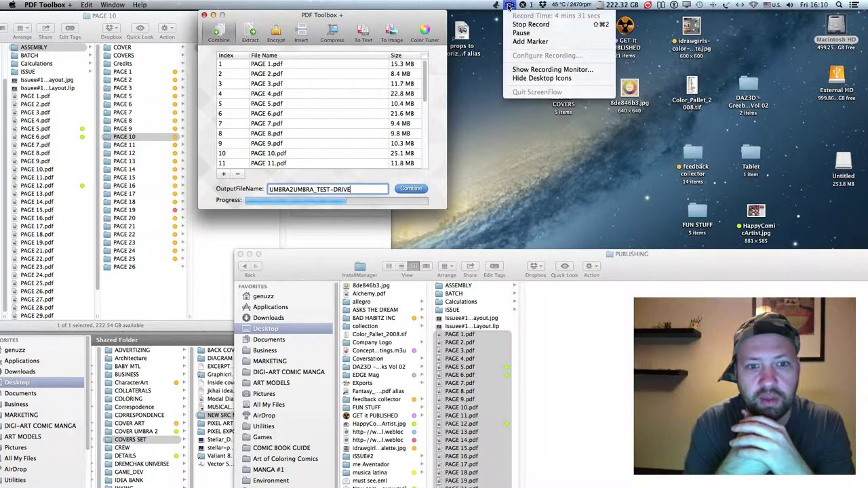
{"action": "left_click", "coordinate": [520, 33]}
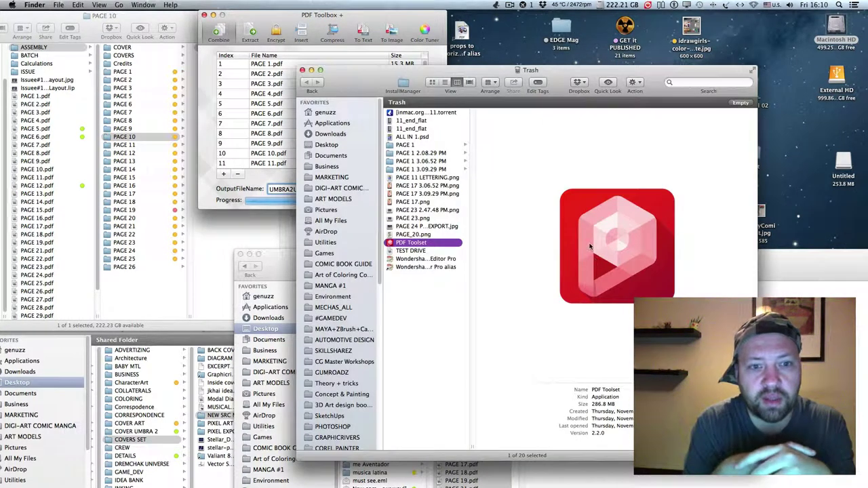
Step: View the Wondershare PDF Editor Pro application in the Trash and empty the Trash
{"action": "left_click", "coordinate": [404, 259]}
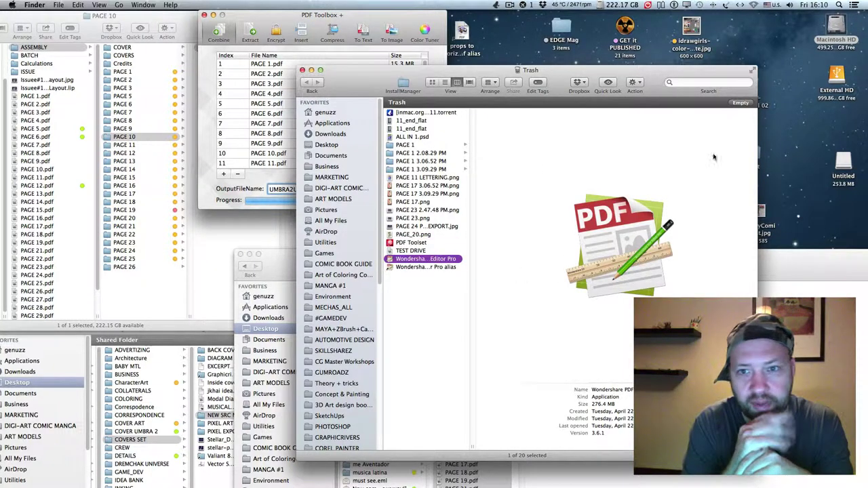
{"action": "left_click", "coordinate": [740, 103]}
{"action": "left_click", "coordinate": [490, 168]}
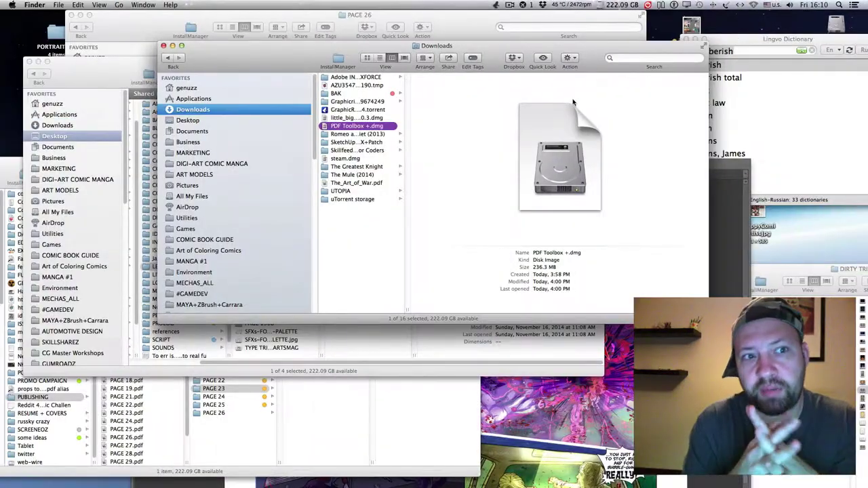
{"action": "key", "text": "ctrl+Up"}
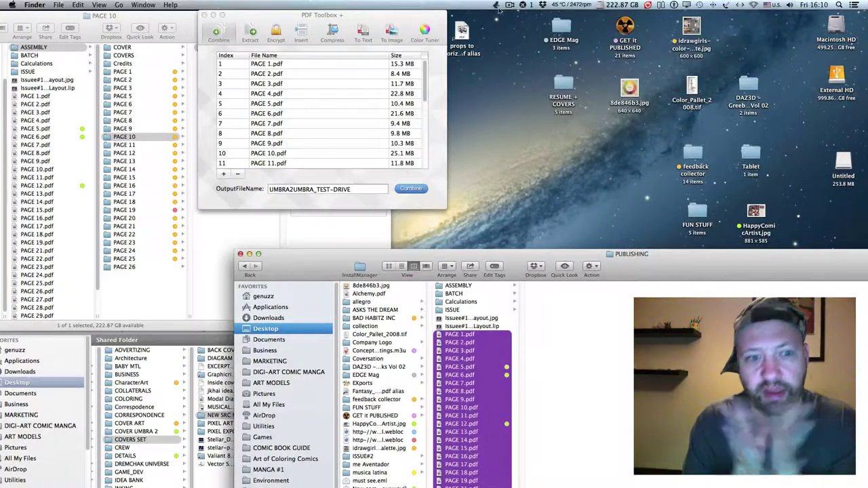
{"action": "left_click", "coordinate": [512, 6]}
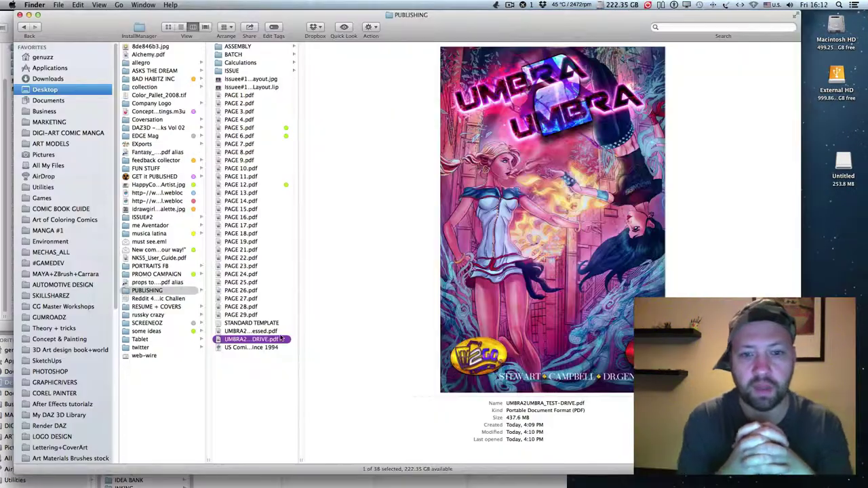
Step: Check the file size of UMBRA2UMBRA_TEST-DRIVE-compressed.pdf in the PUBLISHING folder and preview the uncompressed UMBRA2UMBRA_TEST-DRIVE.pdf
{"action": "left_click", "coordinate": [263, 331]}
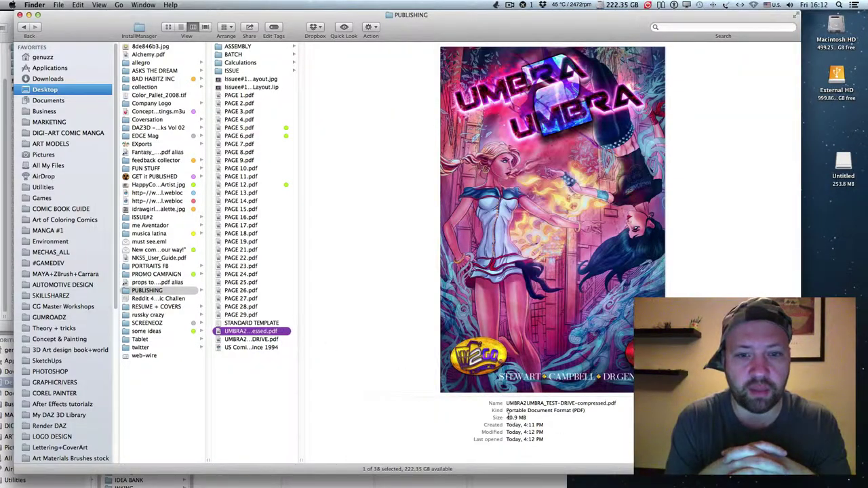
{"action": "left_click_drag", "start_coordinate": [507, 417], "coordinate": [572, 425]}
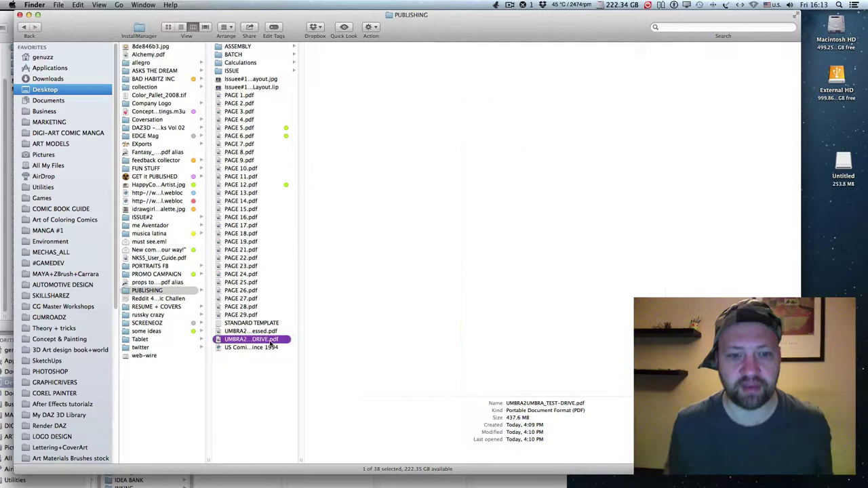
{"action": "key", "text": "space"}
{"action": "key", "text": "space"}
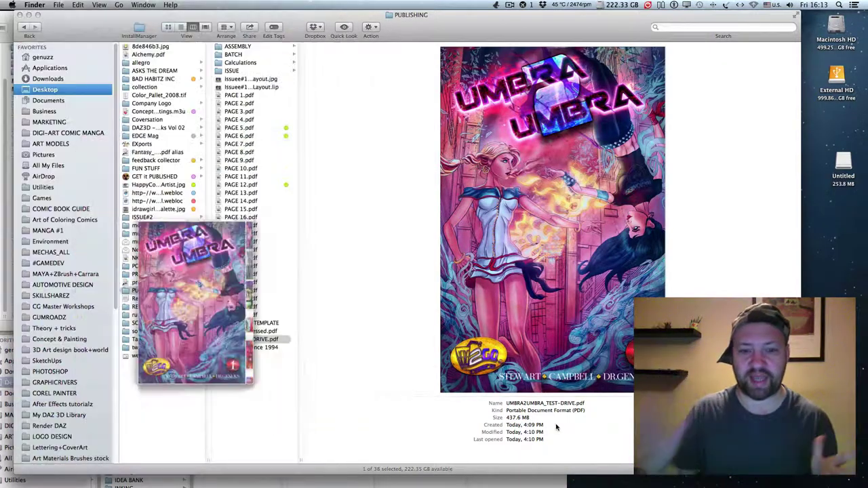